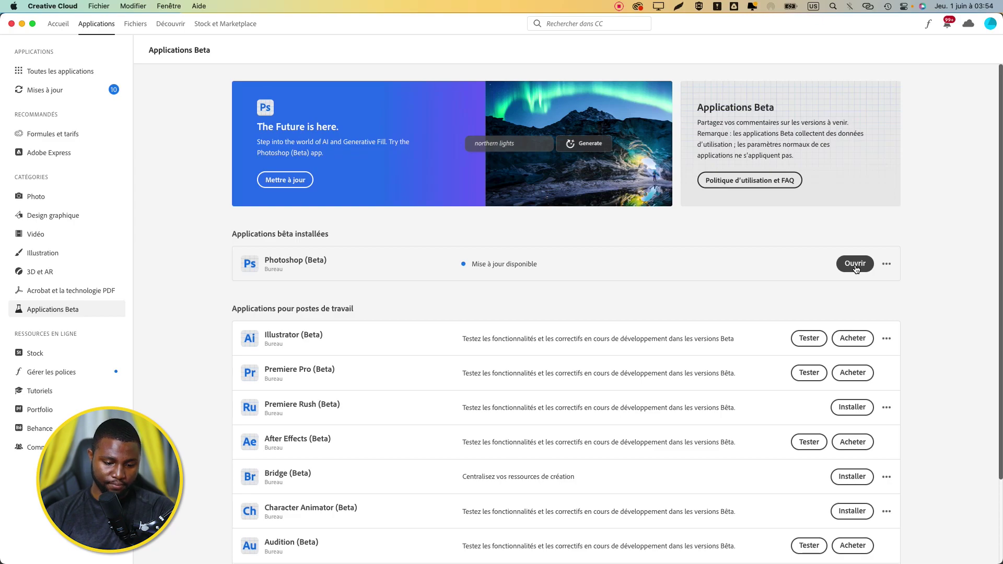
Step: Switch to Photoshop (Beta) and make an automatic subject selection of the woman in the photo
{"action": "left_click", "coordinate": [491, 544]}
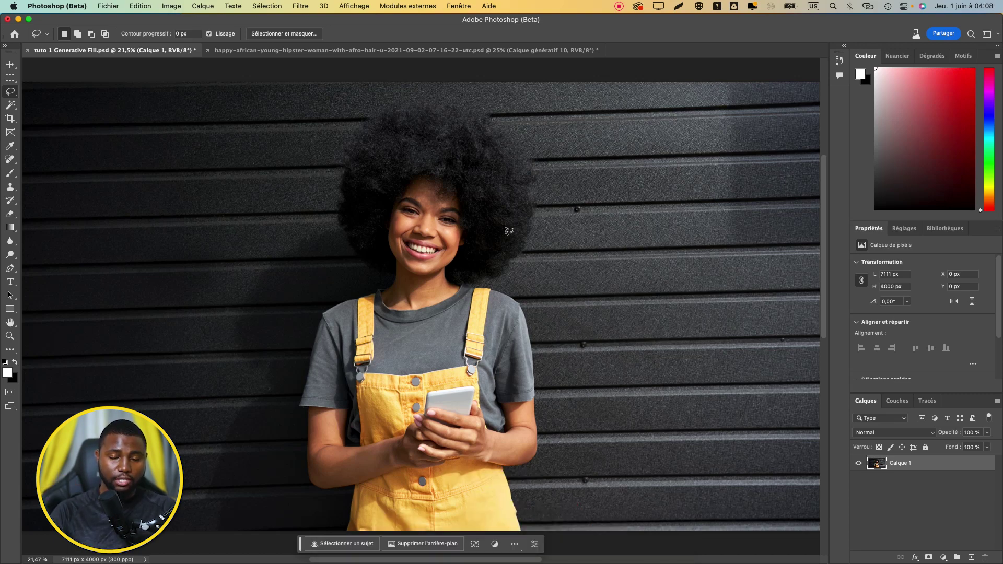
{"action": "left_click", "coordinate": [267, 6]}
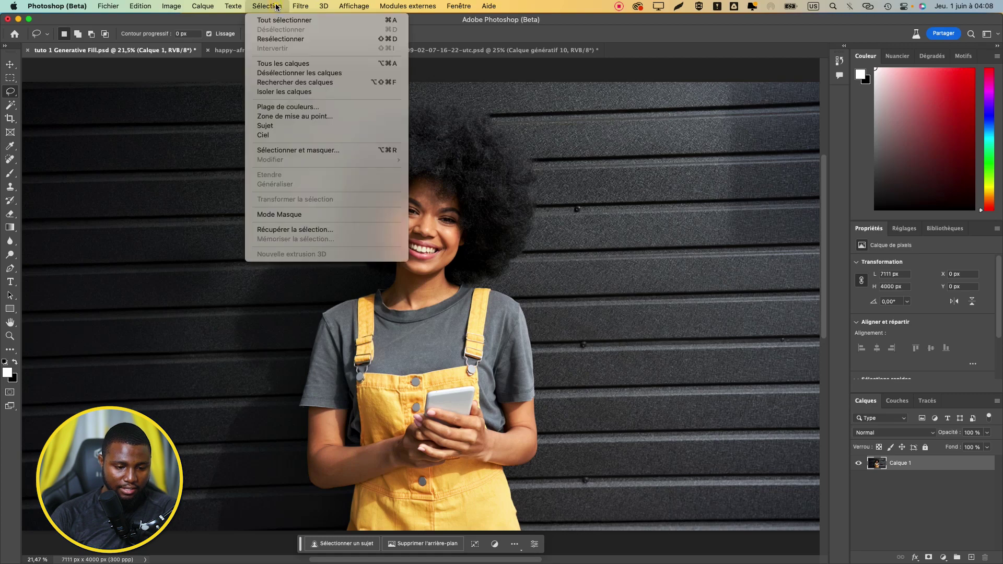
{"action": "left_click", "coordinate": [293, 126]}
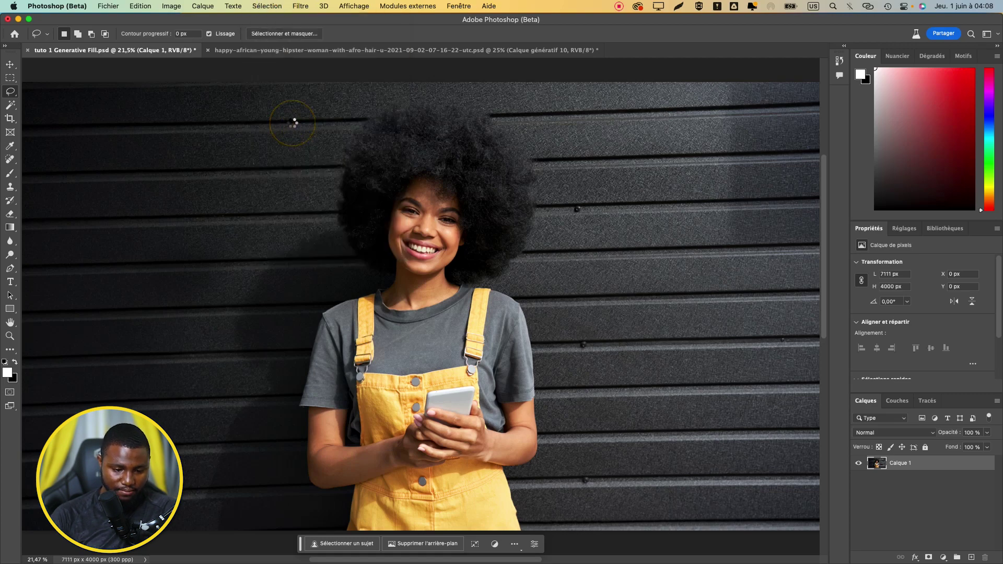
Step: Expand the selection around the woman by 30 pixels
{"action": "left_click", "coordinate": [262, 7]}
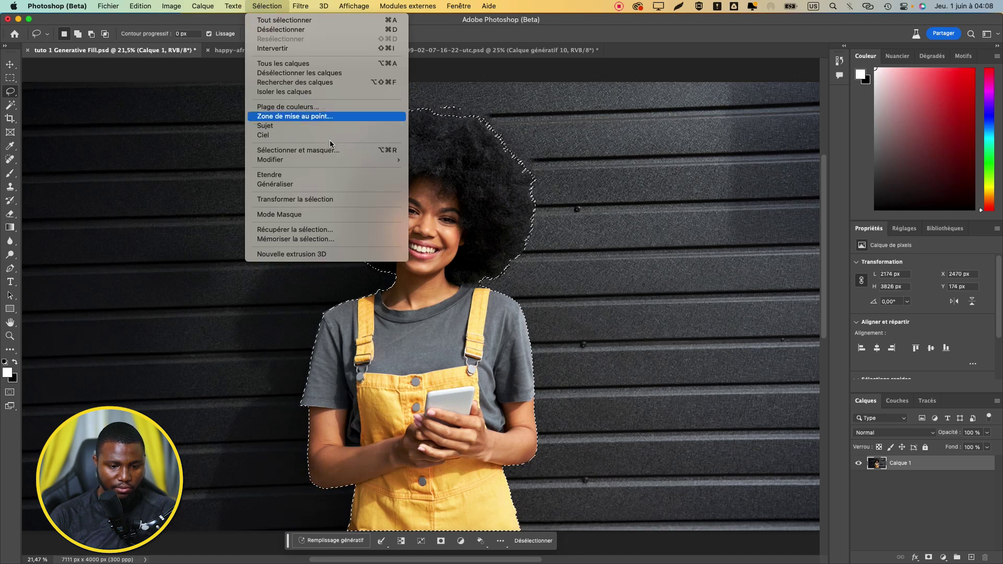
{"action": "mouse_move", "coordinate": [336, 160]}
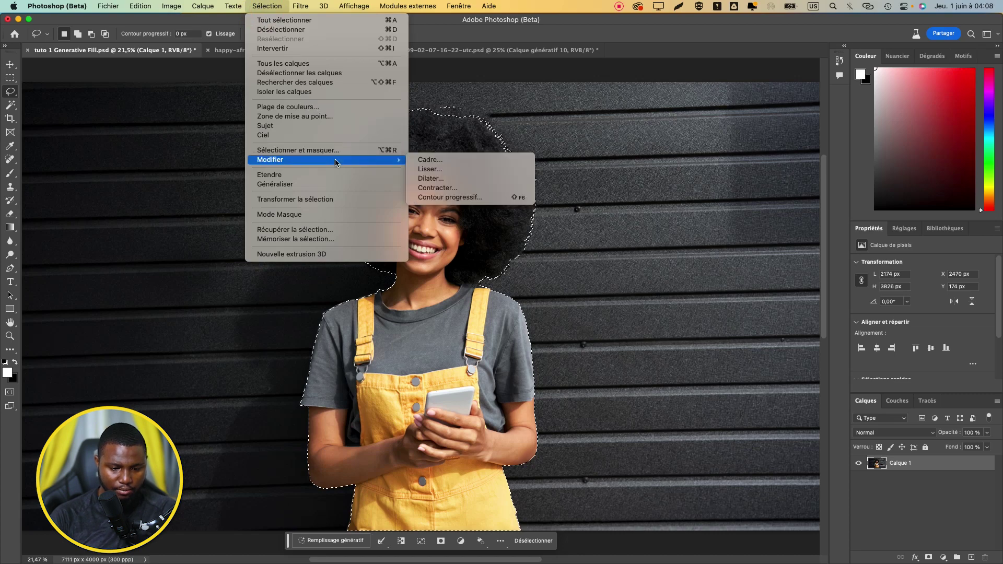
{"action": "left_click", "coordinate": [431, 178]}
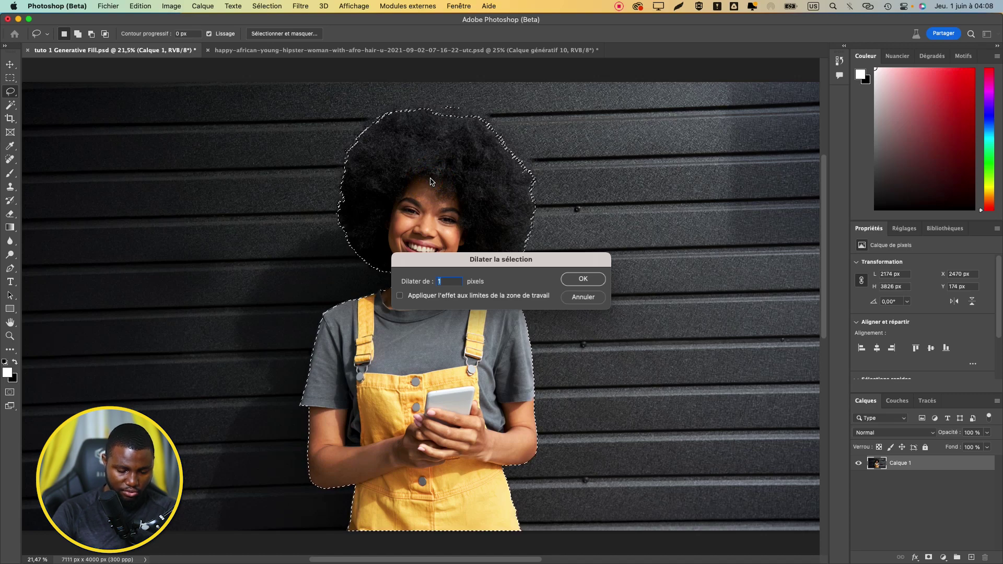
{"action": "type", "text": "30"}
{"action": "left_click", "coordinate": [583, 279]}
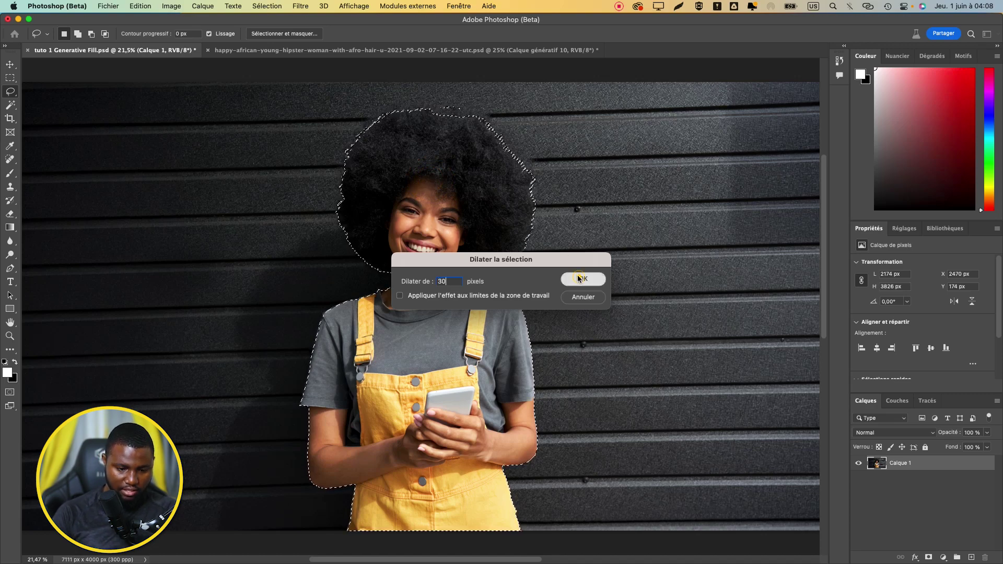
Step: Subtract the woman's neck, face and hair from the selection with the Lasso, following the T-shirt's neckline
{"action": "key", "text": "super+plus"}
{"action": "key", "text": "super+plus"}
{"action": "key", "text": "super+plus"}
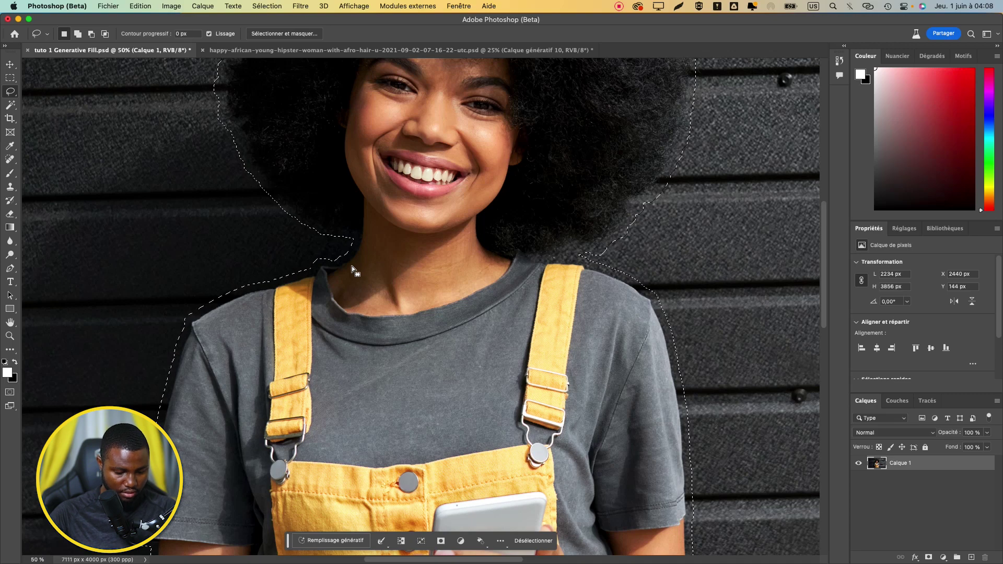
{"action": "key", "text": "alt"}
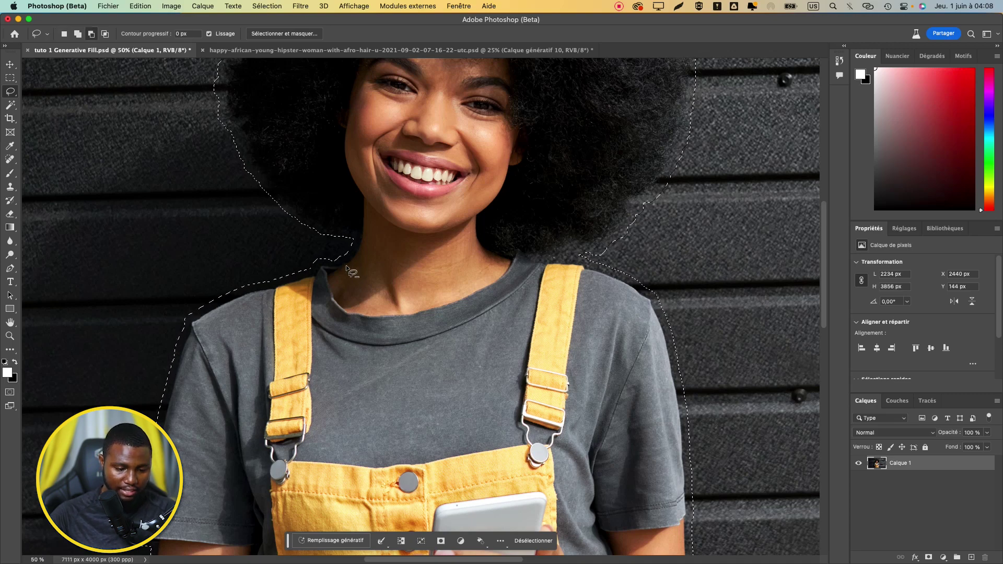
{"action": "mouse_move", "coordinate": [336, 255]}
{"action": "left_mouse_down"}
{"action": "mouse_move", "coordinate": [338, 292]}
{"action": "mouse_move", "coordinate": [465, 290]}
{"action": "left_mouse_up"}
{"action": "mouse_move", "coordinate": [571, 256]}
{"action": "left_mouse_down"}
{"action": "mouse_move", "coordinate": [443, 165]}
{"action": "mouse_move", "coordinate": [366, 196]}
{"action": "left_mouse_up"}
{"action": "key", "text": "super+minus"}
{"action": "key", "text": "super+minus"}
{"action": "scroll", "coordinate": [418, 195], "scroll_direction": "up", "scroll_amount": 3}
{"action": "mouse_move", "coordinate": [345, 137]}
{"action": "left_mouse_down"}
{"action": "mouse_move", "coordinate": [340, 314]}
{"action": "mouse_move", "coordinate": [318, 150]}
{"action": "left_mouse_up"}
Step: Subtract the woman's bare arms and hands from the selection with the Lasso, leaving only the clothing and phone selected
{"action": "key", "text": "super+plus"}
{"action": "key", "text": "super+plus"}
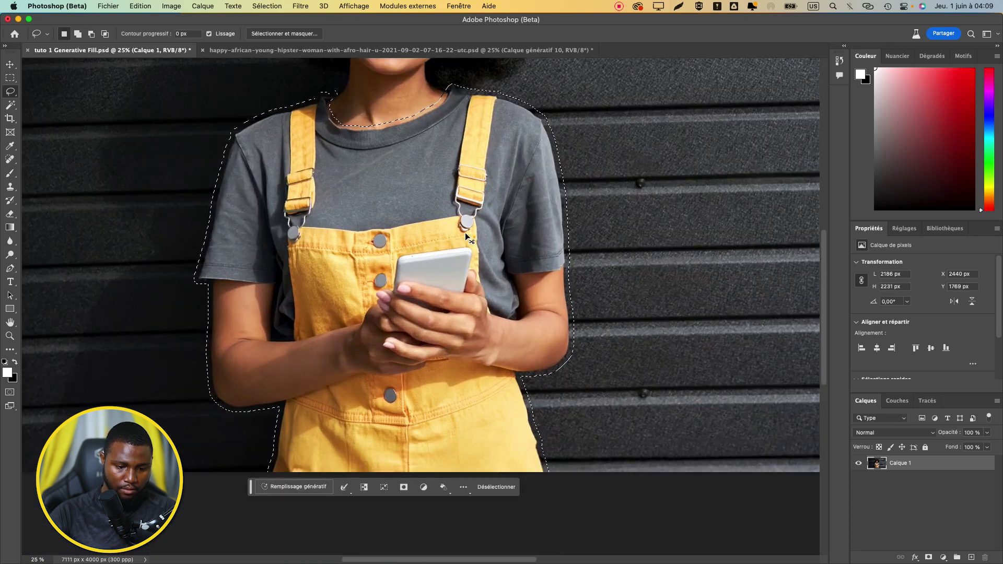
{"action": "scroll", "coordinate": [464, 233], "scroll_direction": "down", "scroll_amount": 4}
{"action": "key", "text": "alt"}
{"action": "left_click_drag", "start_coordinate": [686, 236], "coordinate": [651, 255]}
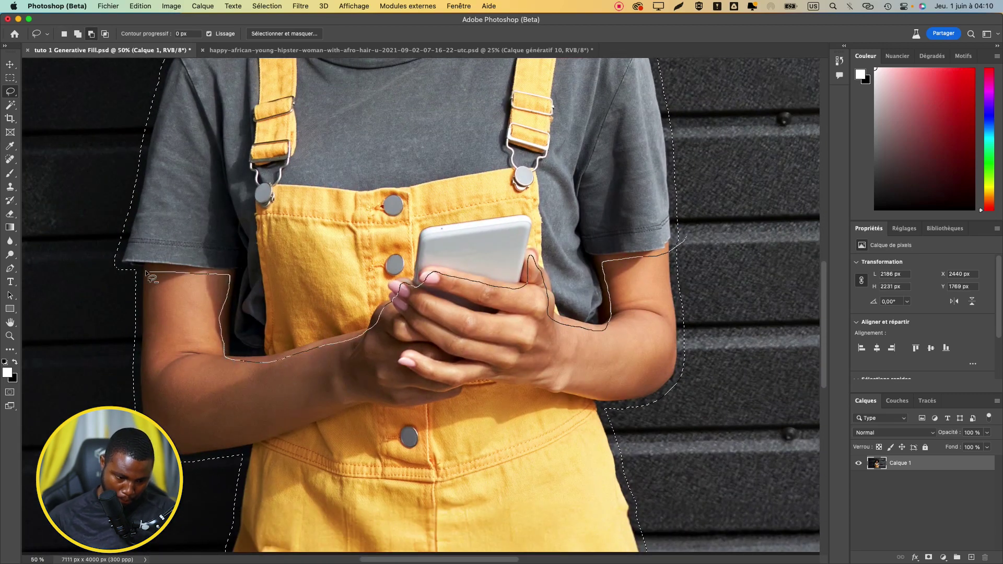
{"action": "left_click_drag", "start_coordinate": [479, 375], "coordinate": [541, 378]}
{"action": "key", "text": "super+0"}
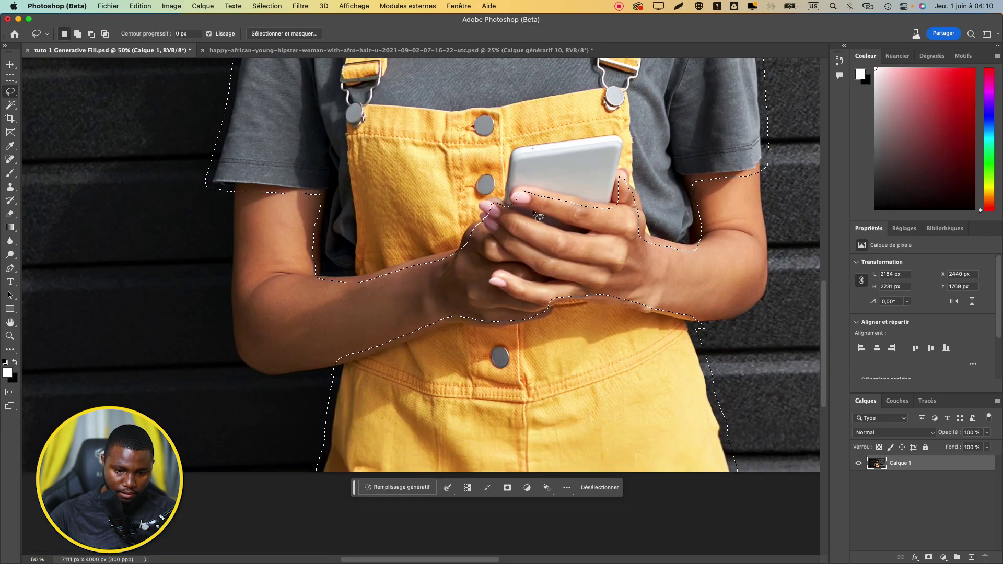
{"action": "key", "text": "super+minus"}
{"action": "key", "text": "super+0"}
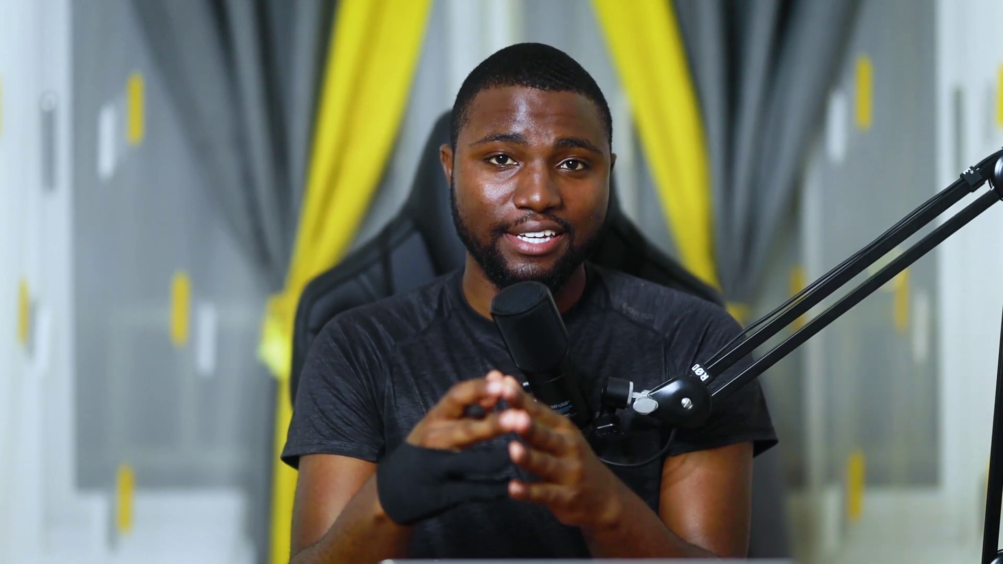
Step: Run Generative Fill on the clothing selection with the prompt "red dress" and advance through the generated variants
{"action": "left_click", "coordinate": [360, 541]}
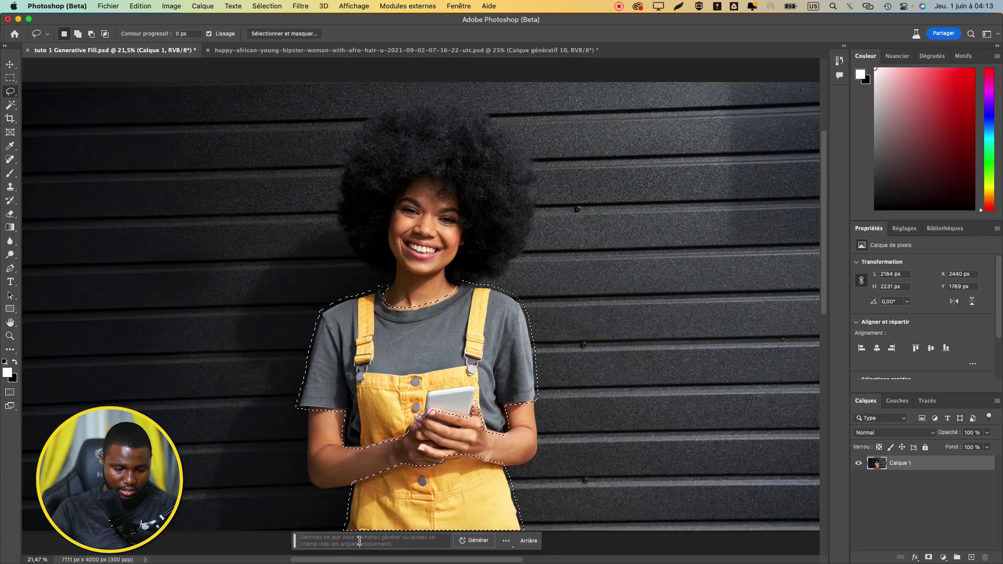
{"action": "left_click", "coordinate": [359, 541]}
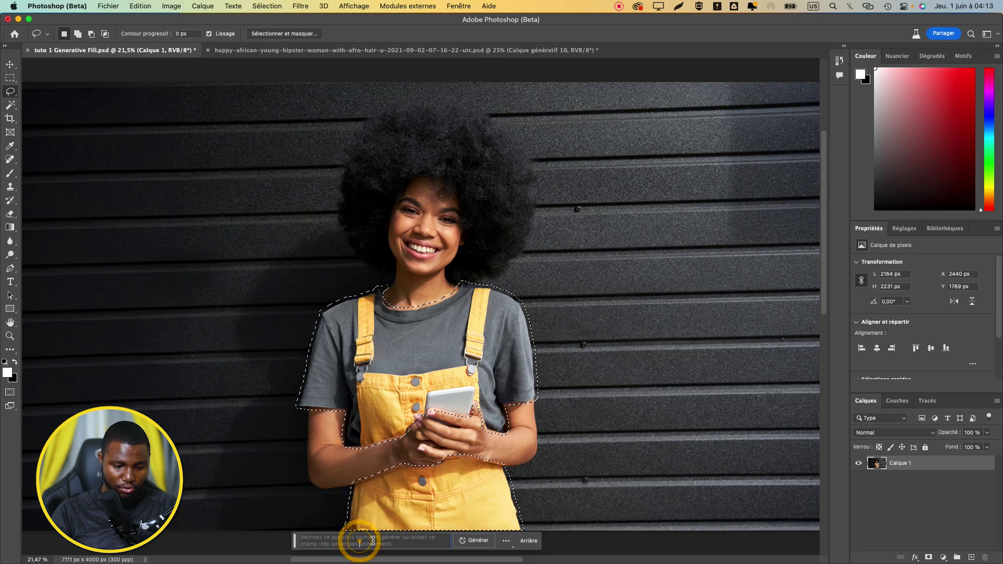
{"action": "left_click", "coordinate": [334, 540]}
{"action": "type", "text": "red"}
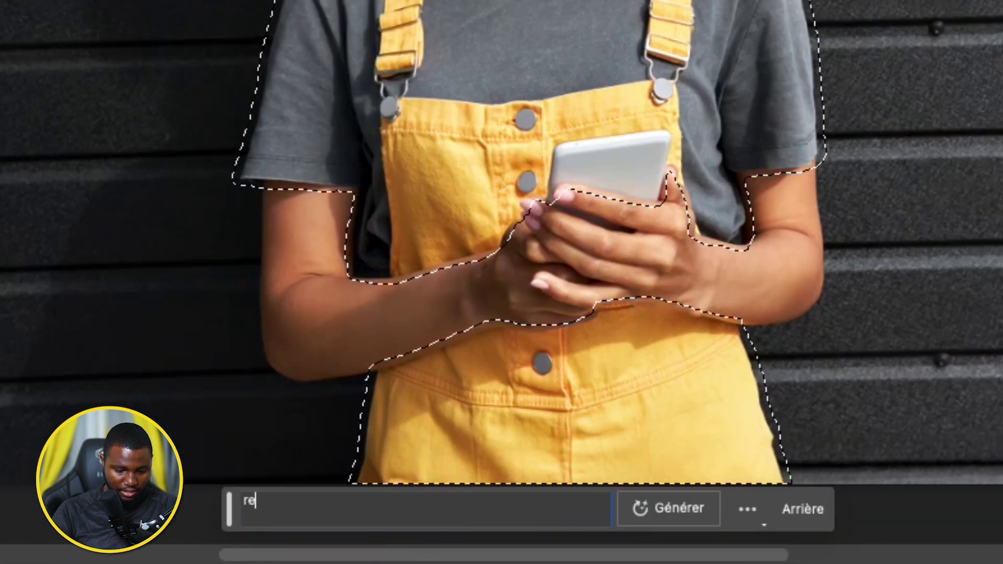
{"action": "type", "text": " dress"}
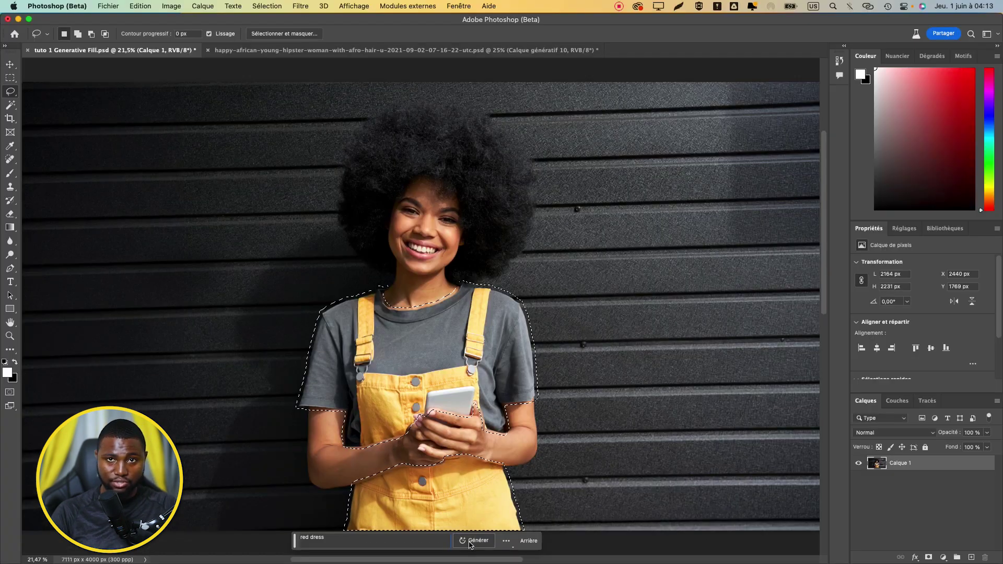
{"action": "left_click", "coordinate": [660, 515]}
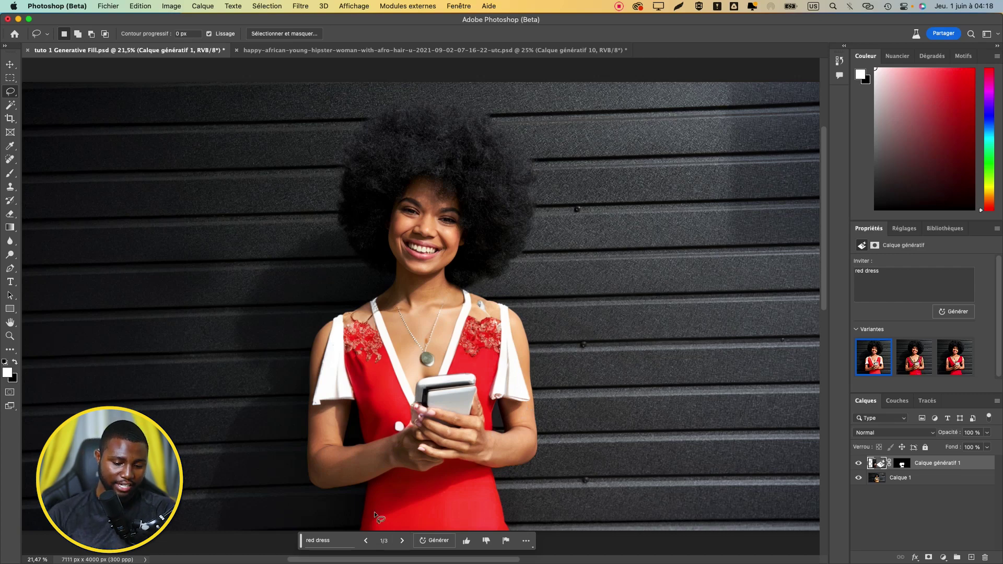
{"action": "left_click", "coordinate": [402, 541]}
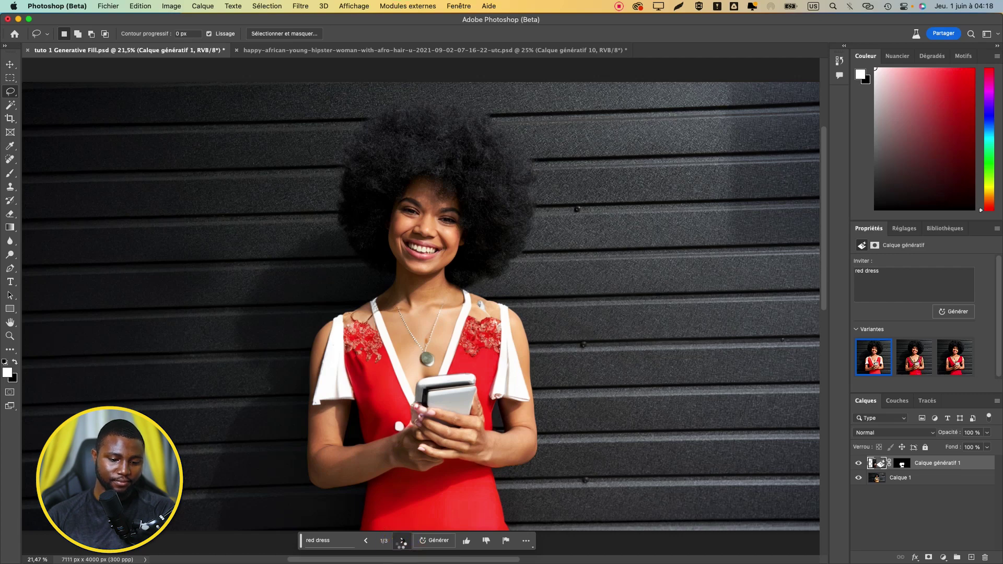
{"action": "left_click", "coordinate": [401, 544]}
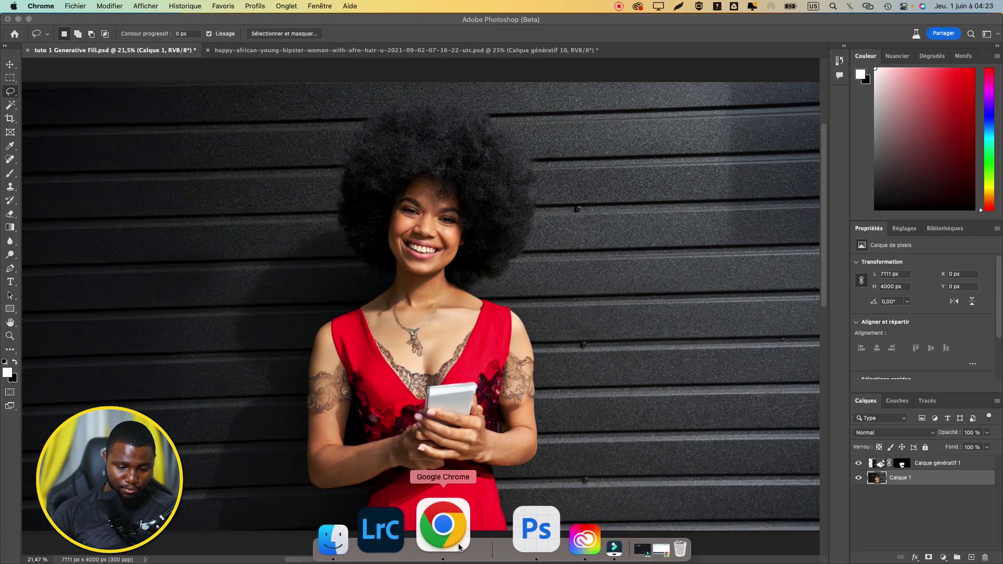
Step: Switch to DeepL in Google Chrome and translate "colier en perles" from French to American English
{"action": "left_click", "coordinate": [460, 494]}
{"action": "key", "text": "ctrl+super+f"}
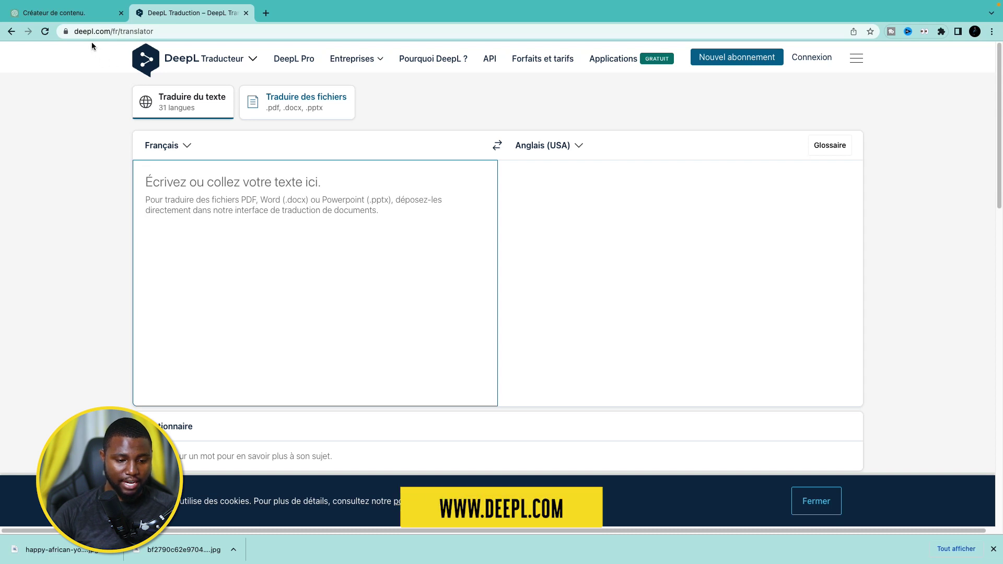
{"action": "left_click", "coordinate": [212, 209]}
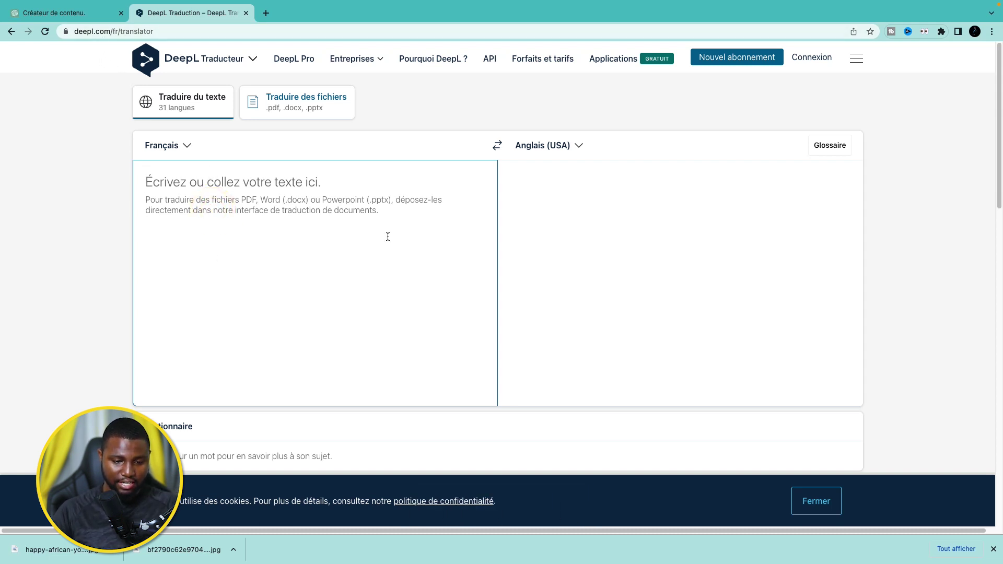
{"action": "left_click", "coordinate": [193, 185]}
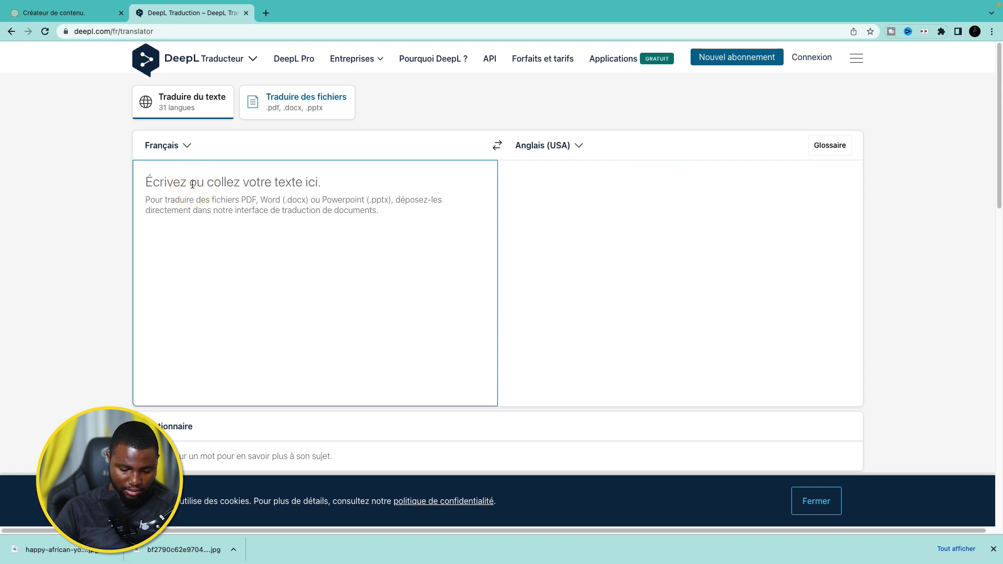
{"action": "type", "text": "colier"}
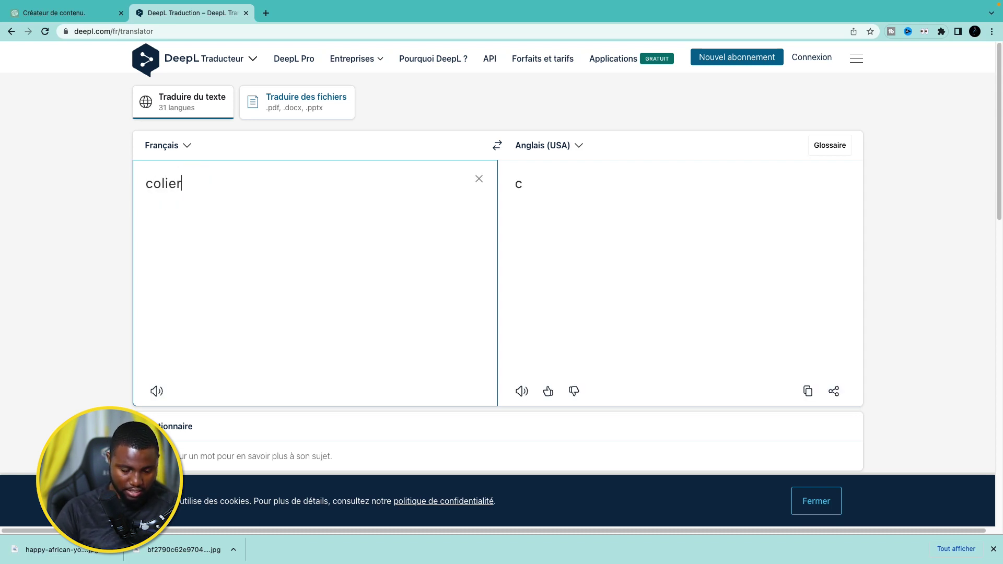
{"action": "type", "text": " en per"}
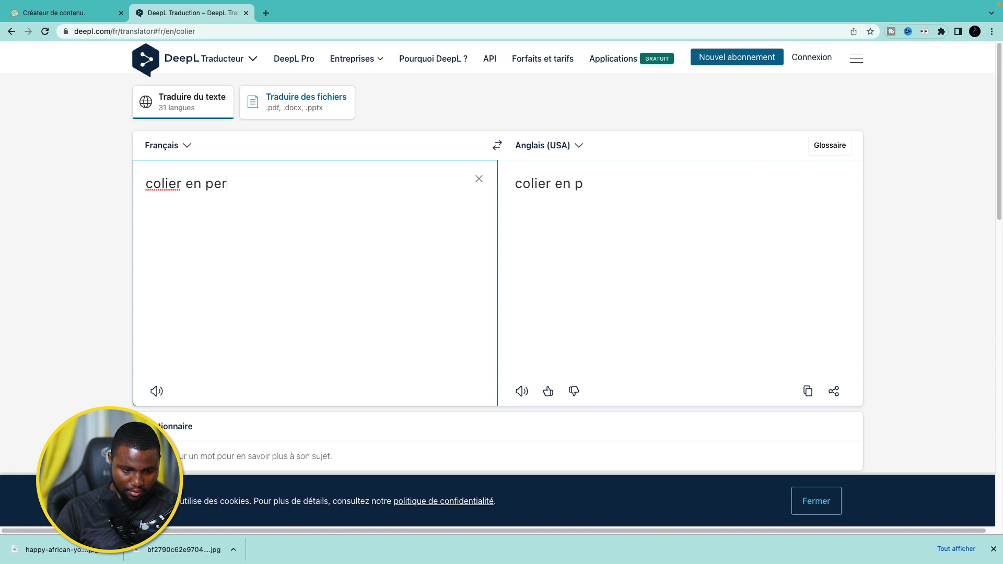
{"action": "type", "text": "les"}
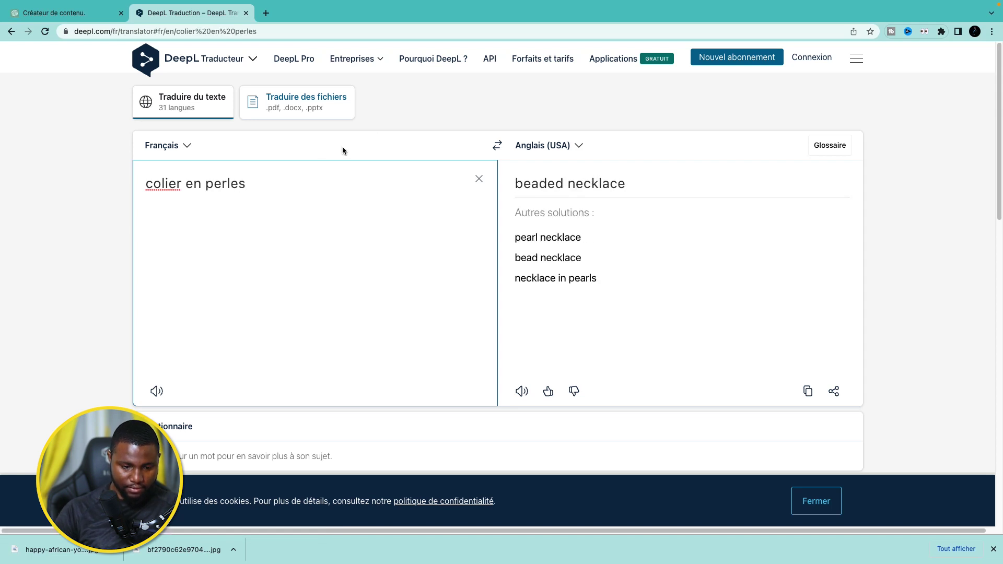
Step: Highlight the alternative translation "pearl necklace" and switch back to Photoshop (Beta)
{"action": "left_click_drag", "start_coordinate": [585, 238], "coordinate": [510, 238]}
{"action": "mouse_move", "coordinate": [505, 553]}
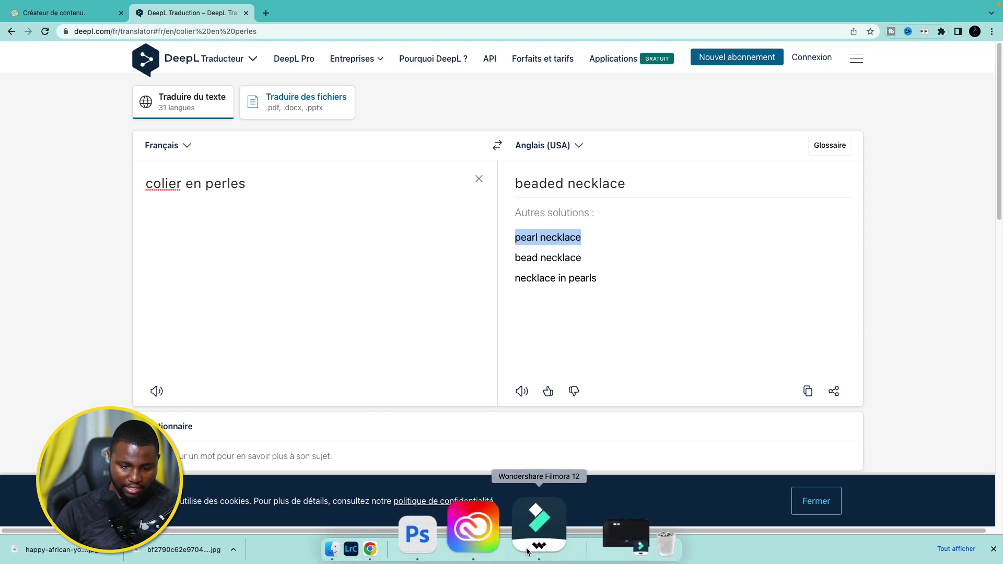
{"action": "left_click", "coordinate": [493, 541]}
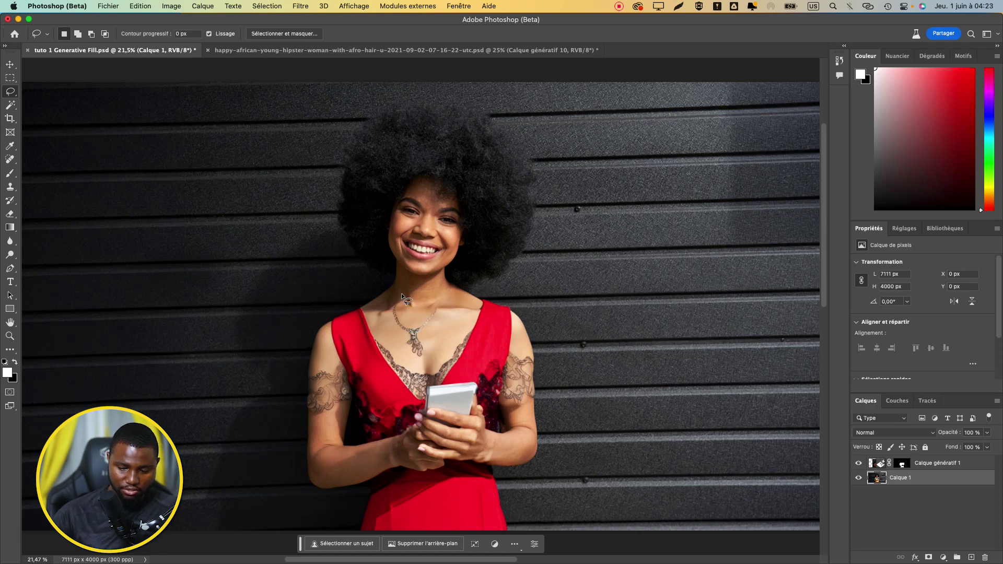
Step: Outline the woman's neck and upper chest around the existing necklace with the Lasso, and make the red dress's generative layer active
{"action": "key", "text": "super+minus"}
{"action": "key", "text": "super+minus"}
{"action": "key", "text": "super+plus"}
{"action": "key", "text": "super+plus"}
{"action": "key", "text": "super+minus"}
{"action": "key", "text": "super+minus"}
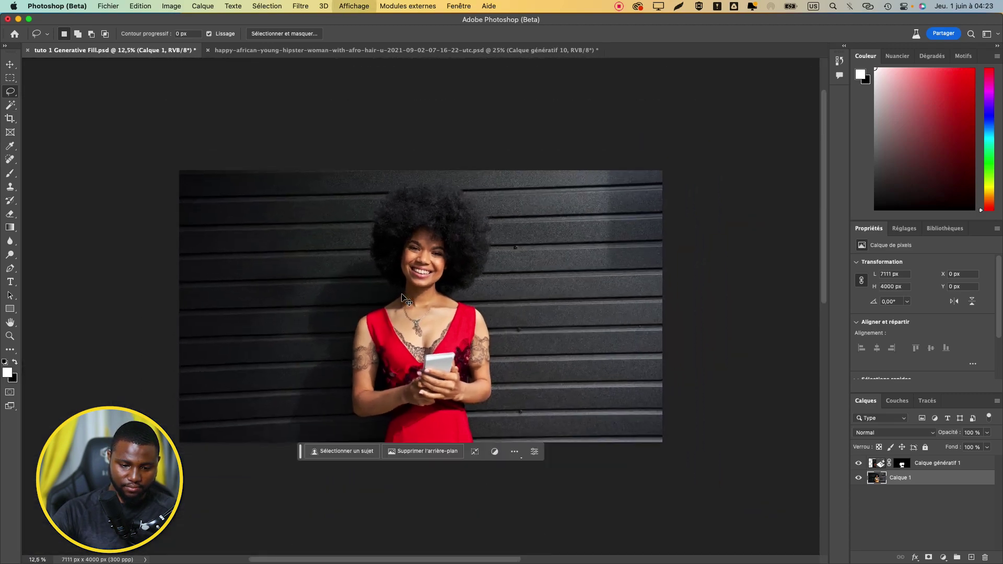
{"action": "key", "text": "super+plus"}
{"action": "key", "text": "super+plus"}
{"action": "key", "text": "super+plus"}
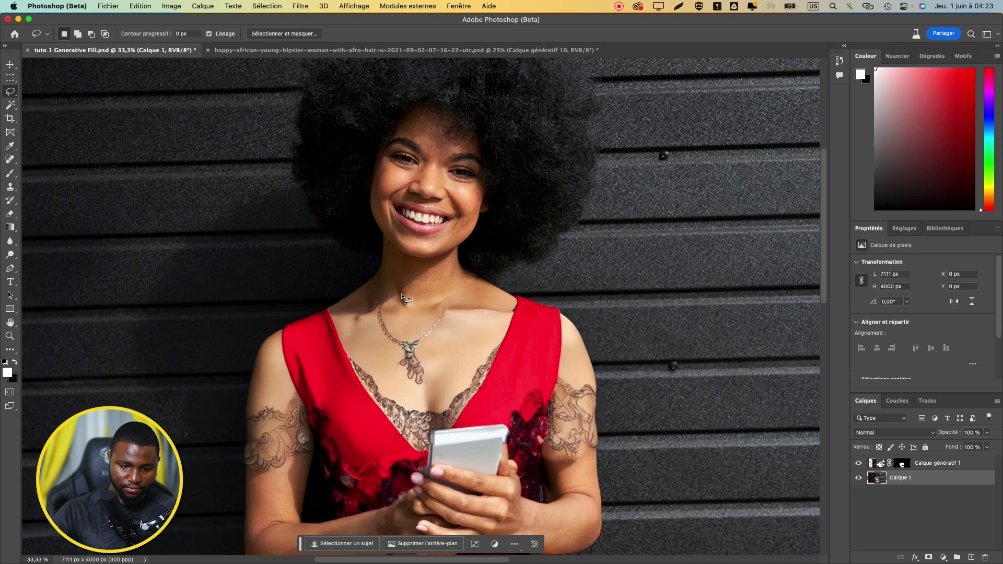
{"action": "key", "text": "super+plus"}
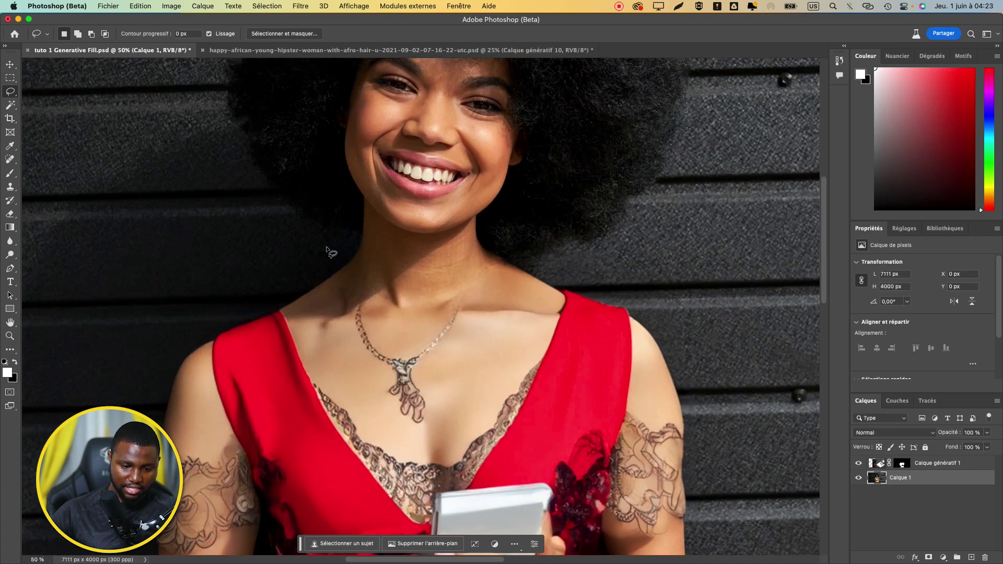
{"action": "mouse_move", "coordinate": [310, 258]}
{"action": "left_mouse_down"}
{"action": "mouse_move", "coordinate": [313, 290]}
{"action": "mouse_move", "coordinate": [489, 379]}
{"action": "mouse_move", "coordinate": [391, 235]}
{"action": "mouse_move", "coordinate": [313, 240]}
{"action": "left_mouse_up"}
{"action": "key", "text": "alt+bracketright"}
Step: Run Generative Fill on the neck selection with the prompt "pearl necklace"
{"action": "left_click", "coordinate": [348, 451]}
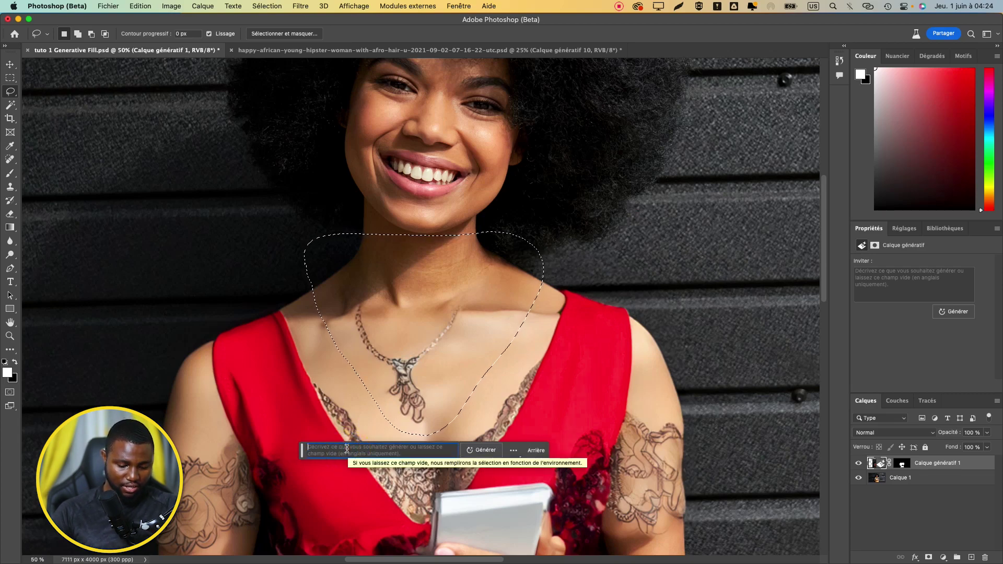
{"action": "type", "text": "pearl necklace"}
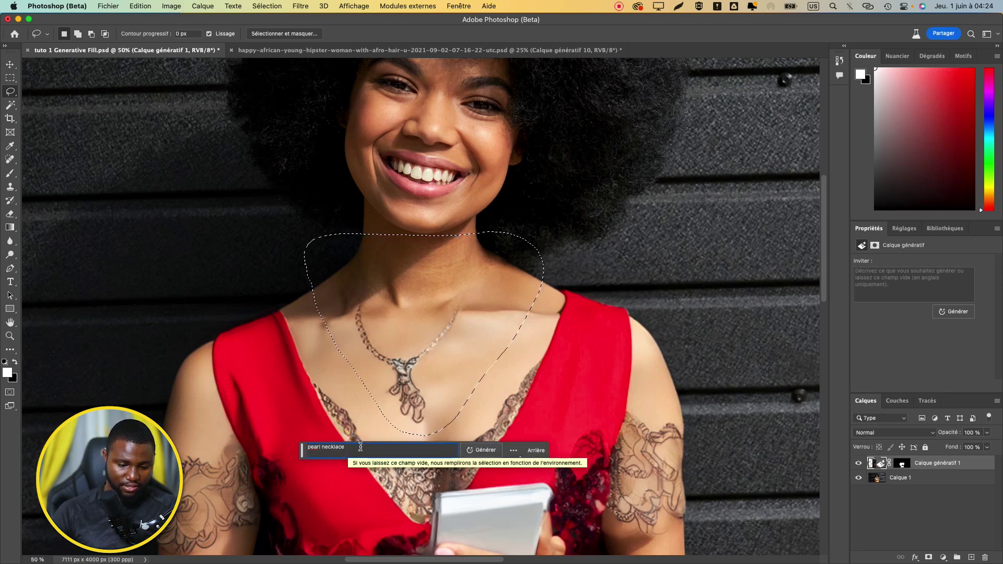
{"action": "left_click", "coordinate": [478, 449]}
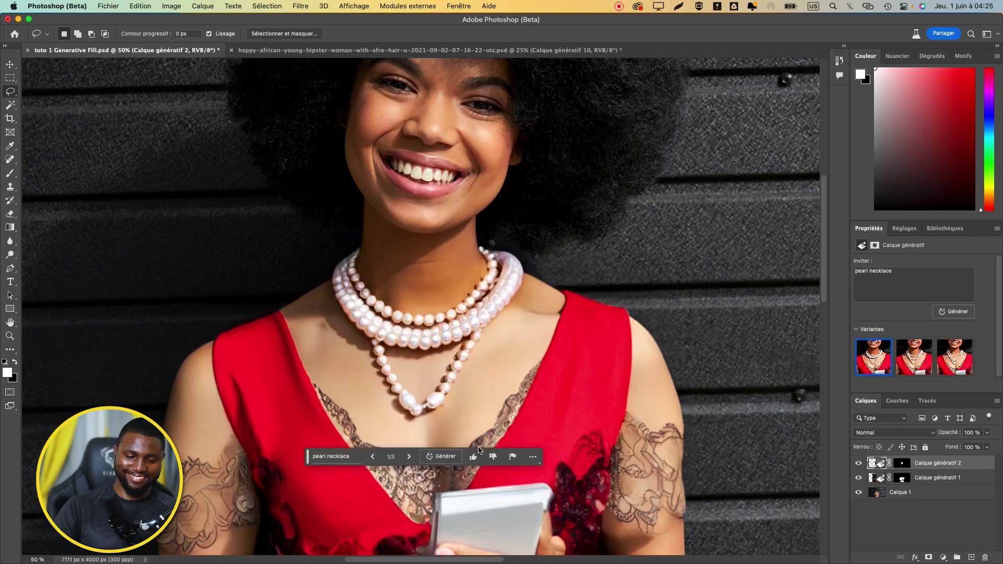
{"action": "key", "text": "super+minus"}
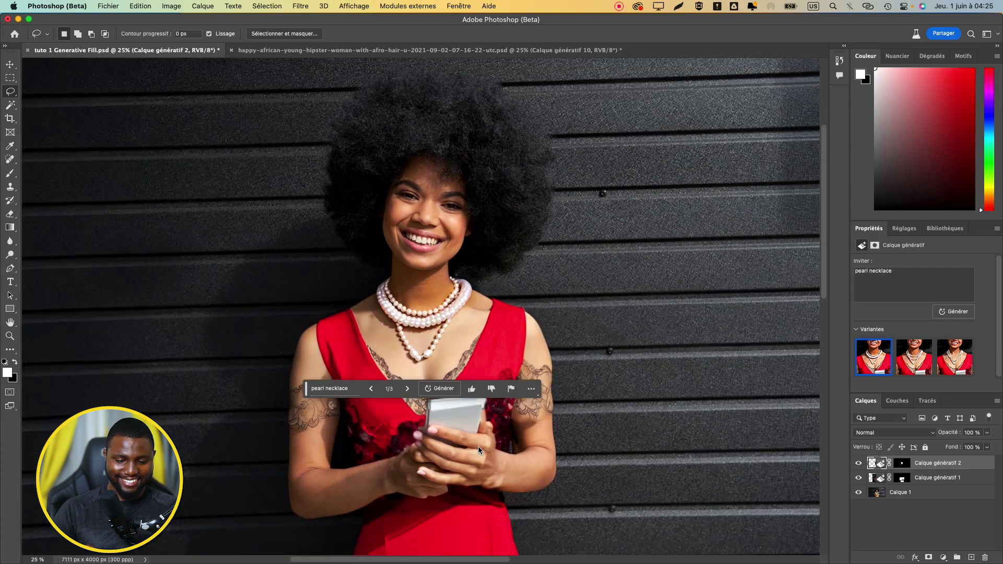
Step: Go through the pearl necklace variations up to the third one, then switch to DeepL in Google Chrome
{"action": "left_click", "coordinate": [408, 389]}
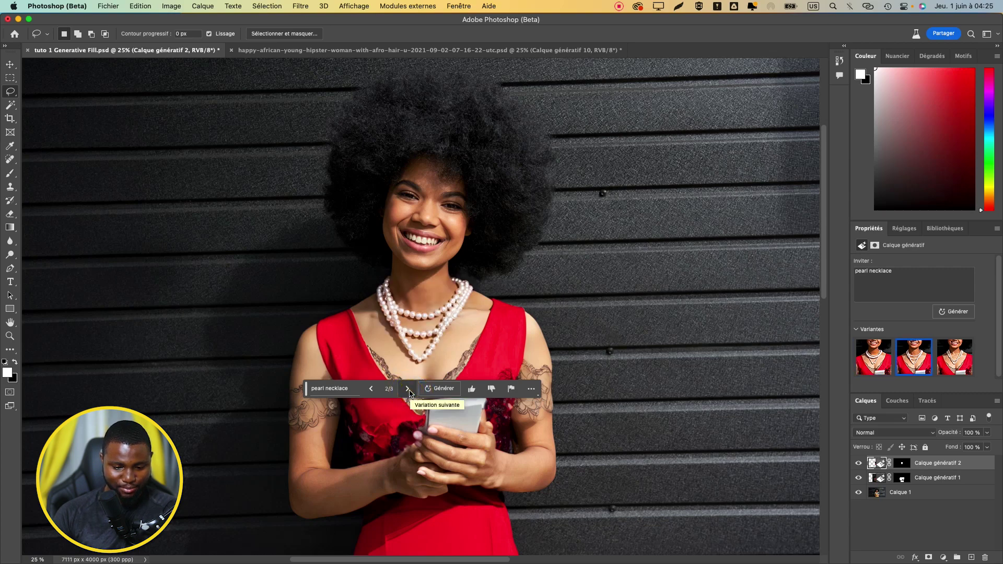
{"action": "left_click", "coordinate": [409, 389]}
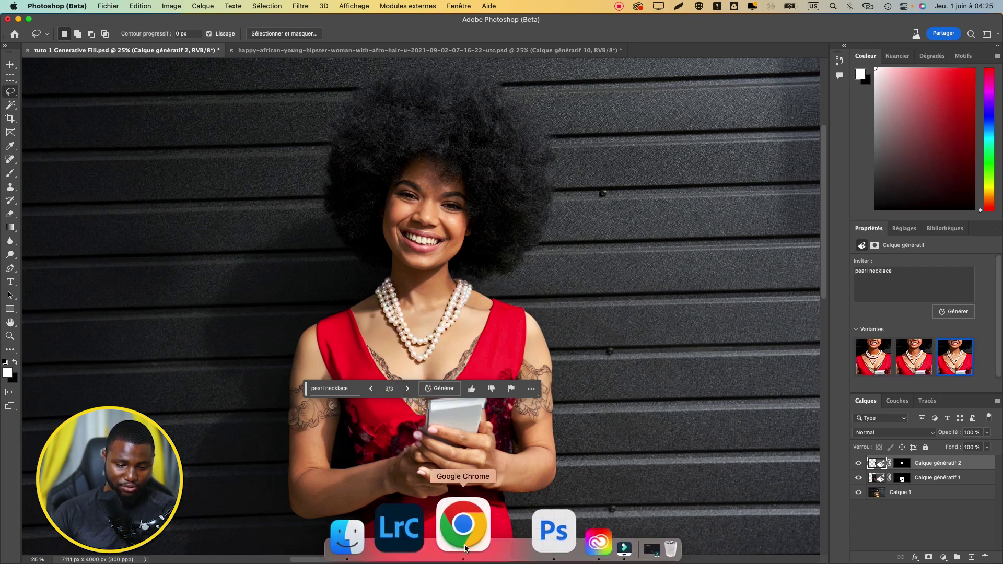
{"action": "left_click", "coordinate": [464, 554]}
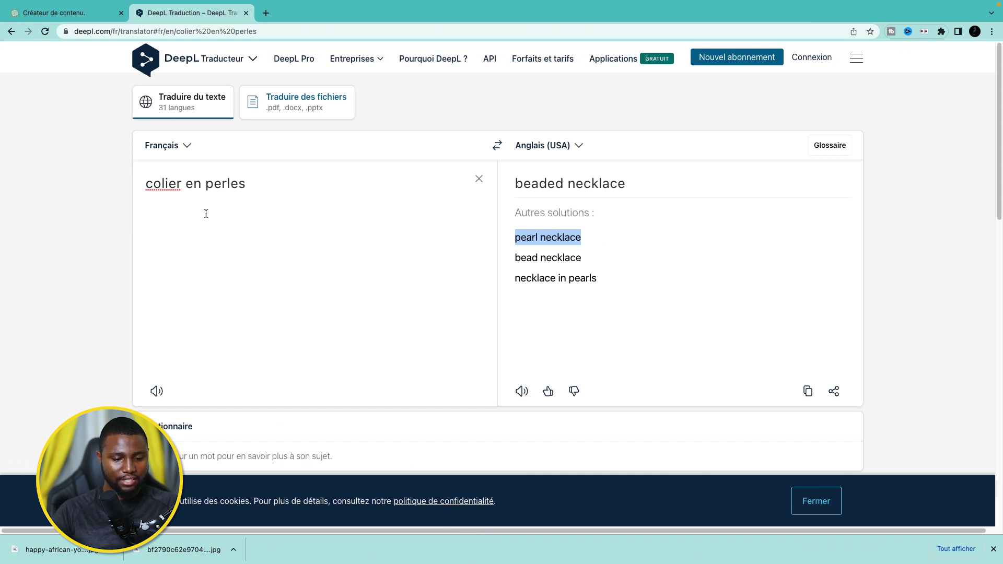
Step: Extend the French text to "colier royal en perles d'or", copy the translation "royal necklace in gold beads" and switch back to Photoshop (Beta)
{"action": "left_click", "coordinate": [182, 186]}
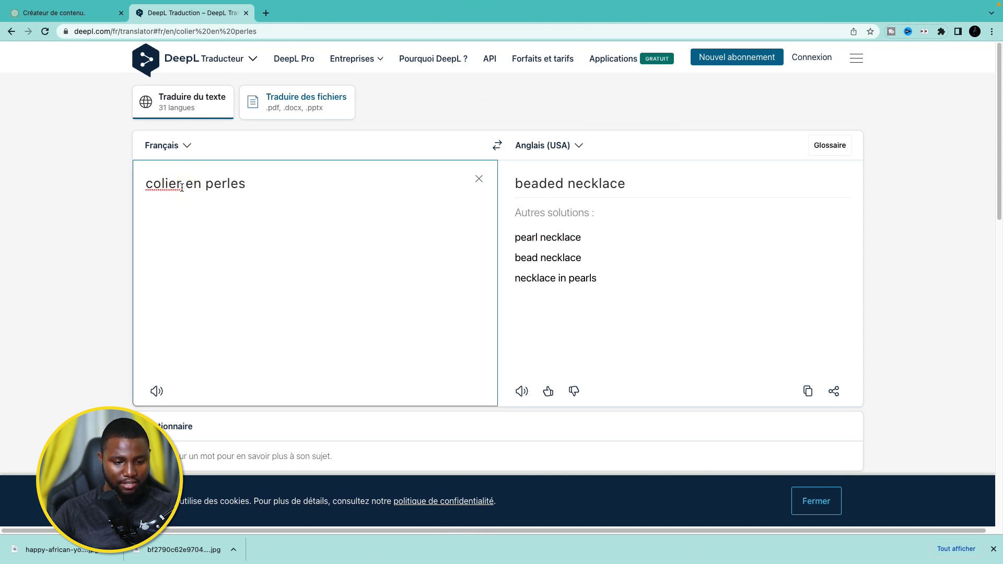
{"action": "type", "text": "royal"}
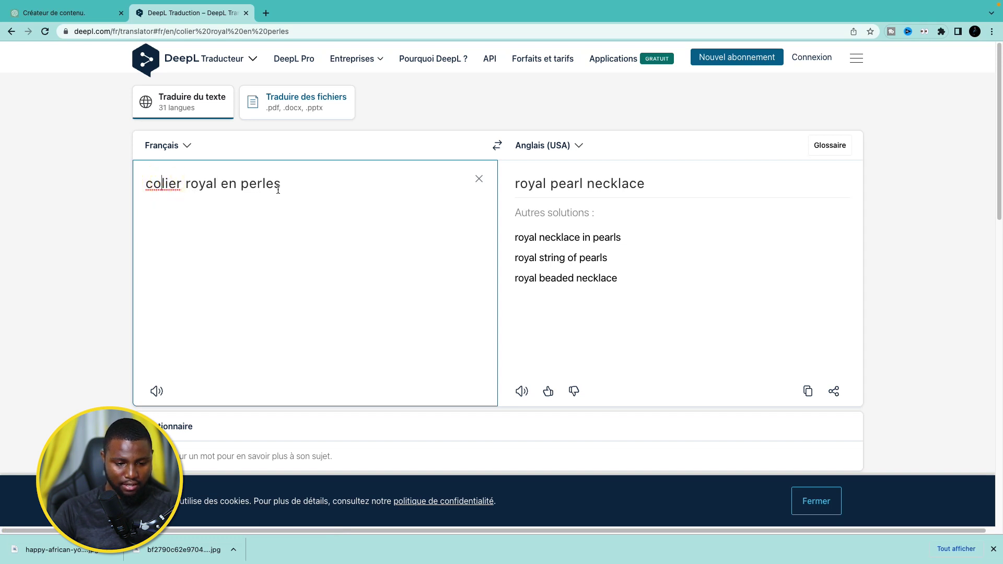
{"action": "type", "text": "d'or"}
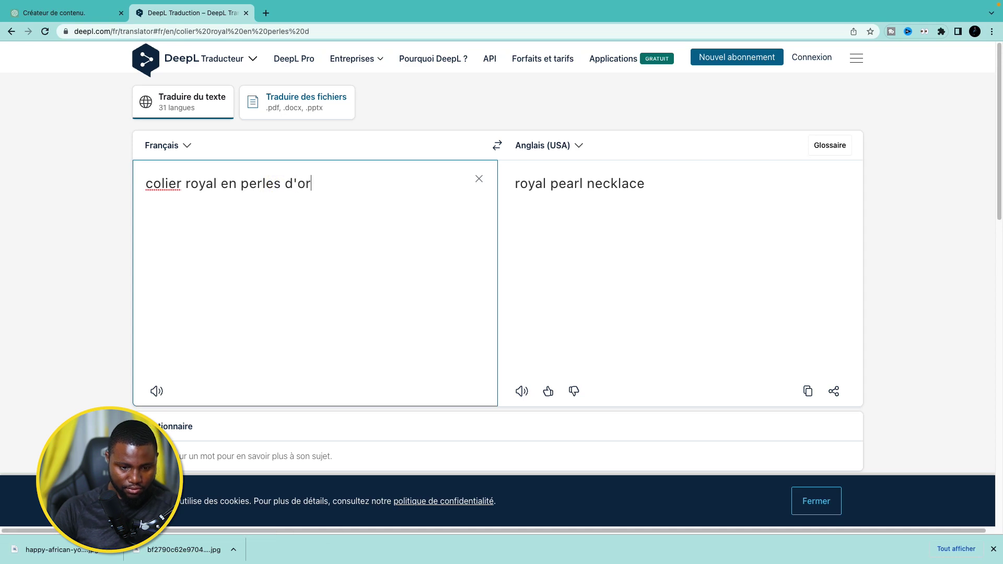
{"action": "left_click", "coordinate": [808, 392]}
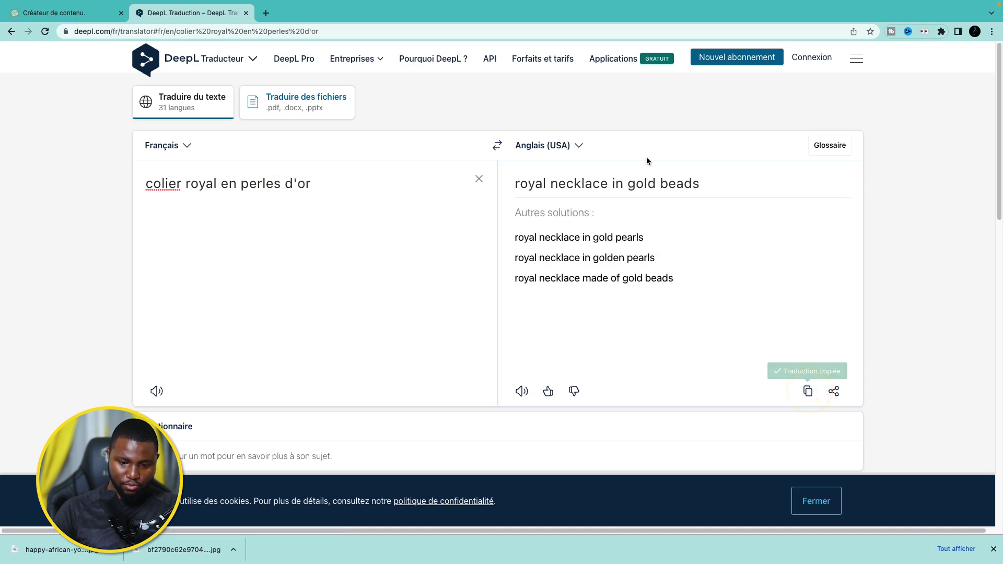
{"action": "left_click_drag", "start_coordinate": [700, 183], "coordinate": [527, 182]}
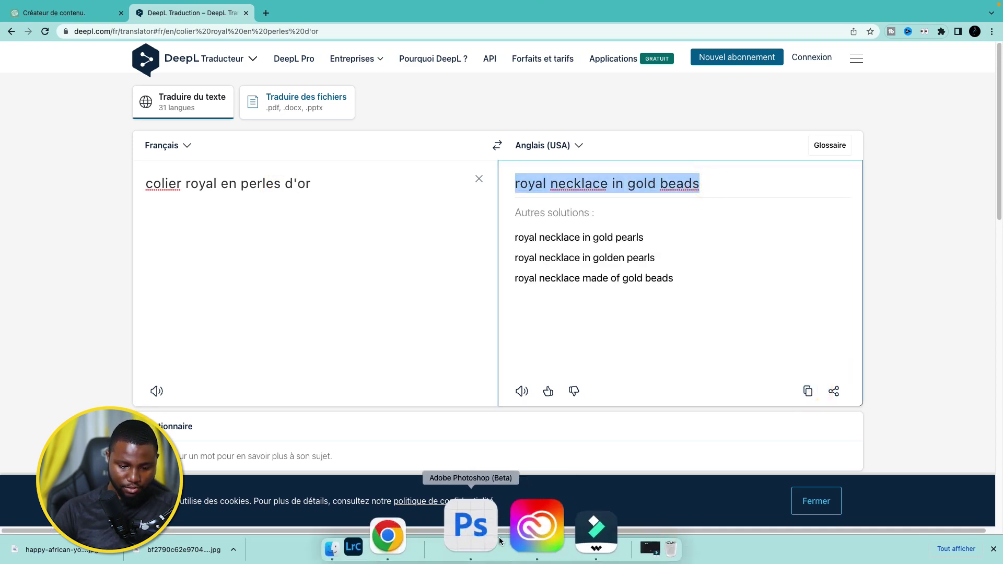
{"action": "left_click", "coordinate": [494, 530]}
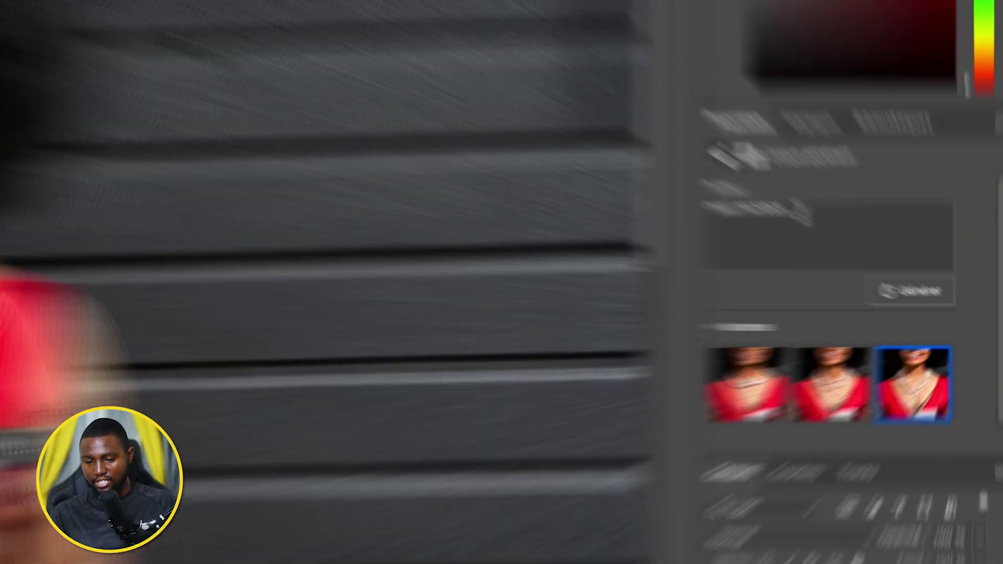
Step: Regenerate the necklace layer with the prompt "royal necklace in gold beads" and browse the new variations
{"action": "left_click", "coordinate": [898, 273]}
{"action": "key", "text": "super+a"}
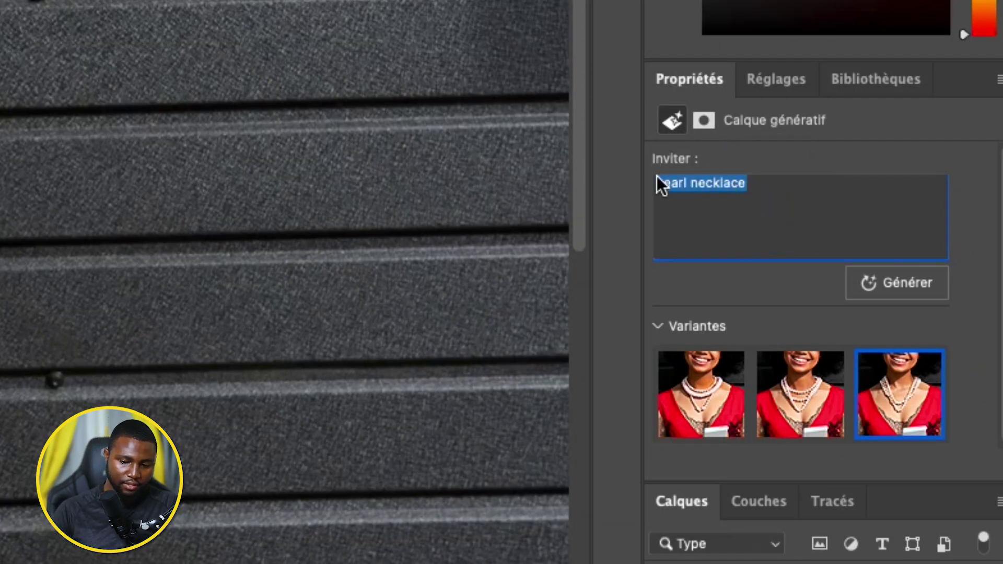
{"action": "key", "text": "super+v"}
{"action": "left_click", "coordinate": [907, 283]}
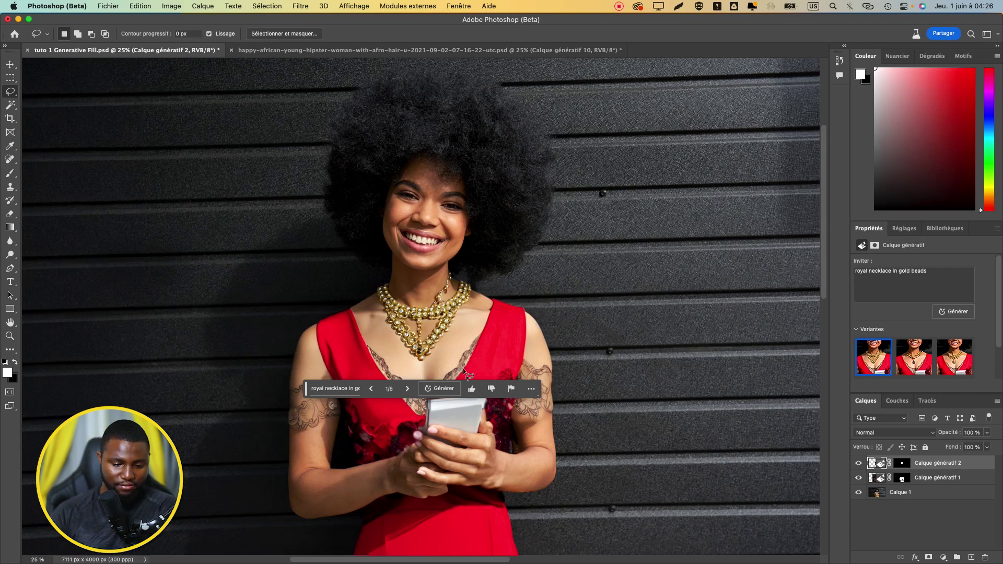
{"action": "left_click", "coordinate": [406, 388]}
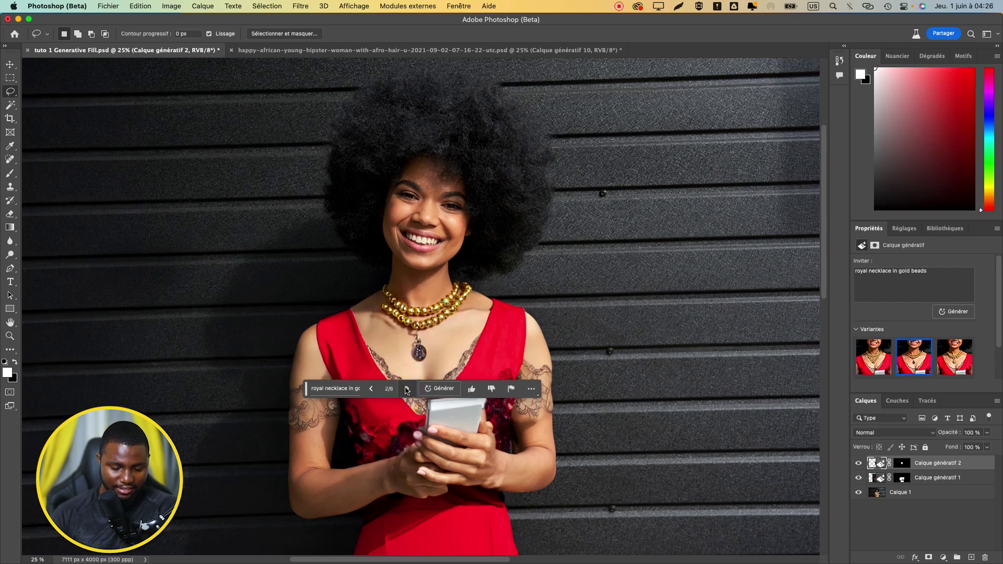
{"action": "left_click", "coordinate": [406, 388]}
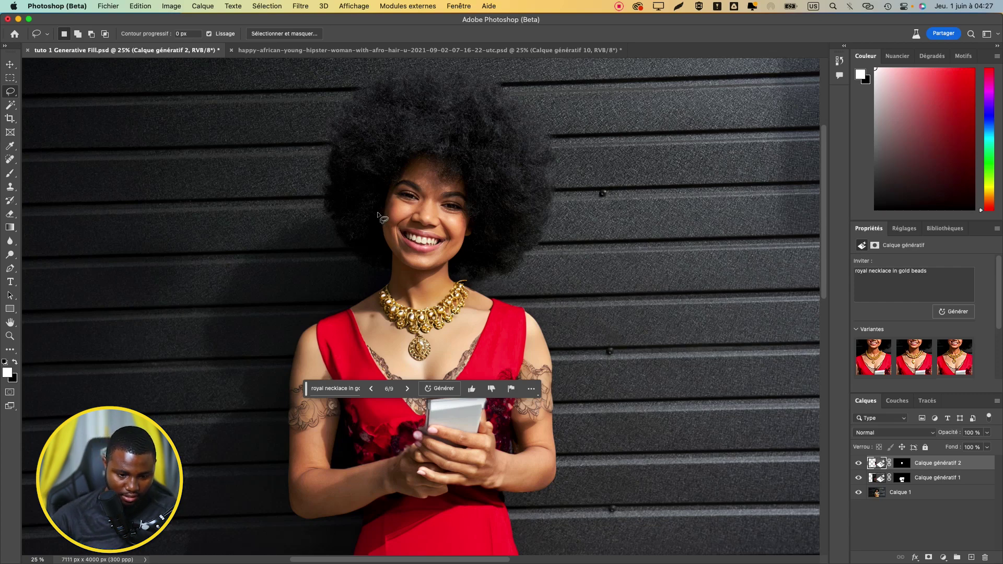
Step: Lasso an elongated oval beside each side of the woman's face at ear level, combining both into one selection
{"action": "left_click_drag", "start_coordinate": [379, 203], "coordinate": [379, 255]}
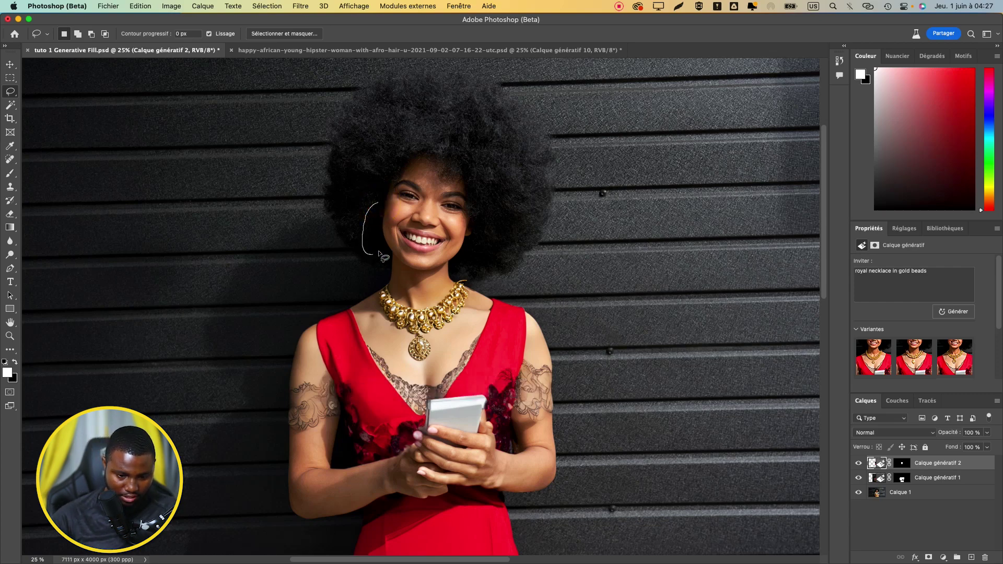
{"action": "left_click_drag", "start_coordinate": [388, 206], "coordinate": [389, 207]}
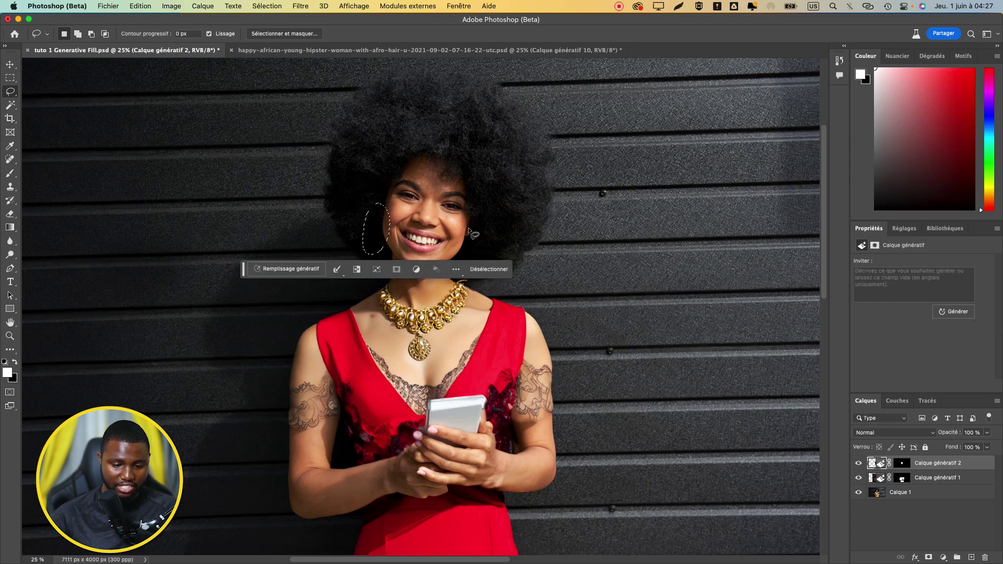
{"action": "key", "text": "shift"}
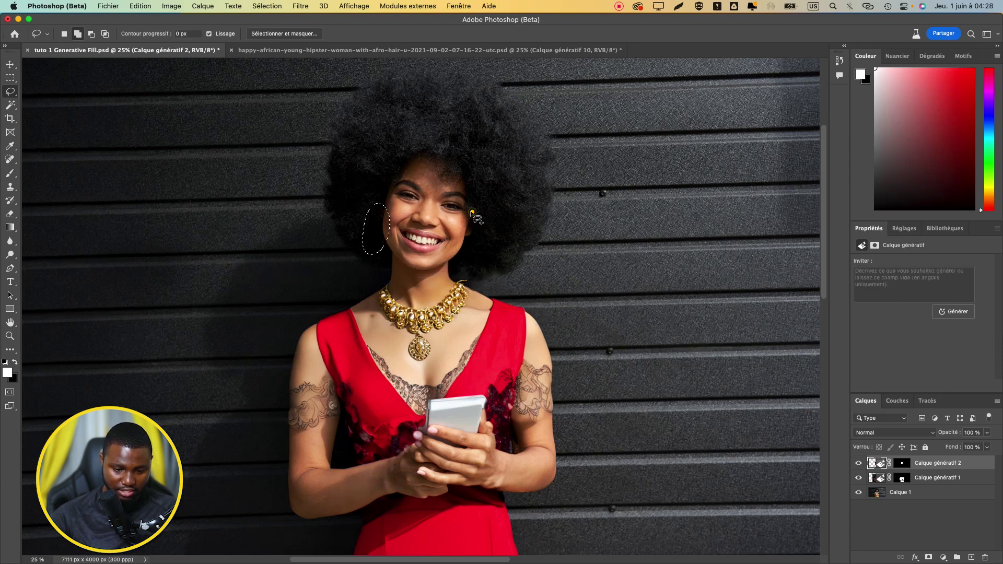
{"action": "left_click_drag", "start_coordinate": [471, 213], "coordinate": [462, 256]}
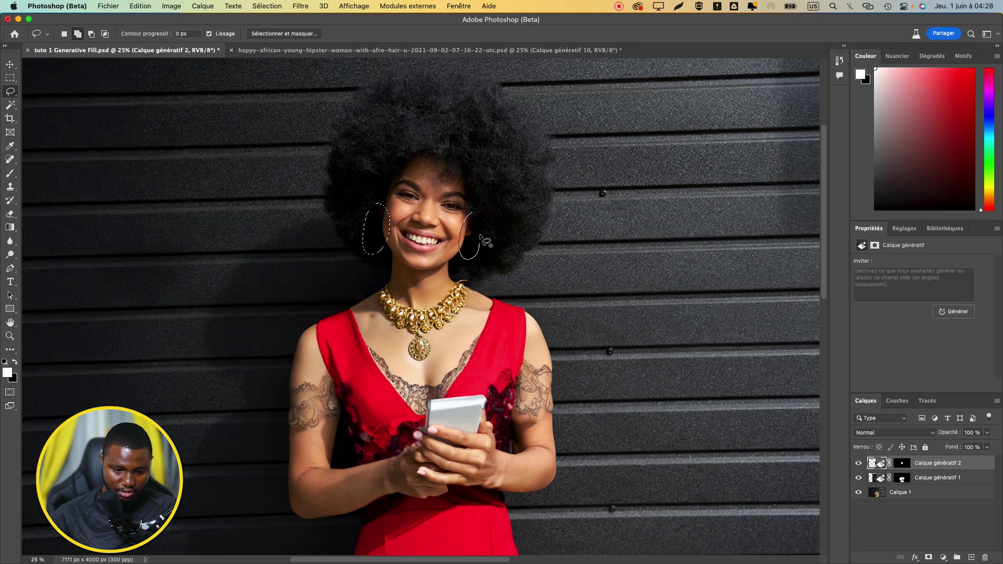
{"action": "left_click_drag", "start_coordinate": [472, 212], "coordinate": [471, 213]}
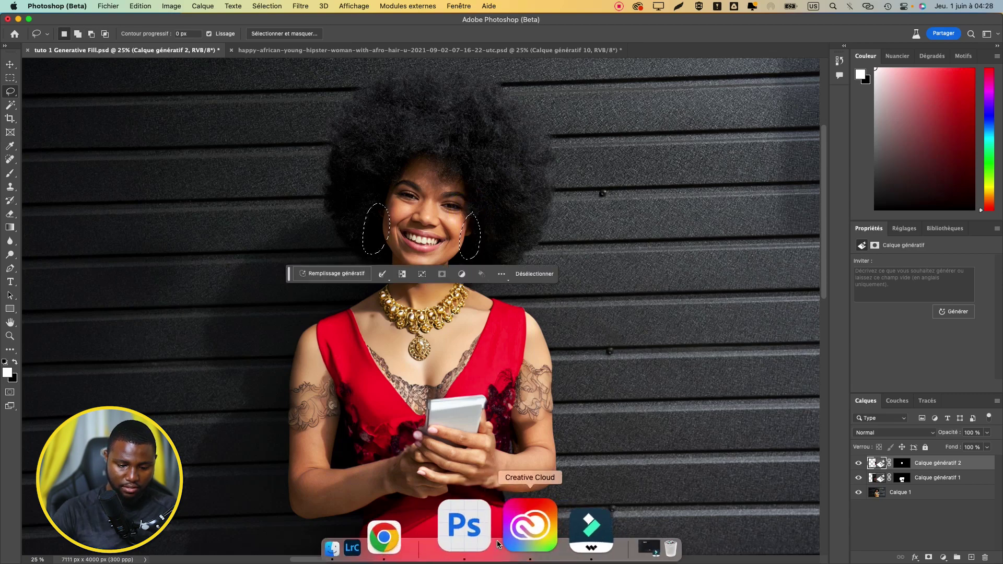
Step: Switch to DeepL in Google Chrome, translate "boucles d'oreilles dorées", copy "golden earrings" and return to Photoshop (Beta)
{"action": "left_click", "coordinate": [465, 531]}
{"action": "left_click", "coordinate": [479, 179]}
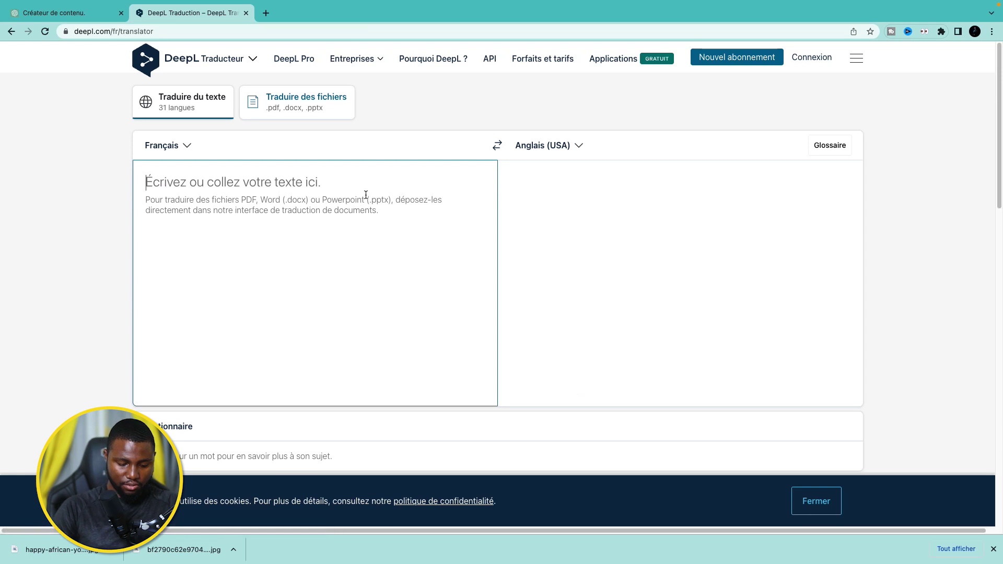
{"action": "type", "text": "boucl"}
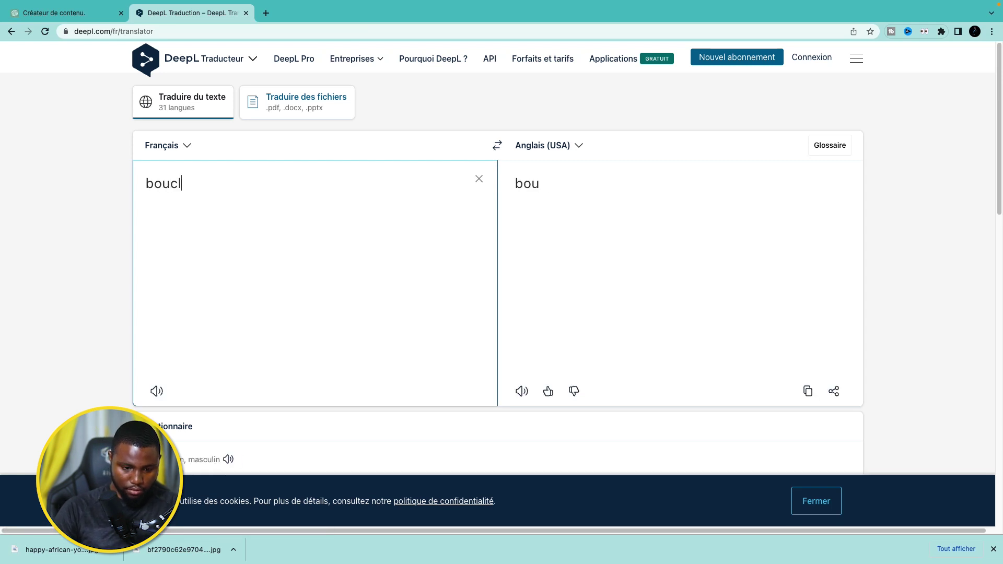
{"action": "type", "text": "es d'oreil"}
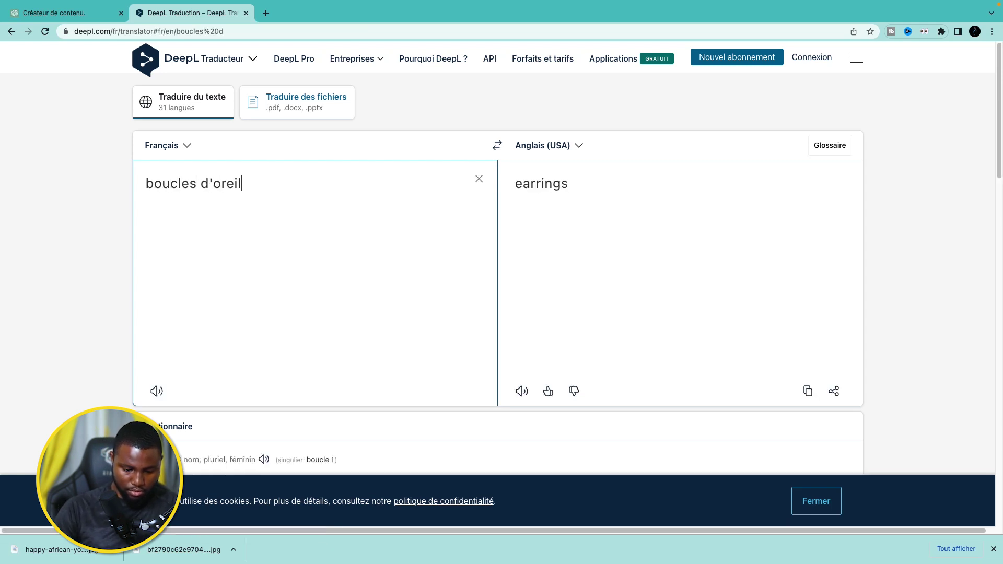
{"action": "type", "text": "les dorées"}
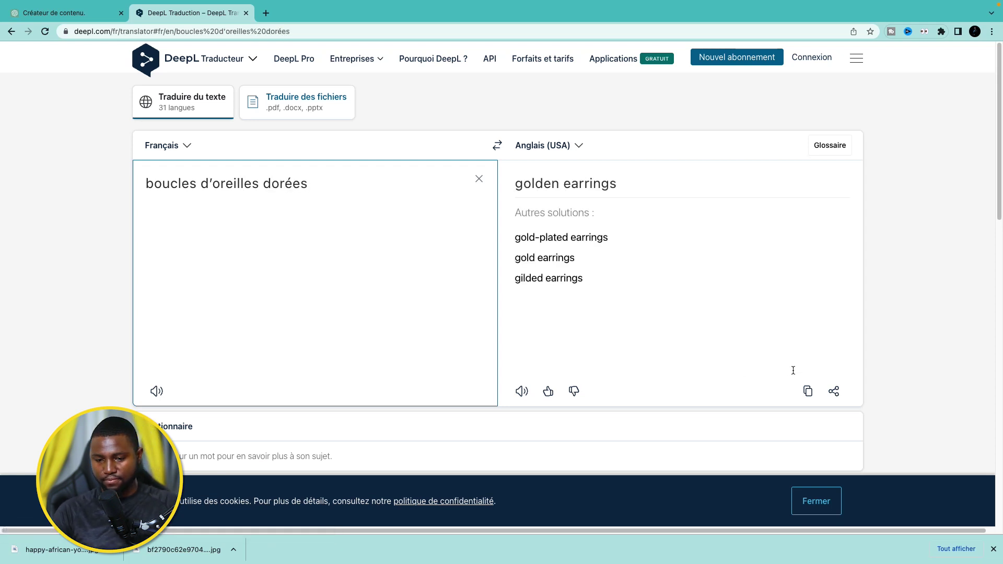
{"action": "triple_click", "coordinate": [618, 184]}
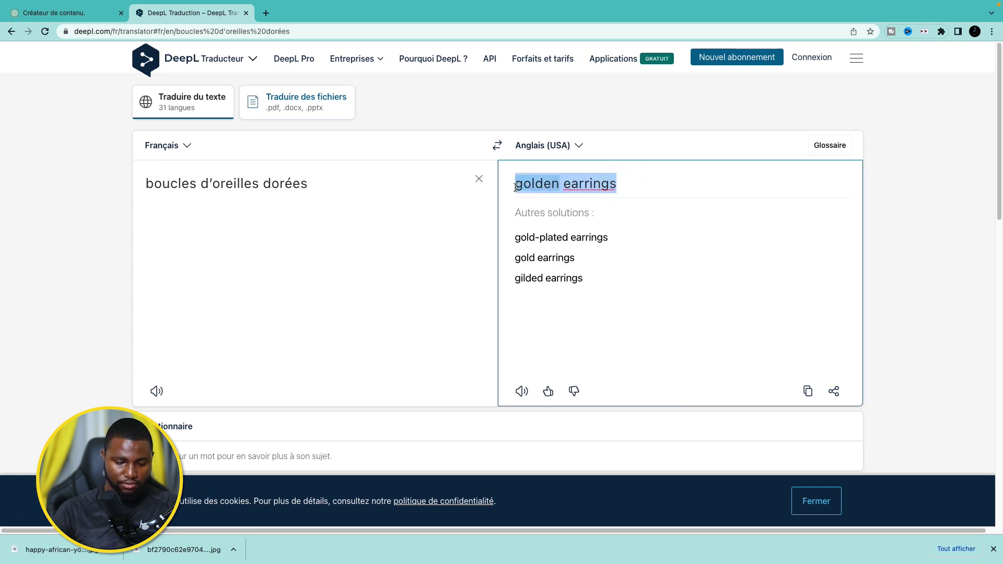
{"action": "left_click", "coordinate": [494, 544]}
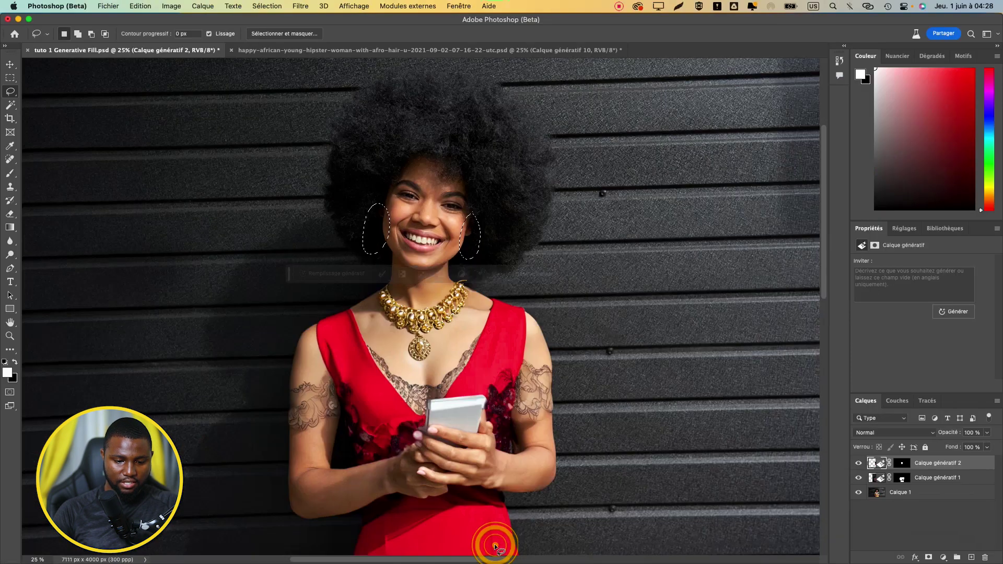
Step: Run Generative Fill on the ear selections with the prompt "golden earrings" and choose the second variation
{"action": "left_click", "coordinate": [351, 274]}
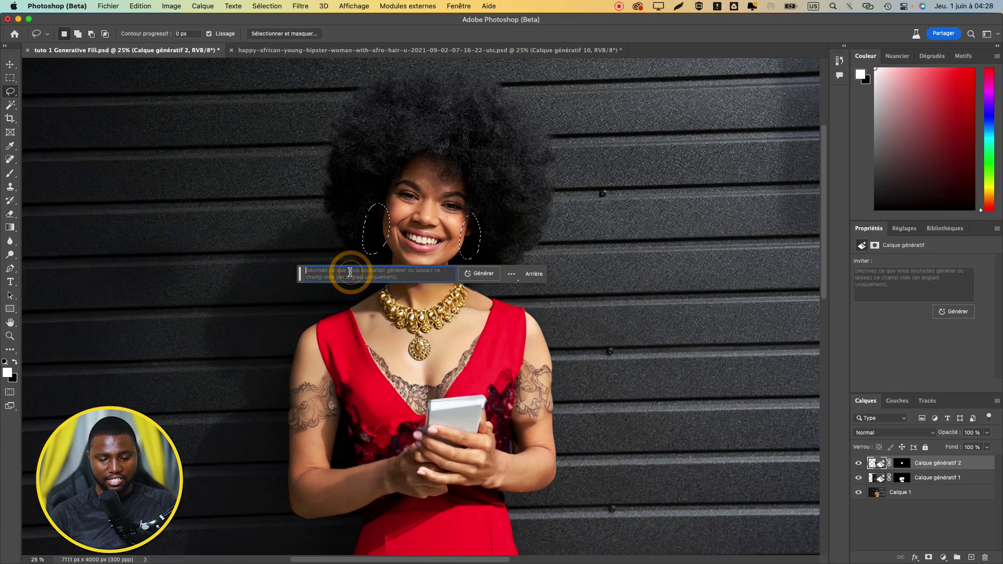
{"action": "type", "text": "golden earrings"}
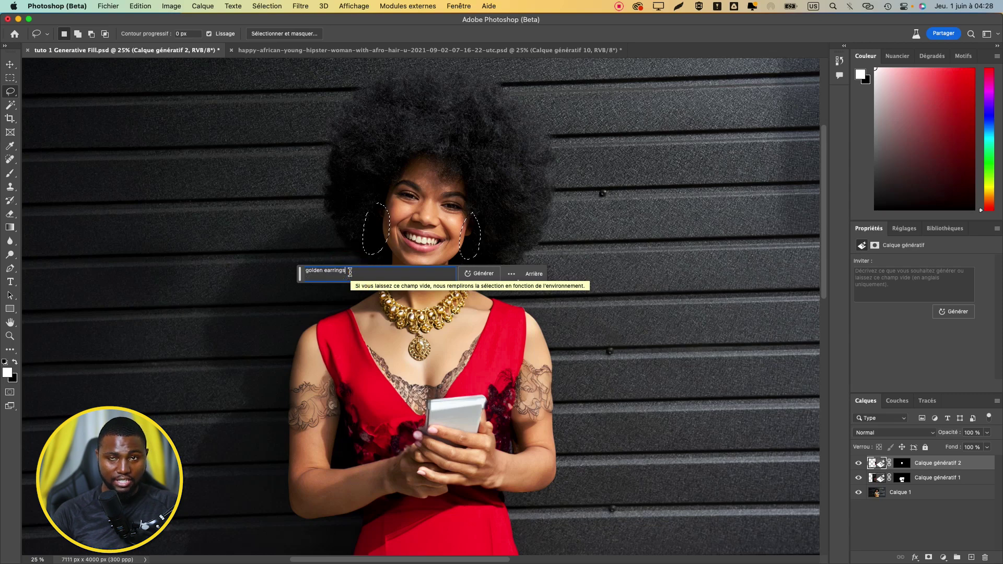
{"action": "left_click", "coordinate": [467, 276]}
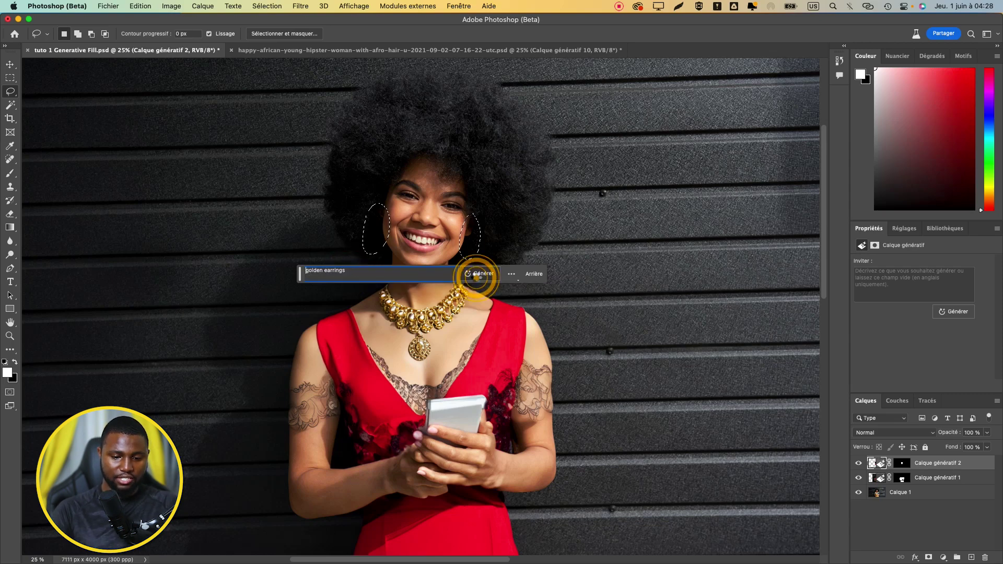
{"action": "left_click", "coordinate": [407, 276]}
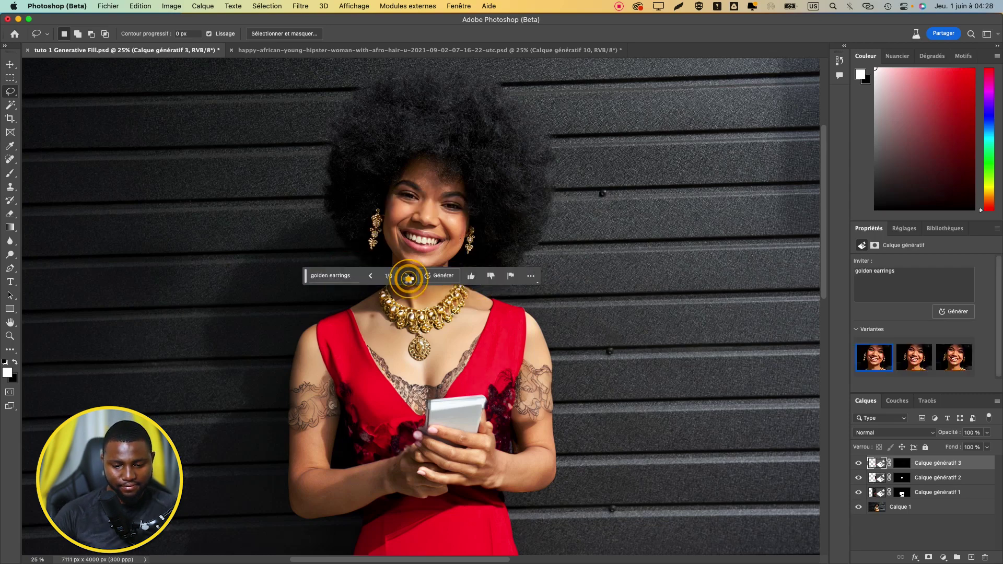
{"action": "left_click", "coordinate": [407, 277]}
{"action": "left_click", "coordinate": [370, 275]}
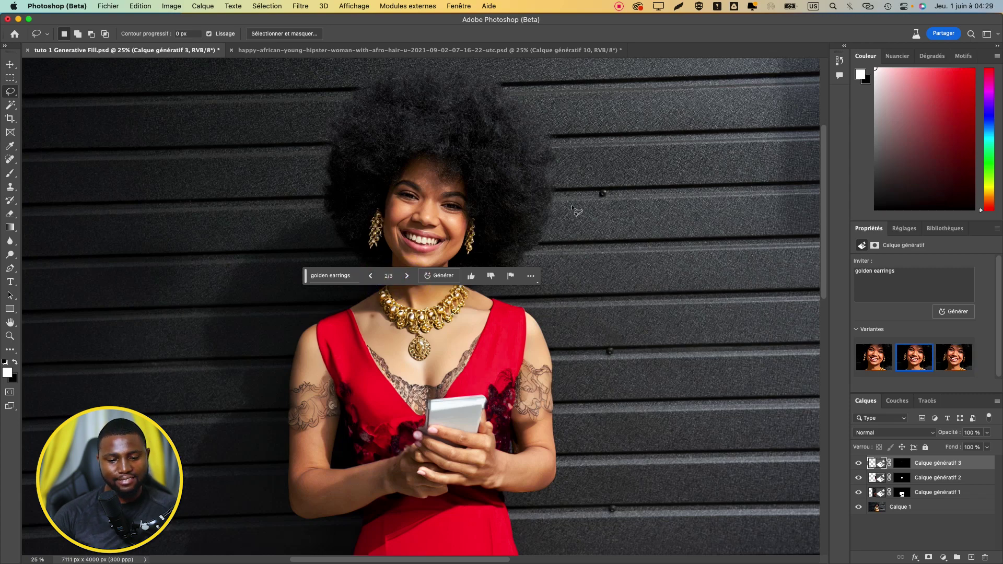
Step: Move the contextual task bar below the woman's hands and lasso a glasses-shaped selection around both eyes
{"action": "left_click_drag", "start_coordinate": [307, 282], "coordinate": [348, 538]}
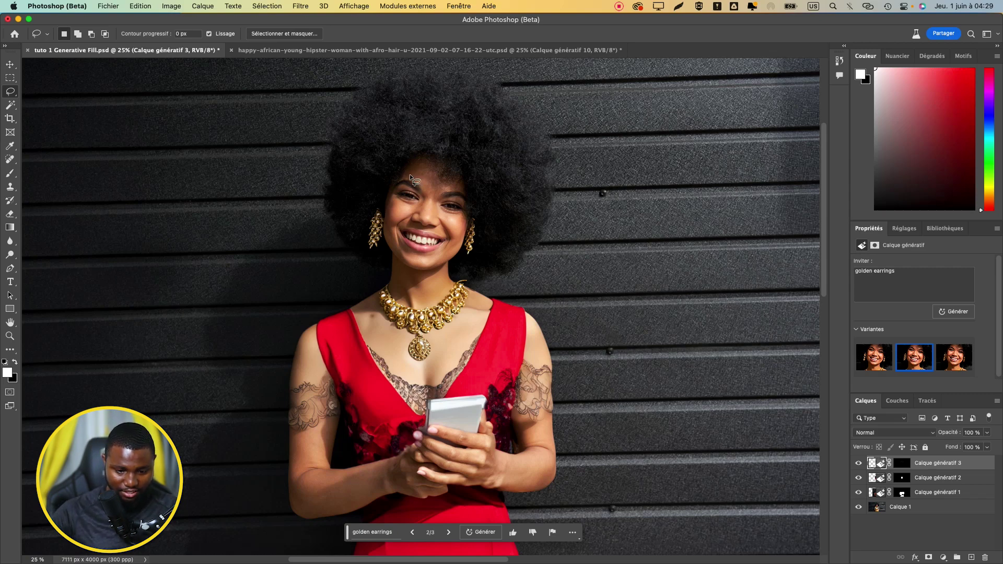
{"action": "mouse_move", "coordinate": [410, 174]}
{"action": "left_mouse_down"}
{"action": "mouse_move", "coordinate": [380, 199]}
{"action": "mouse_move", "coordinate": [397, 213]}
{"action": "mouse_move", "coordinate": [427, 212]}
{"action": "mouse_move", "coordinate": [434, 189]}
{"action": "mouse_move", "coordinate": [414, 181]}
{"action": "mouse_move", "coordinate": [447, 185]}
{"action": "mouse_move", "coordinate": [424, 201]}
{"action": "left_mouse_up"}
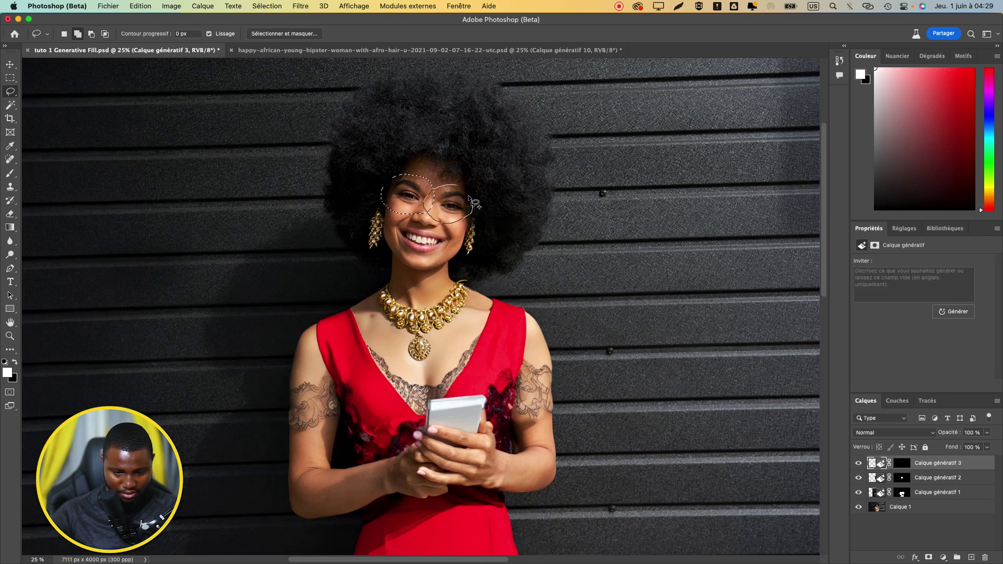
{"action": "left_click_drag", "start_coordinate": [456, 184], "coordinate": [456, 184]}
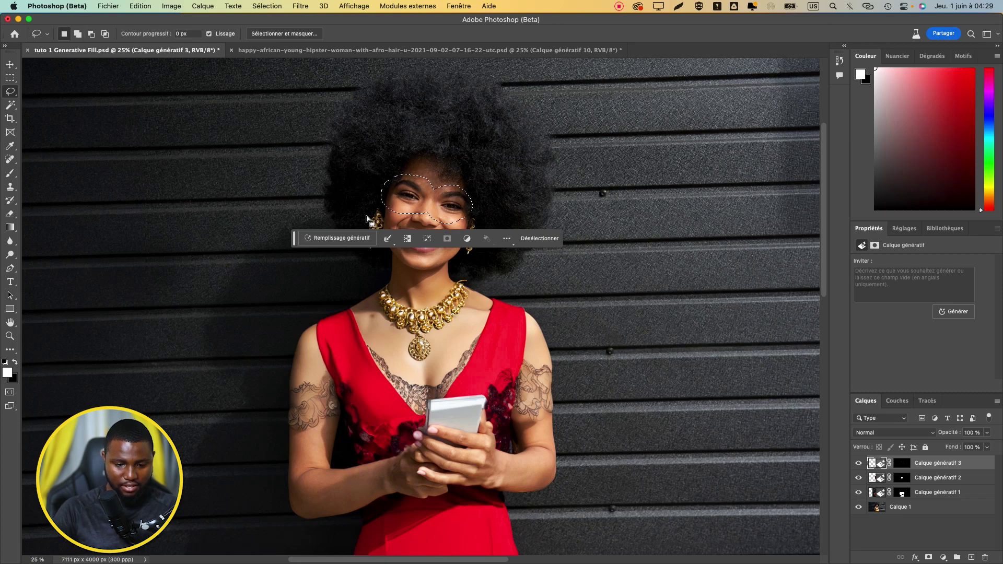
Step: Run Generative Fill on the glasses-shaped selection around the eyes with the prompt "fashion sunglasses"
{"action": "left_click", "coordinate": [348, 239]}
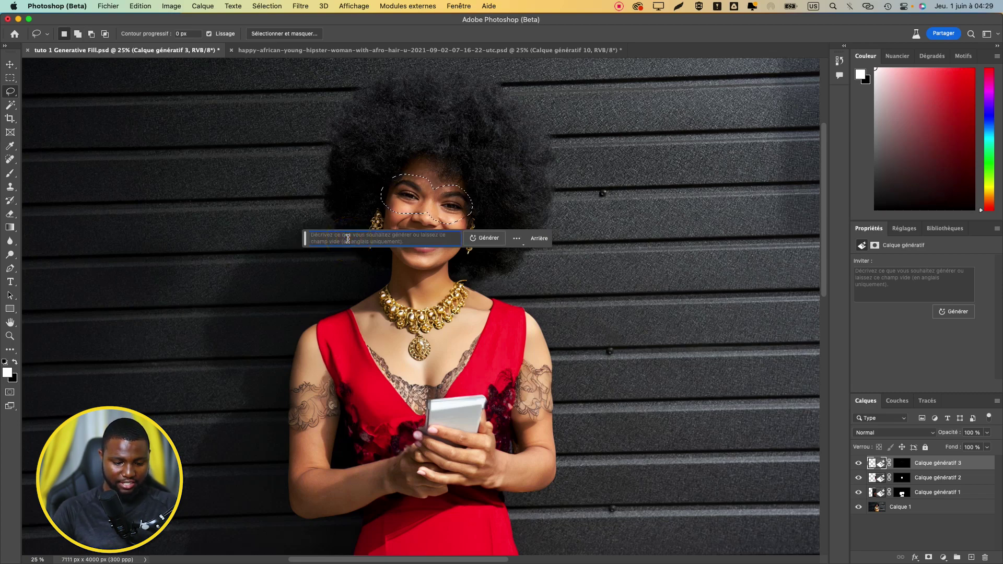
{"action": "type", "text": "fash"}
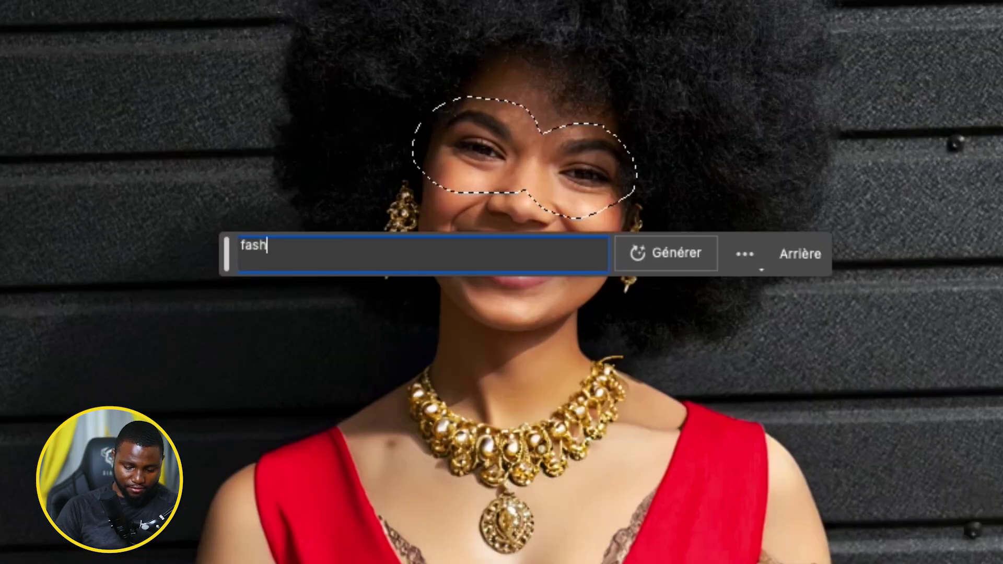
{"action": "type", "text": "ion sung"}
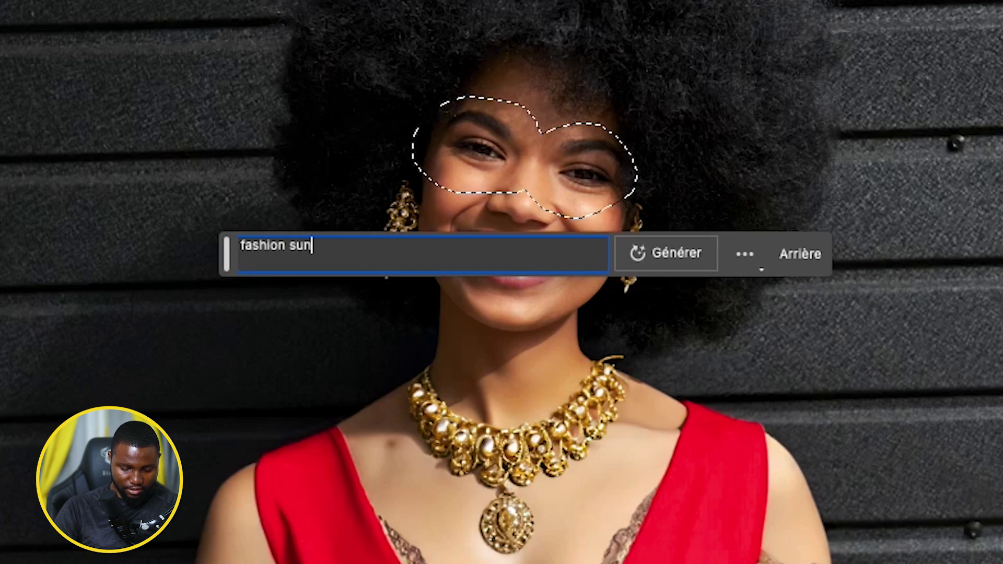
{"action": "type", "text": "lasses"}
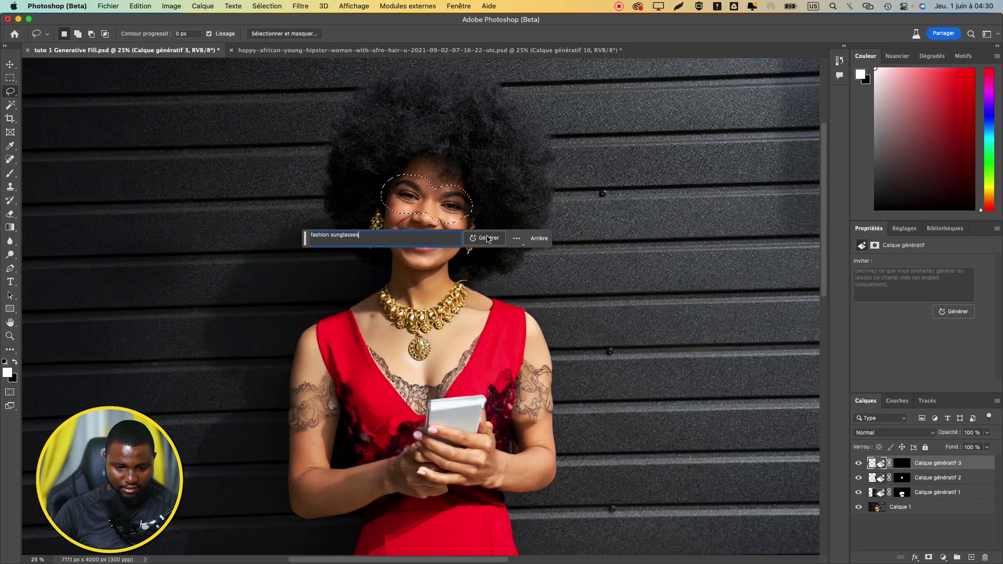
{"action": "left_click", "coordinate": [487, 238]}
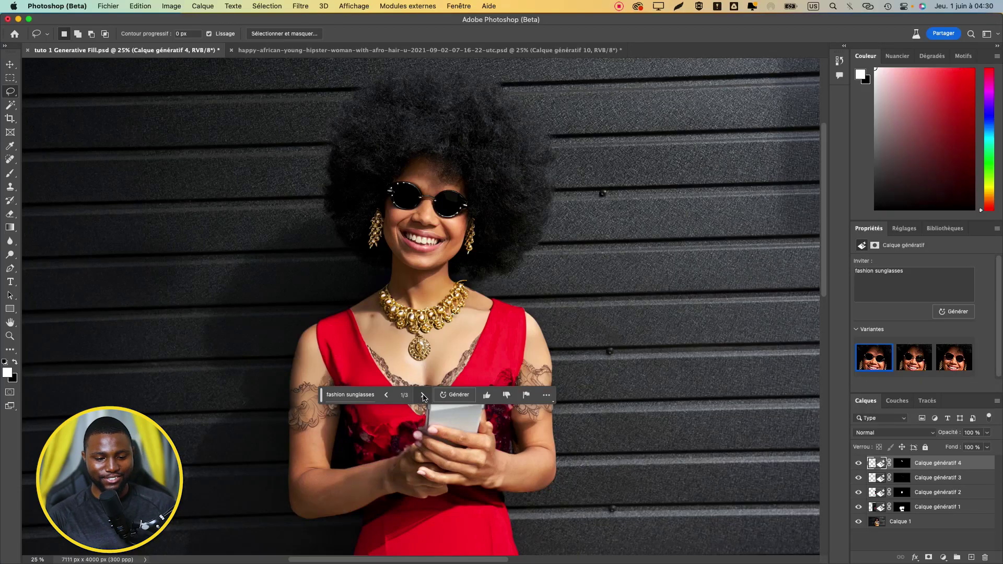
Step: Compare the three sunglasses variations, keep the second one, and move the contextual task bar below the woman's hands
{"action": "left_click", "coordinate": [423, 395]}
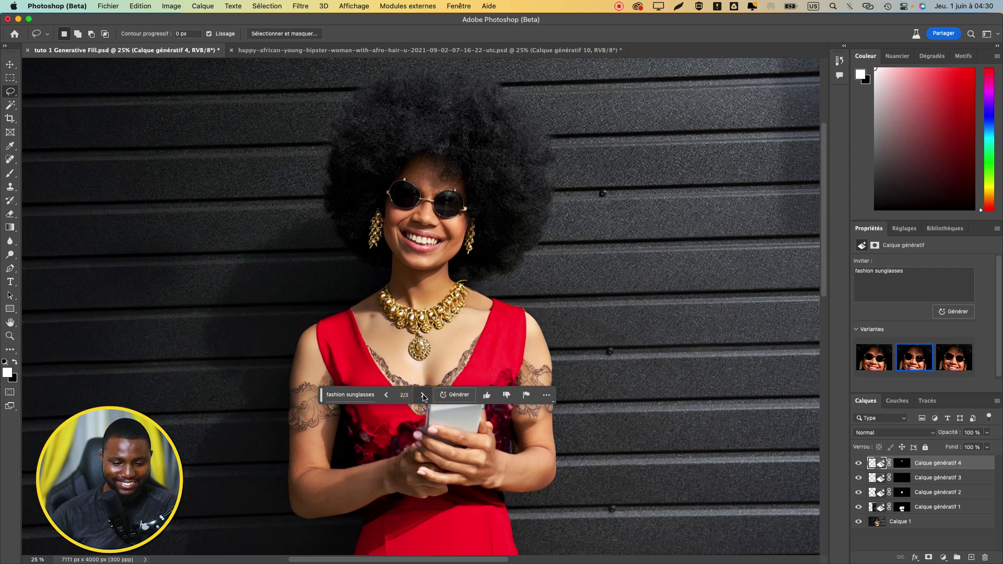
{"action": "left_click", "coordinate": [423, 395]}
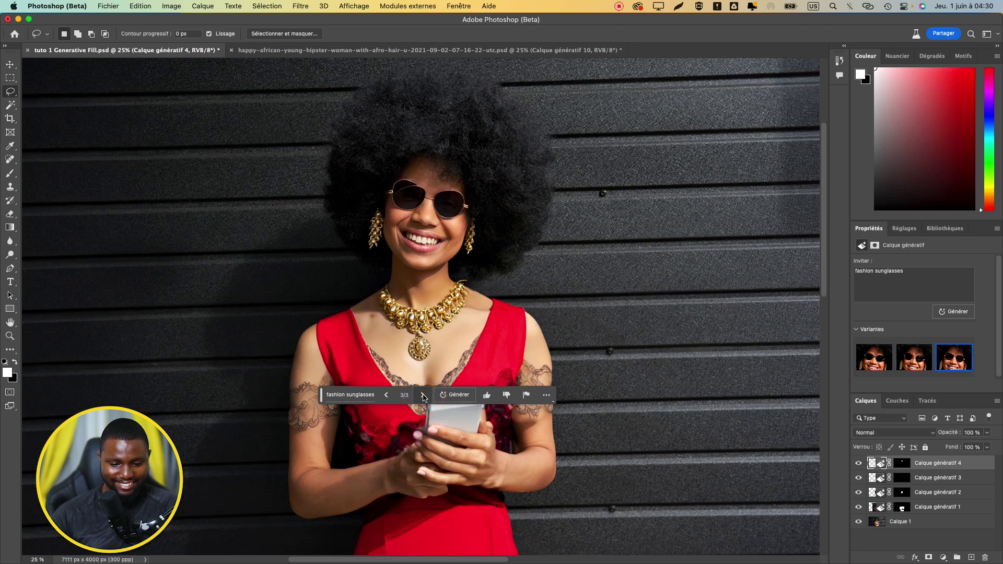
{"action": "left_click", "coordinate": [384, 396]}
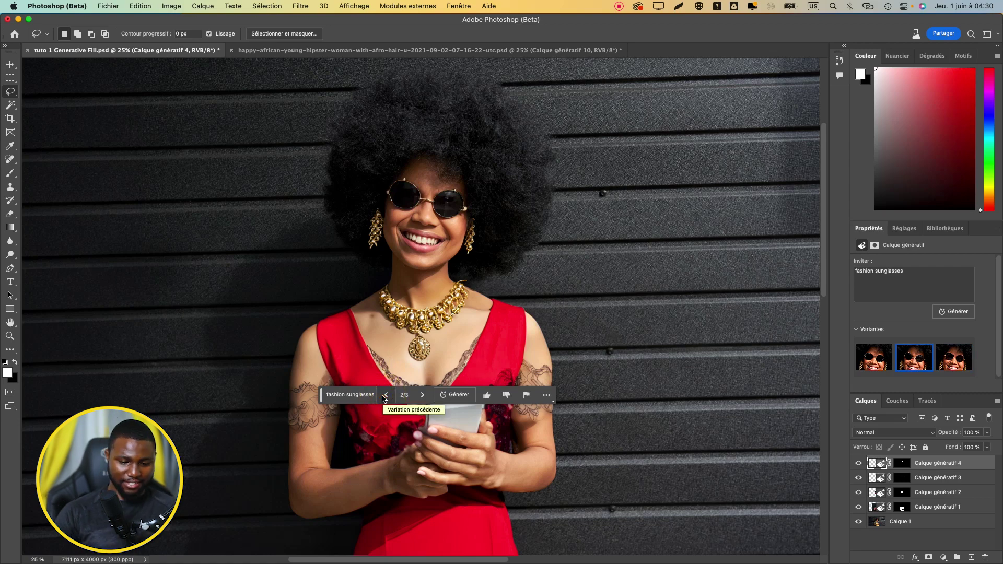
{"action": "left_click_drag", "start_coordinate": [321, 395], "coordinate": [335, 526]}
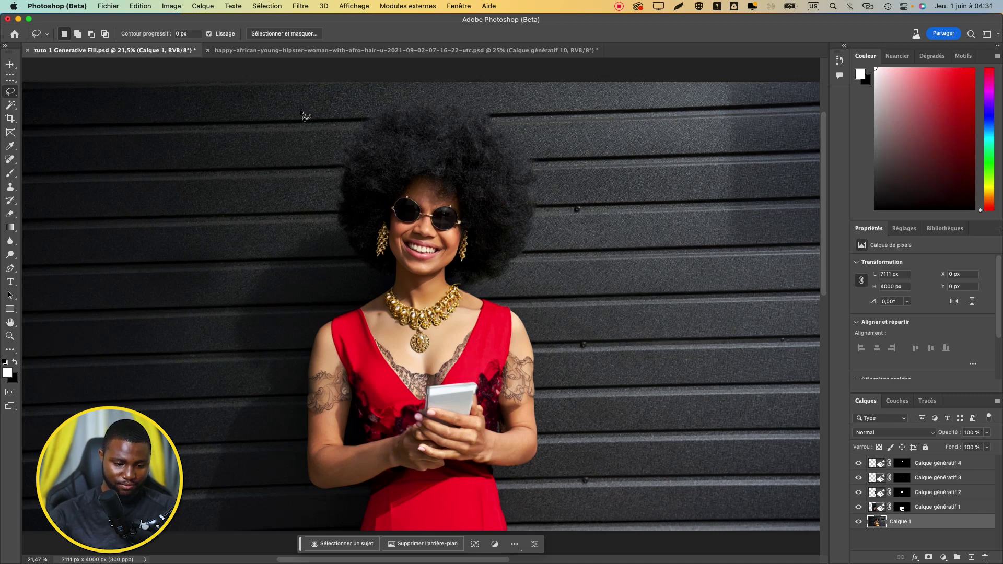
Step: Lasso a tall oval from beside the hair down to the shoulder and run Generative Fill with "yellow and red parrot on shoulder with shadow"
{"action": "left_click_drag", "start_coordinate": [286, 120], "coordinate": [272, 249]}
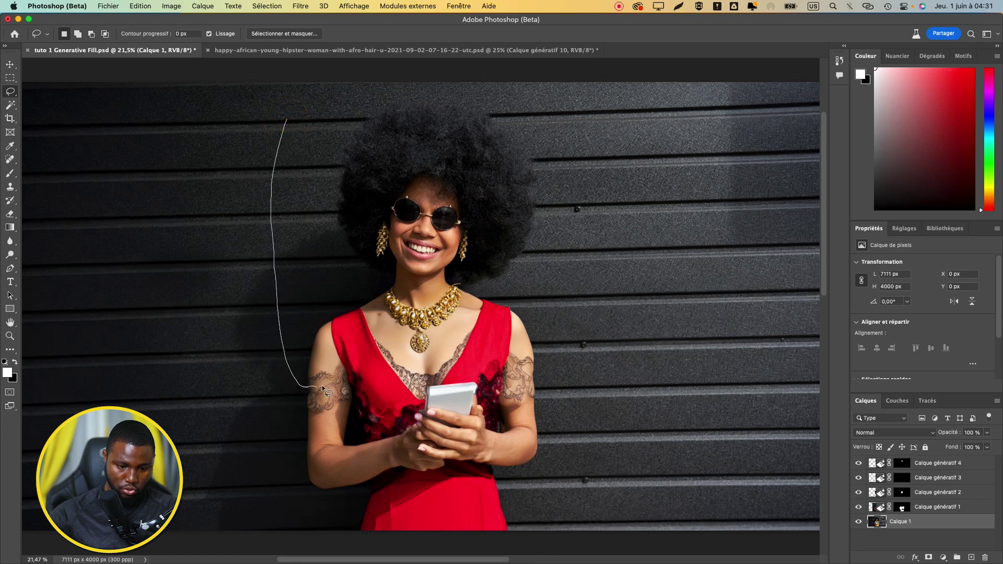
{"action": "left_click_drag", "start_coordinate": [277, 146], "coordinate": [280, 157]}
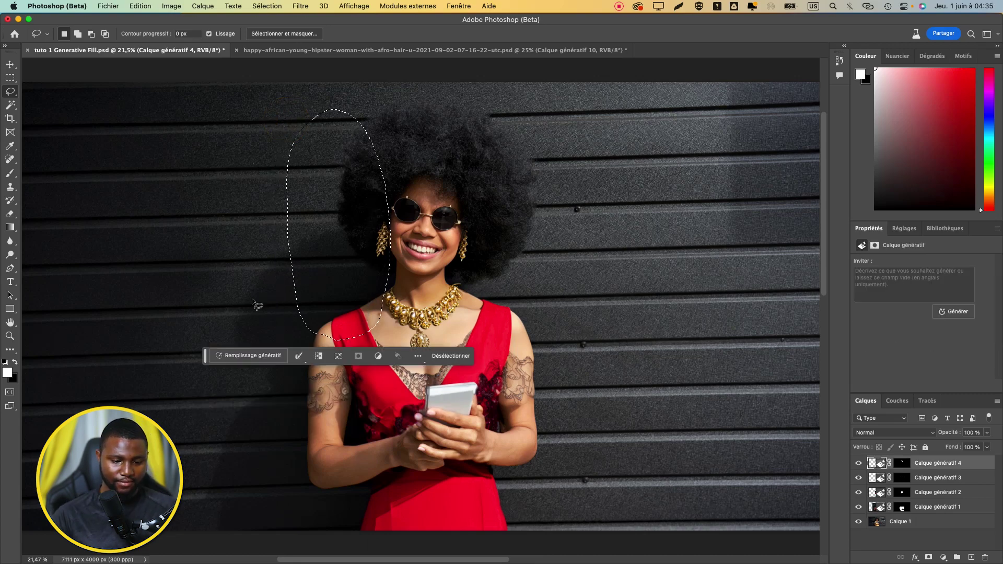
{"action": "left_click", "coordinate": [250, 356]}
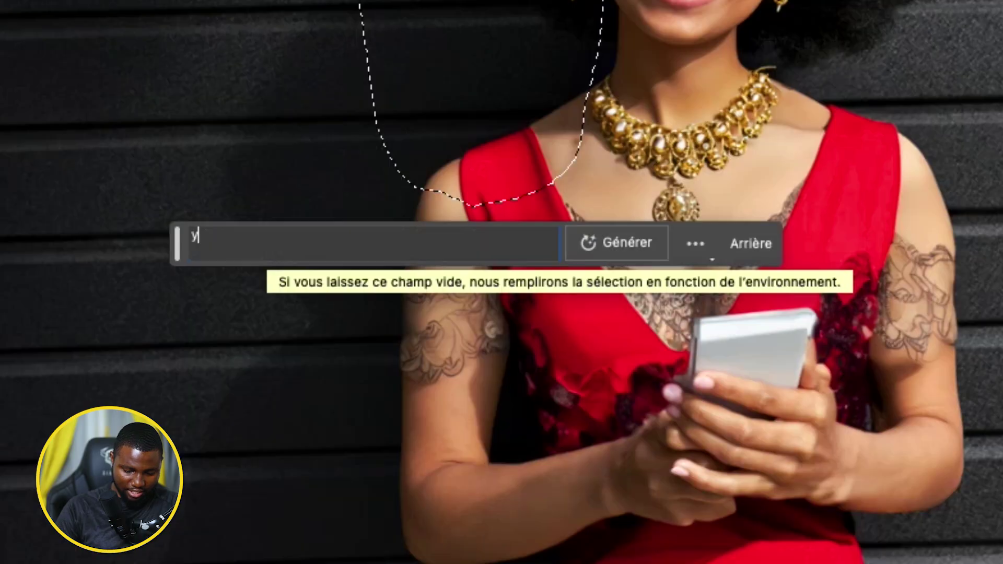
{"action": "type", "text": "yello"}
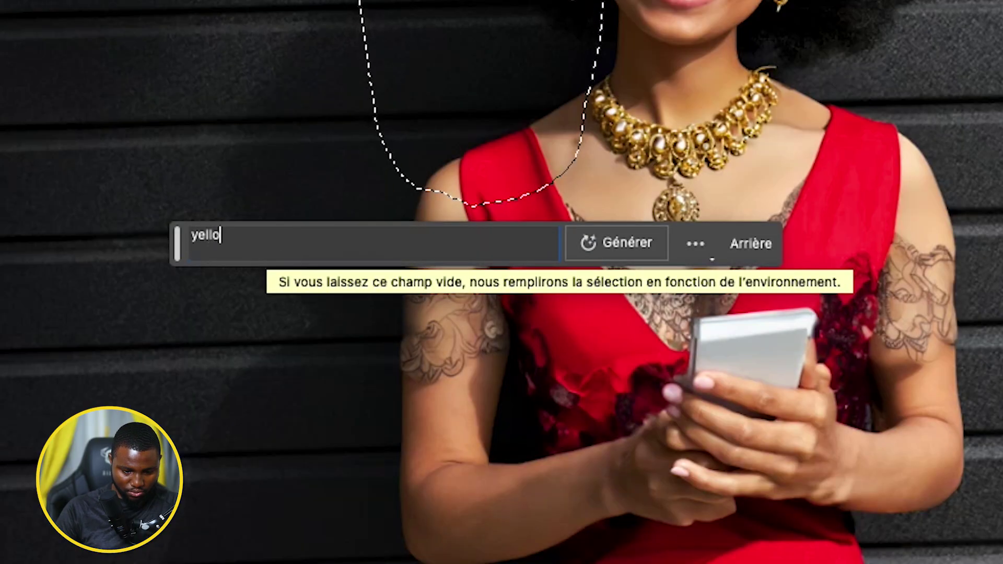
{"action": "type", "text": "w and red "}
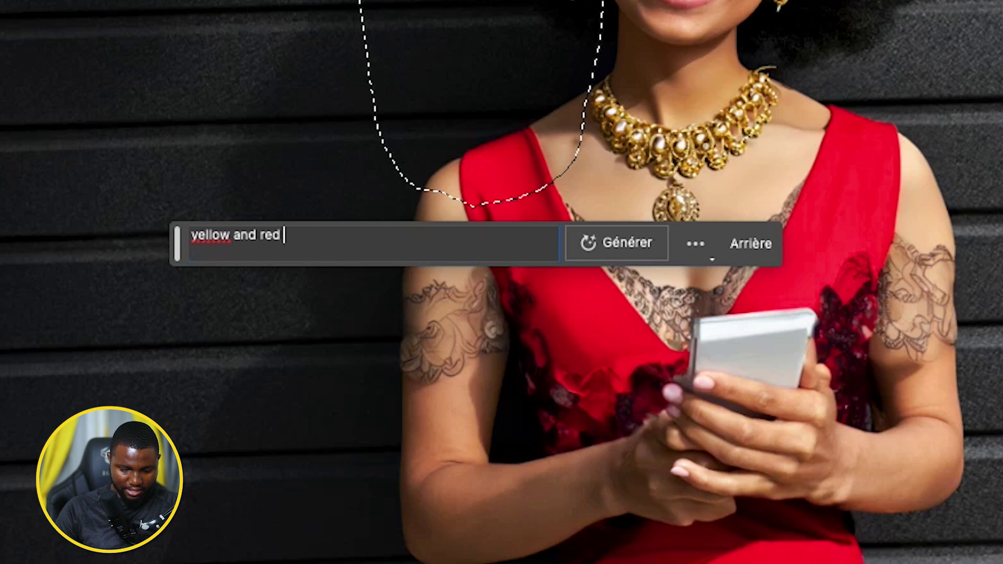
{"action": "type", "text": "parrot on shoulder"}
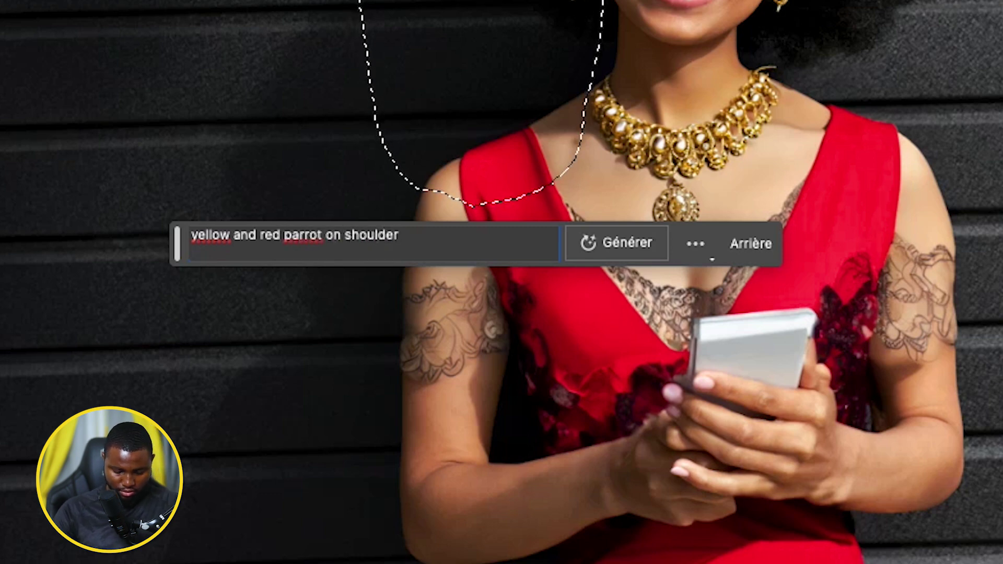
{"action": "type", "text": " with shadow"}
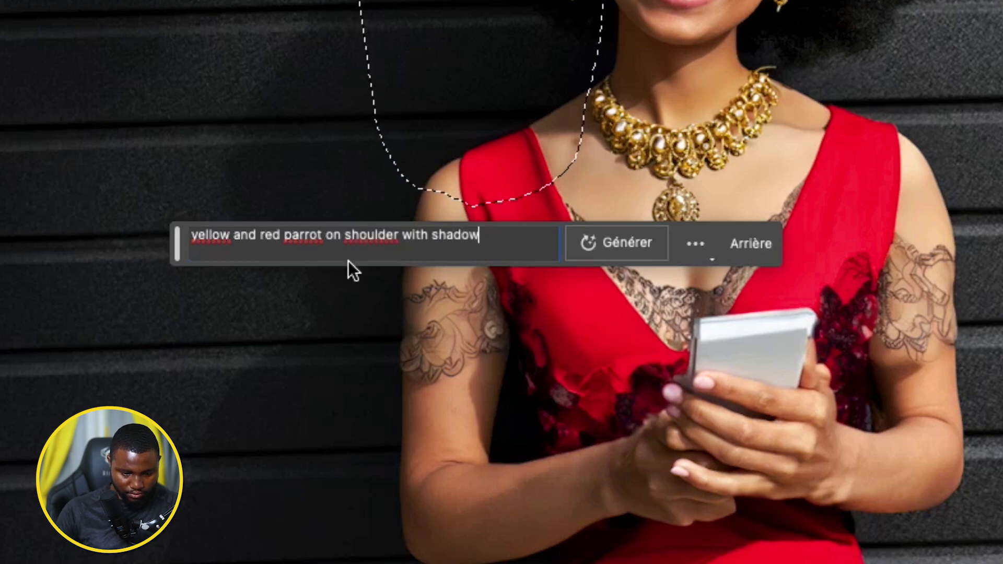
{"action": "left_click", "coordinate": [629, 245]}
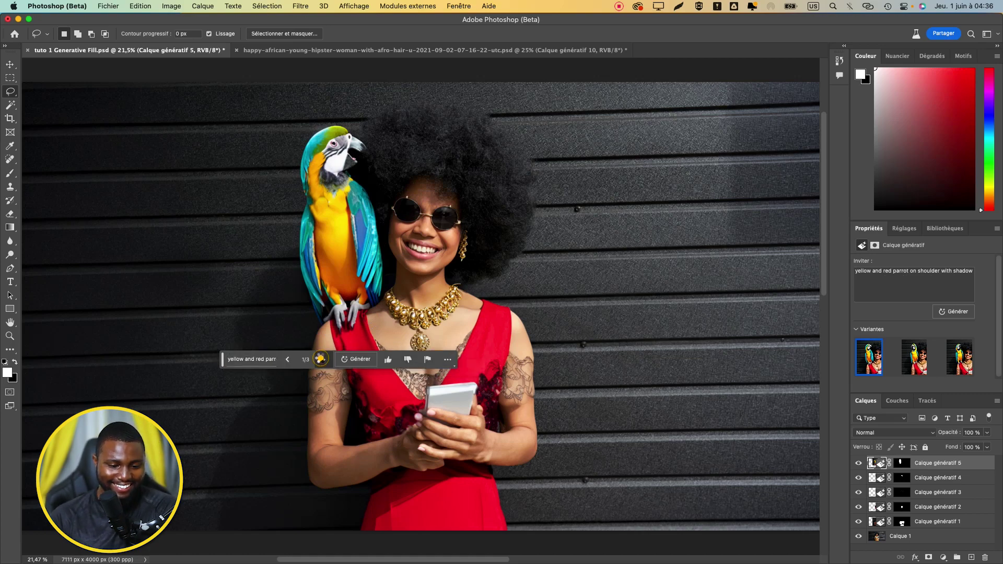
Step: Browse the parrot variations, generate another set from the same prompt, and choose the second variation of the new set
{"action": "left_click", "coordinate": [321, 359]}
{"action": "left_click", "coordinate": [324, 360]}
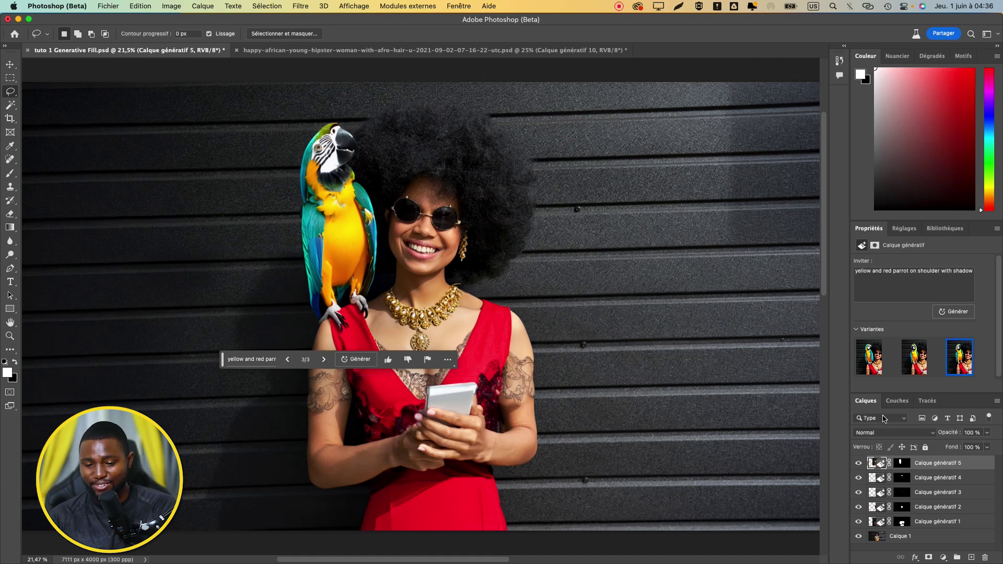
{"action": "mouse_move", "coordinate": [948, 354]}
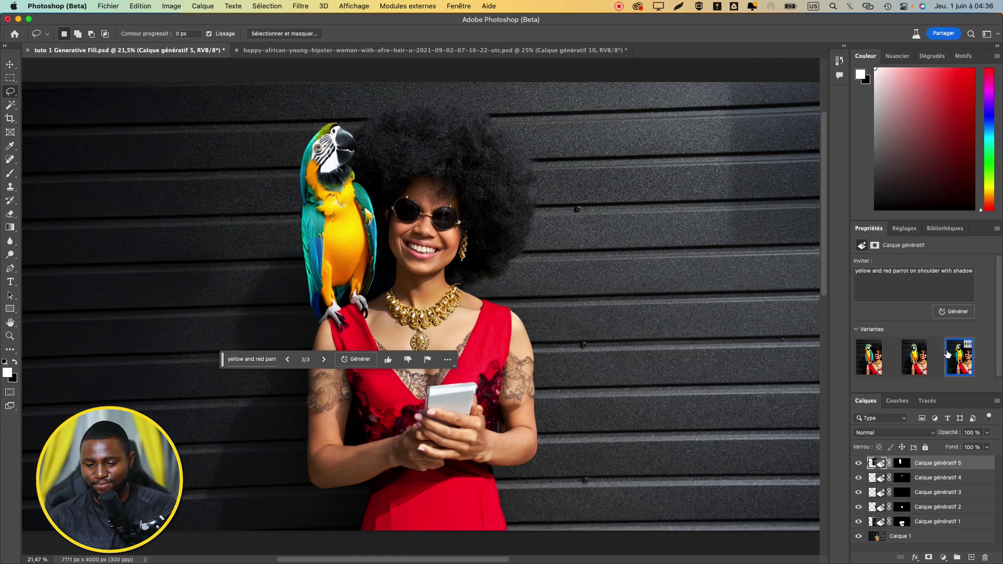
{"action": "left_click", "coordinate": [953, 311]}
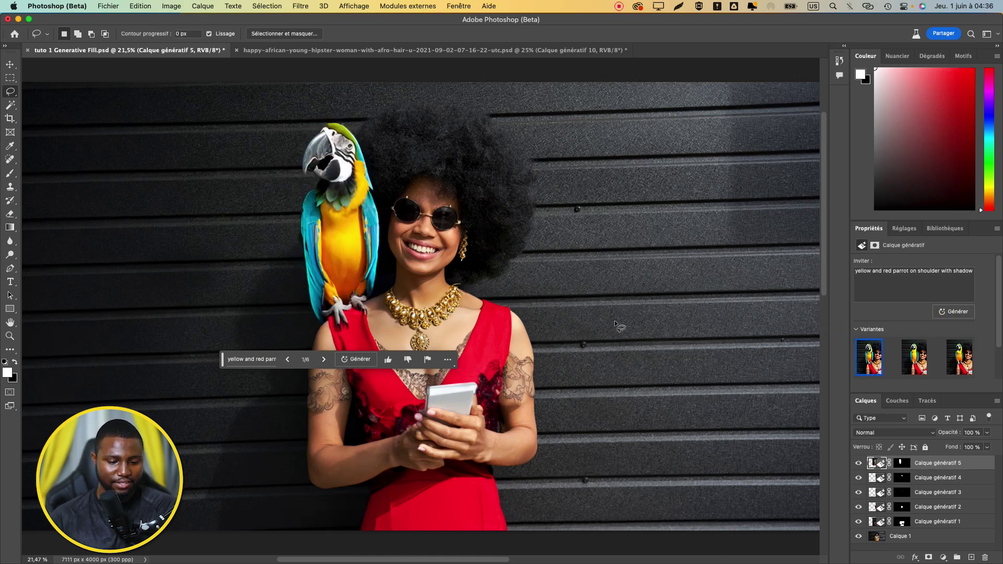
{"action": "left_click", "coordinate": [330, 362]}
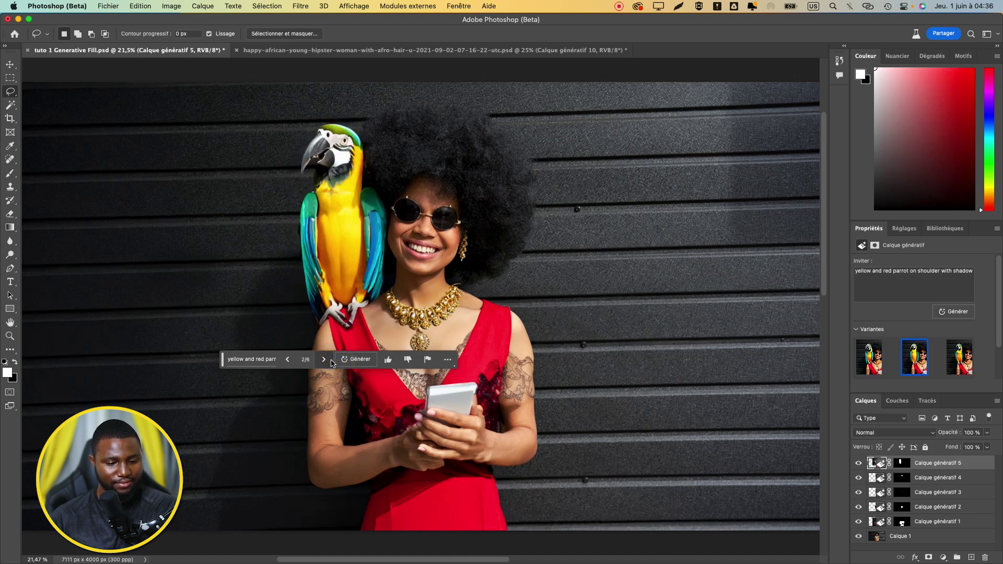
{"action": "left_click", "coordinate": [324, 360]}
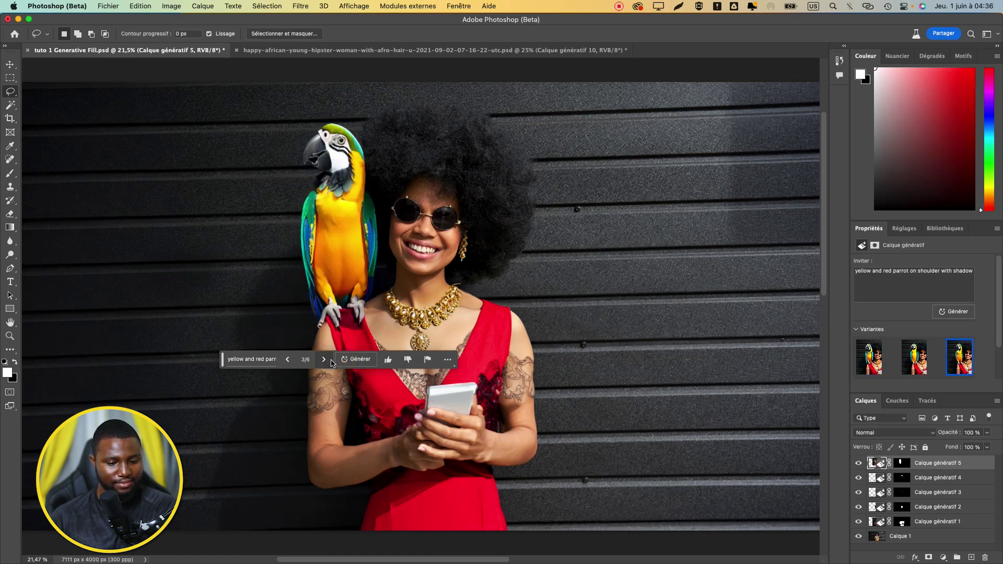
{"action": "left_click", "coordinate": [289, 363]}
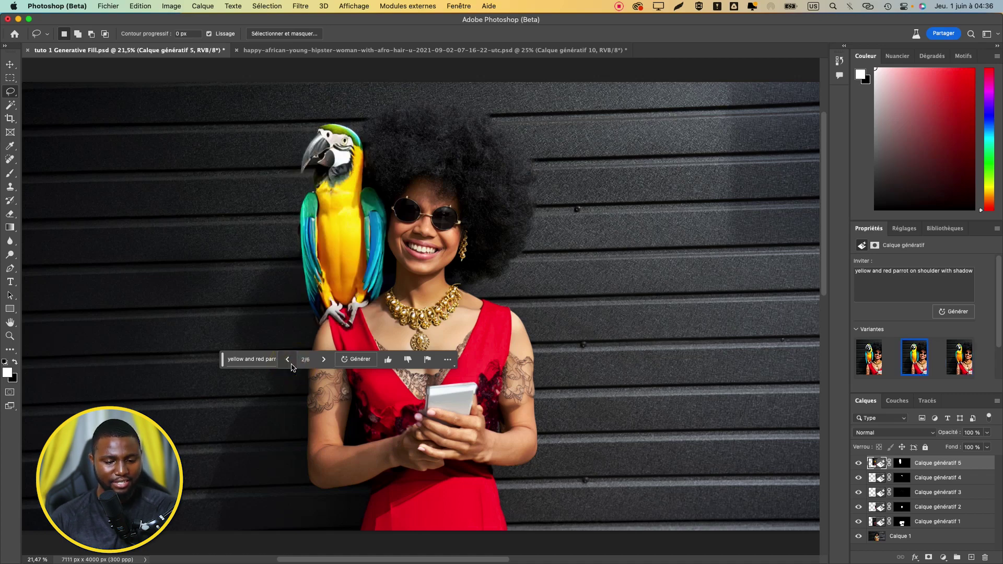
Step: Lasso a rounded selection around the parrot's head and beak, down to the base of its neck
{"action": "key", "text": "super+plus"}
{"action": "key", "text": "super+plus"}
{"action": "key", "text": "super+plus"}
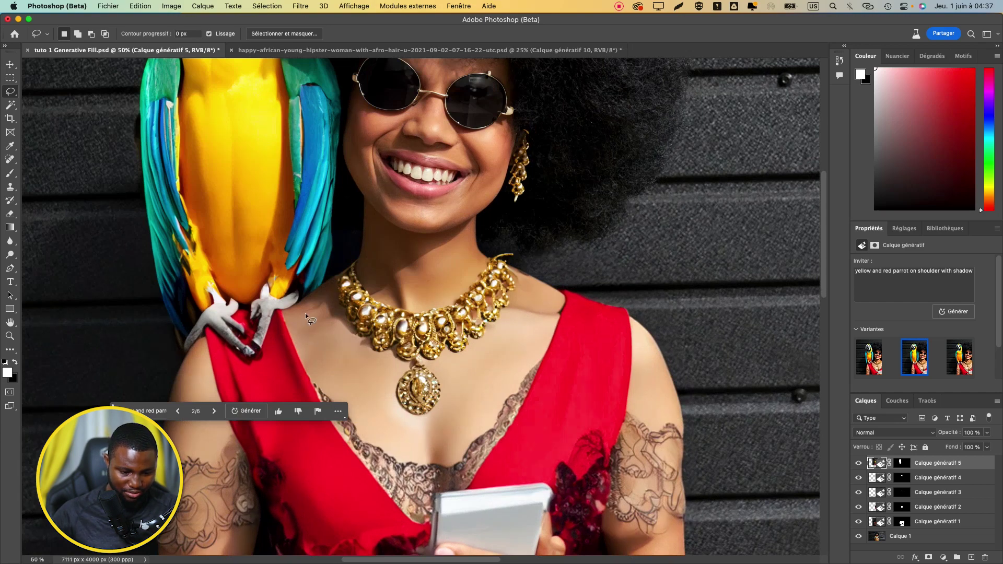
{"action": "left_click_drag", "start_coordinate": [243, 246], "coordinate": [333, 395]}
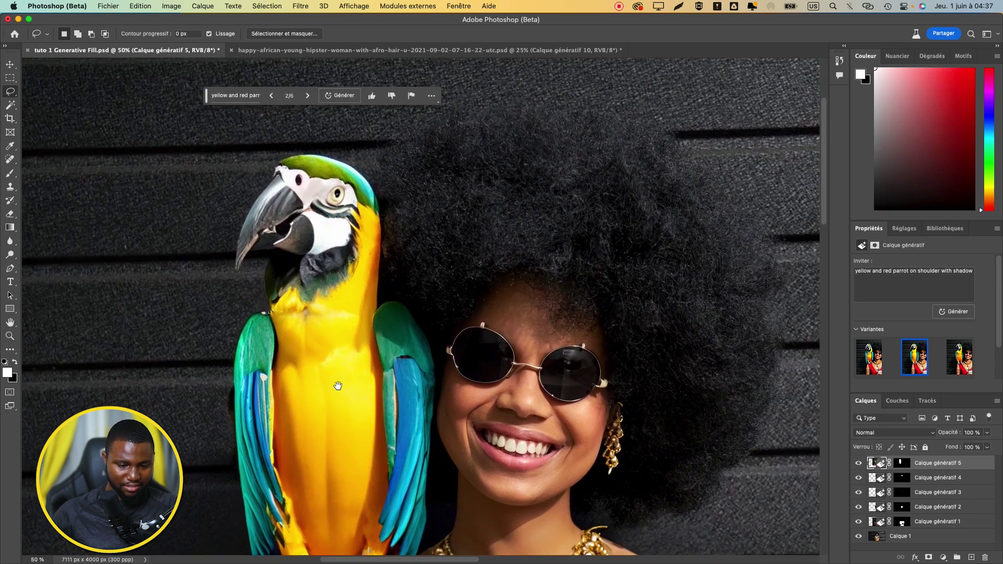
{"action": "mouse_move", "coordinate": [289, 141]}
{"action": "left_mouse_down"}
{"action": "mouse_move", "coordinate": [225, 173]}
{"action": "mouse_move", "coordinate": [199, 230]}
{"action": "mouse_move", "coordinate": [205, 277]}
{"action": "mouse_move", "coordinate": [230, 307]}
{"action": "left_mouse_up"}
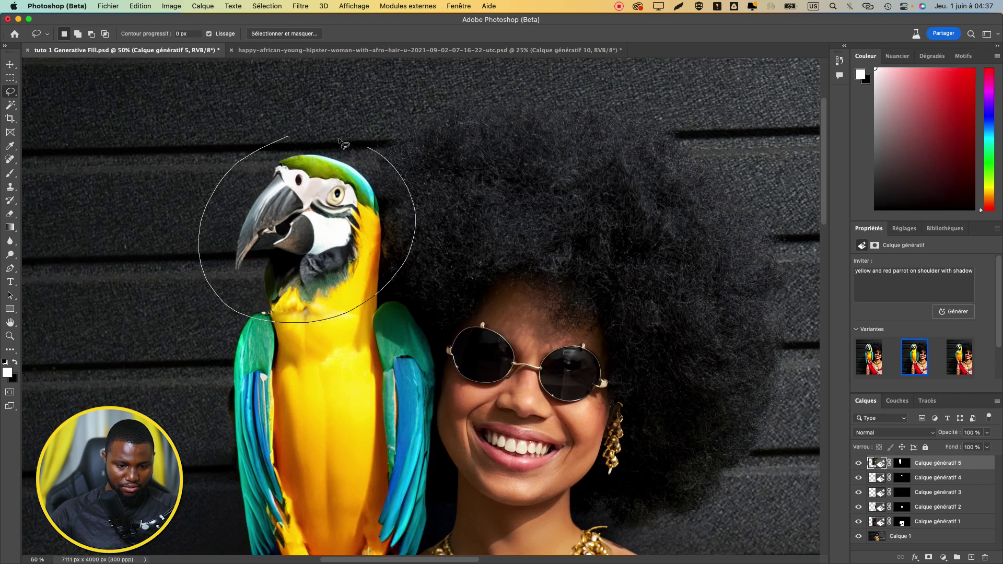
{"action": "left_click_drag", "start_coordinate": [289, 141], "coordinate": [291, 141]}
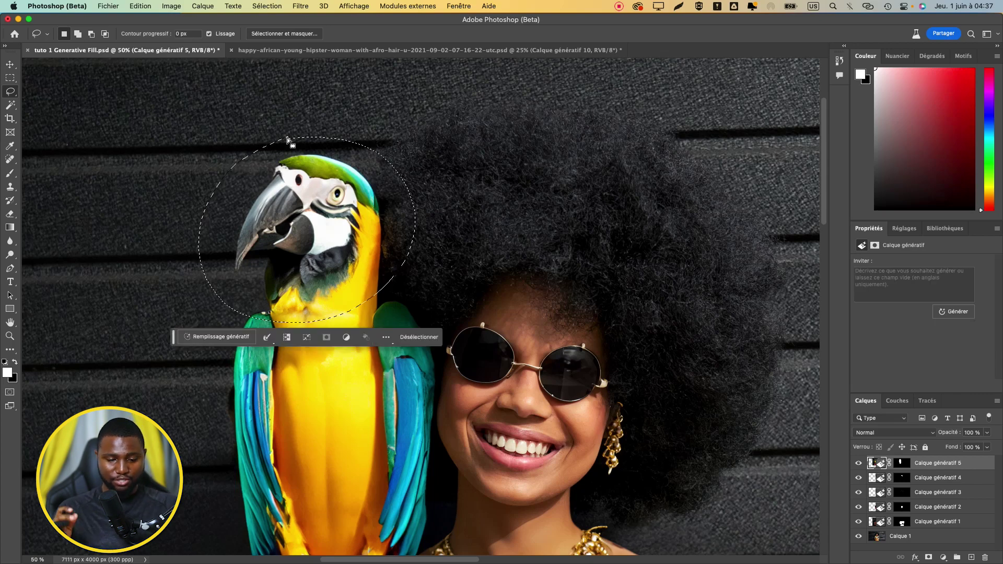
Step: Run Generative Fill on the selection around the parrot's head with the prompt "parrot head"
{"action": "left_click", "coordinate": [218, 339]}
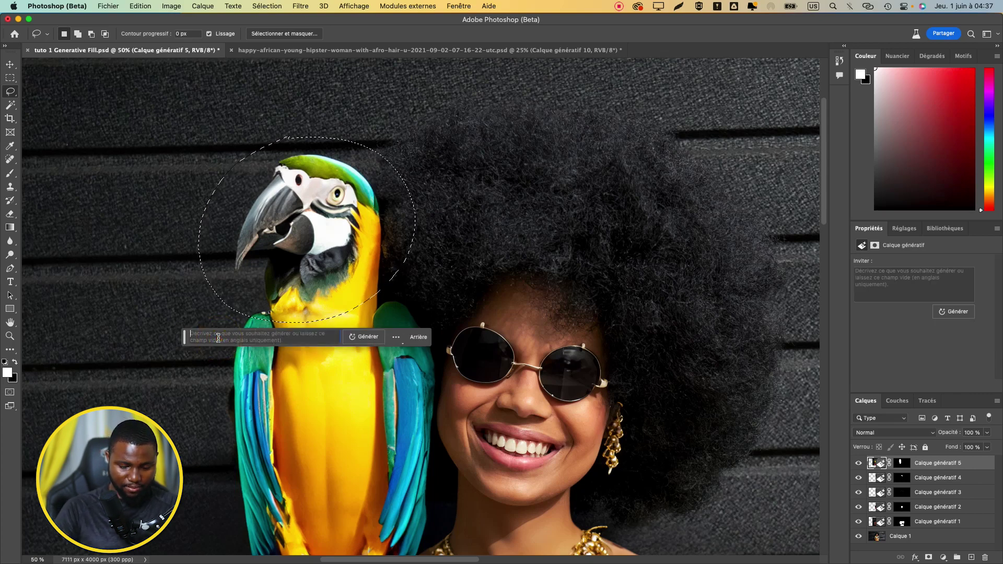
{"action": "type", "text": "par"}
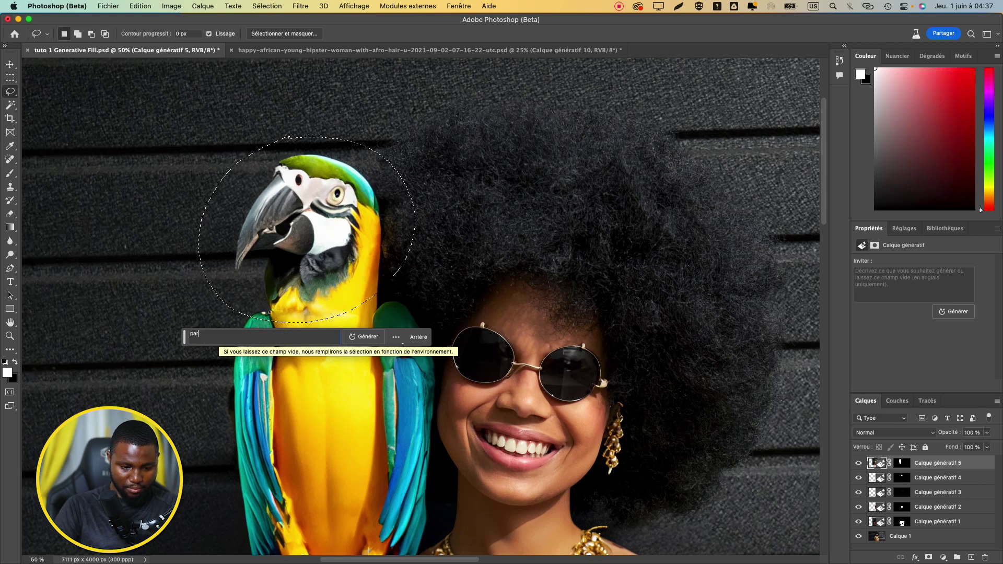
{"action": "type", "text": "rot he"}
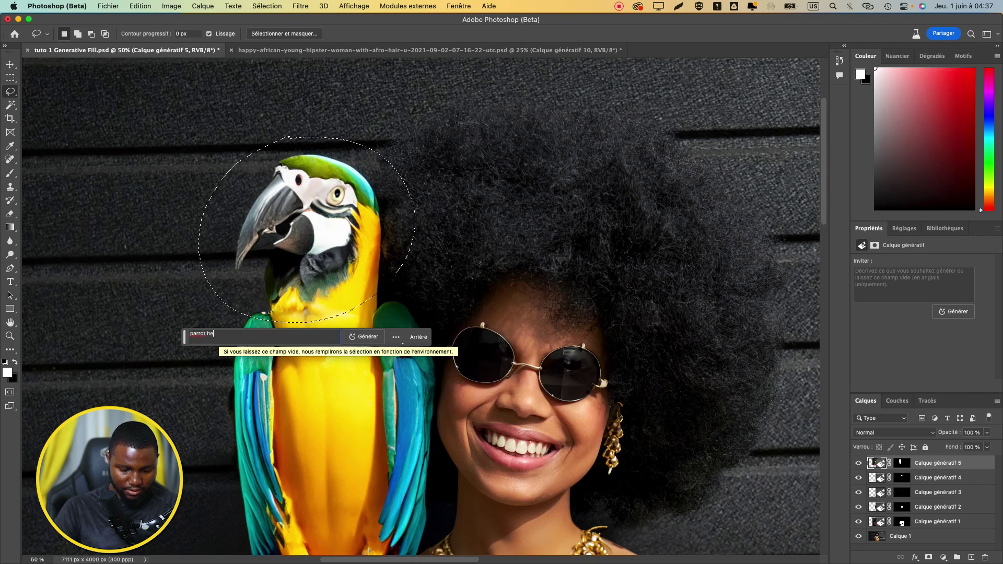
{"action": "type", "text": "ad"}
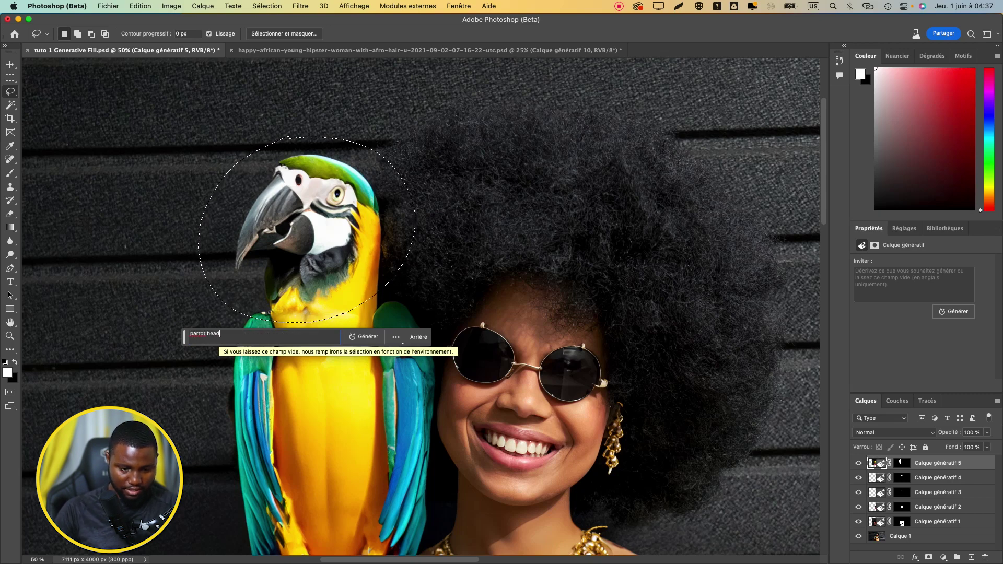
{"action": "left_click", "coordinate": [360, 337]}
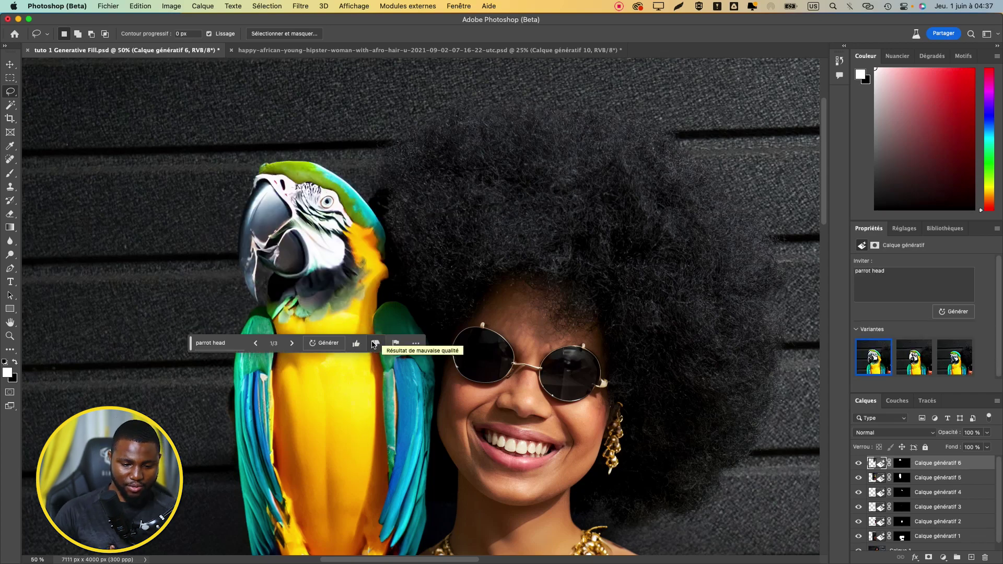
Step: Browse the parrot head variations, regenerate the head with the prompt "happy parrot head", and keep the third variation
{"action": "left_click", "coordinate": [292, 345]}
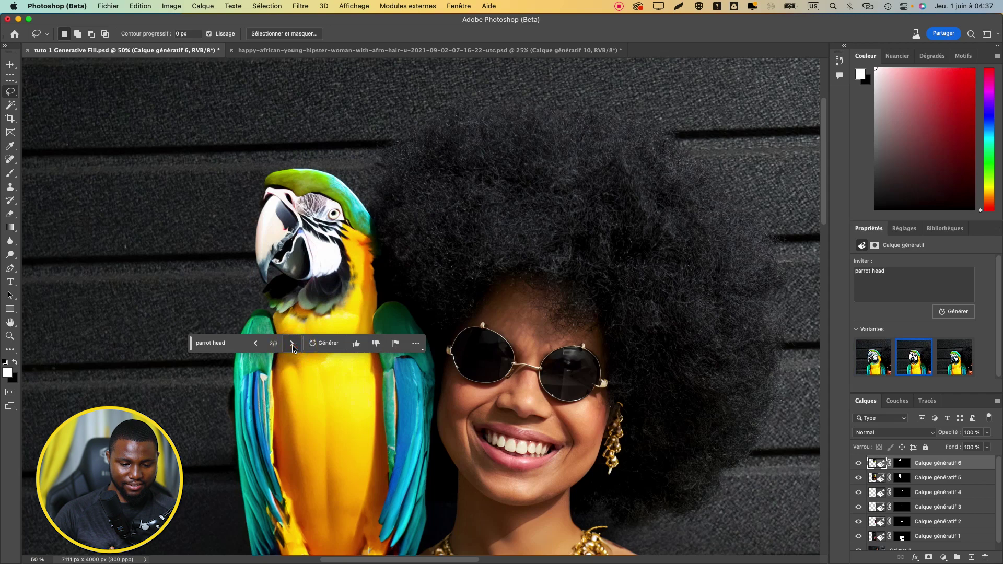
{"action": "left_click", "coordinate": [293, 346]}
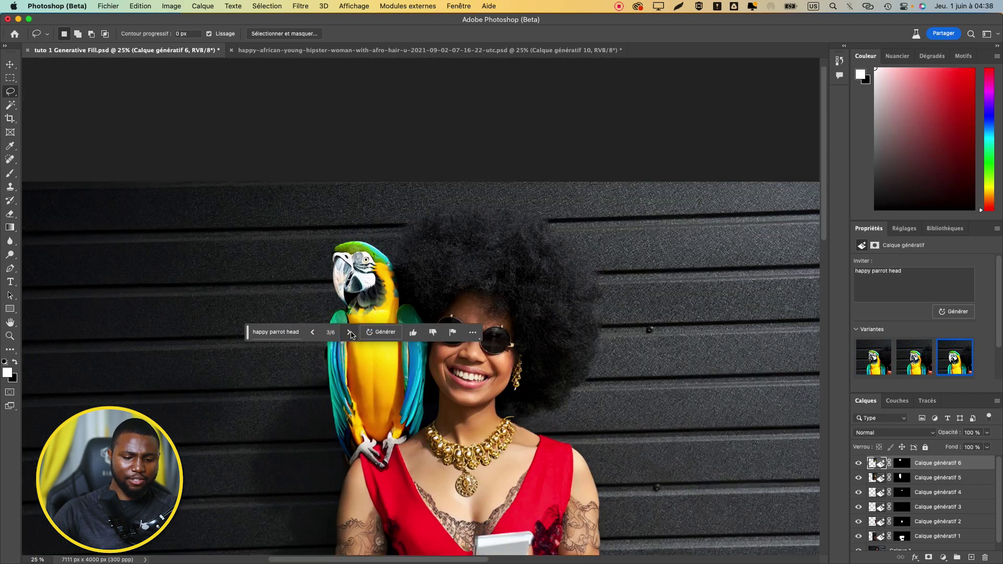
{"action": "key", "text": "super+minus"}
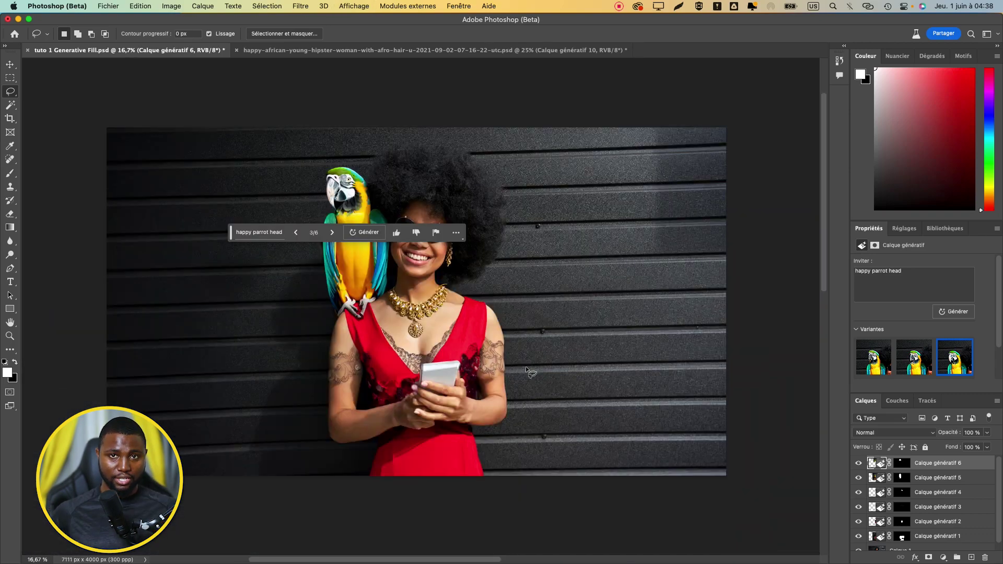
Step: Crop the portrait to a 4:5 (8:10) ratio around the woman, extending the frame well below the photo's lower edge
{"action": "key", "text": "c"}
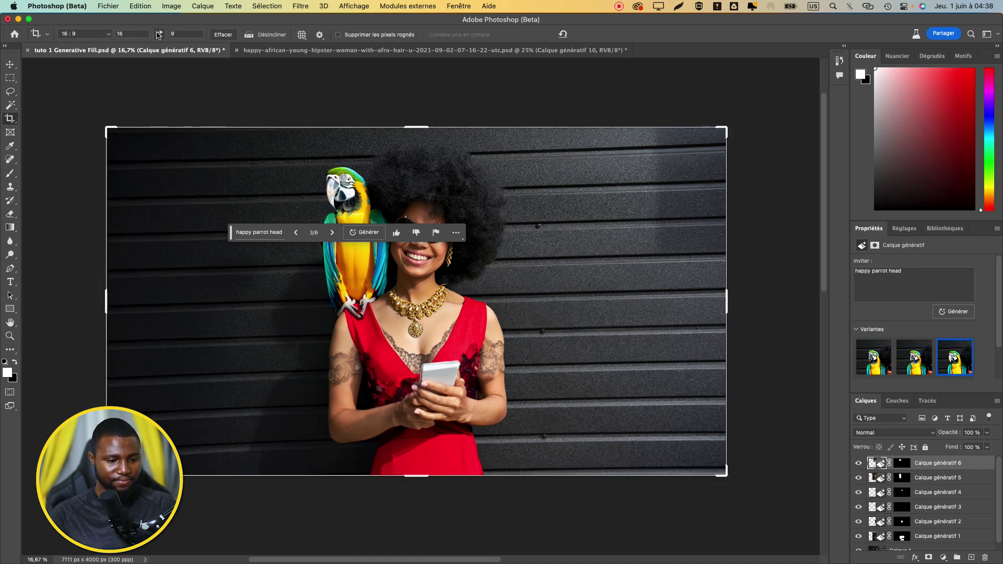
{"action": "left_click", "coordinate": [108, 34]}
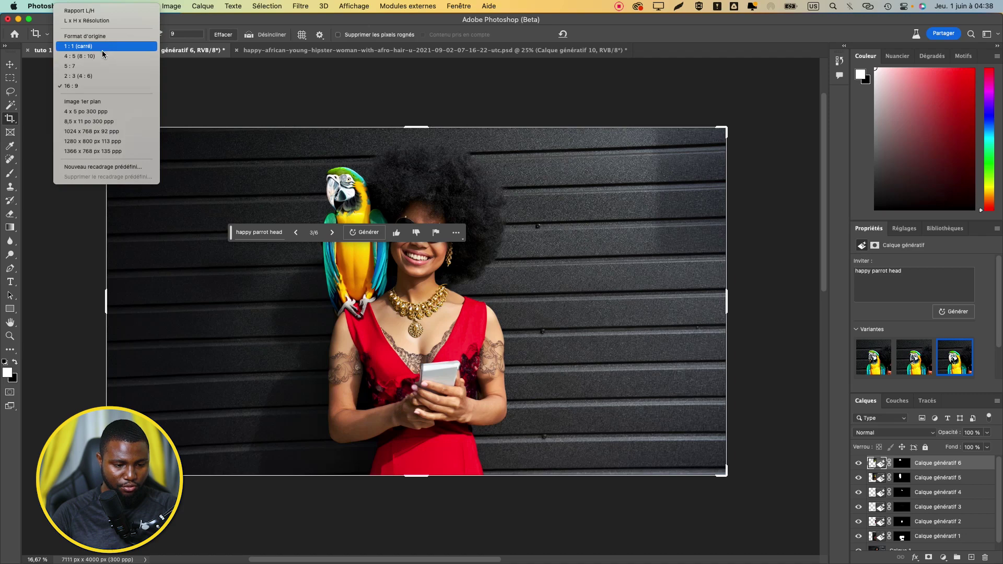
{"action": "left_click", "coordinate": [102, 56]}
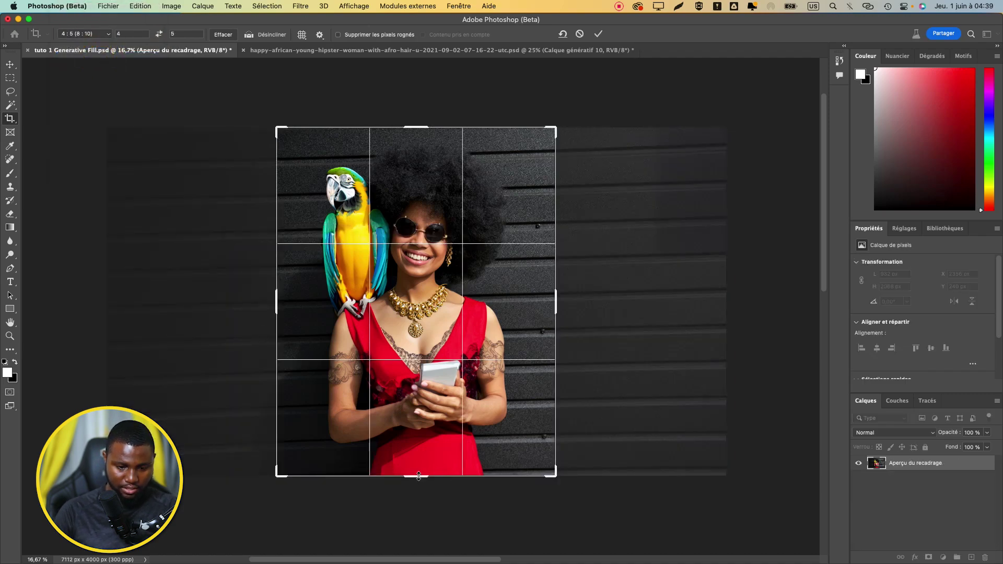
{"action": "left_click_drag", "start_coordinate": [418, 476], "coordinate": [415, 544]}
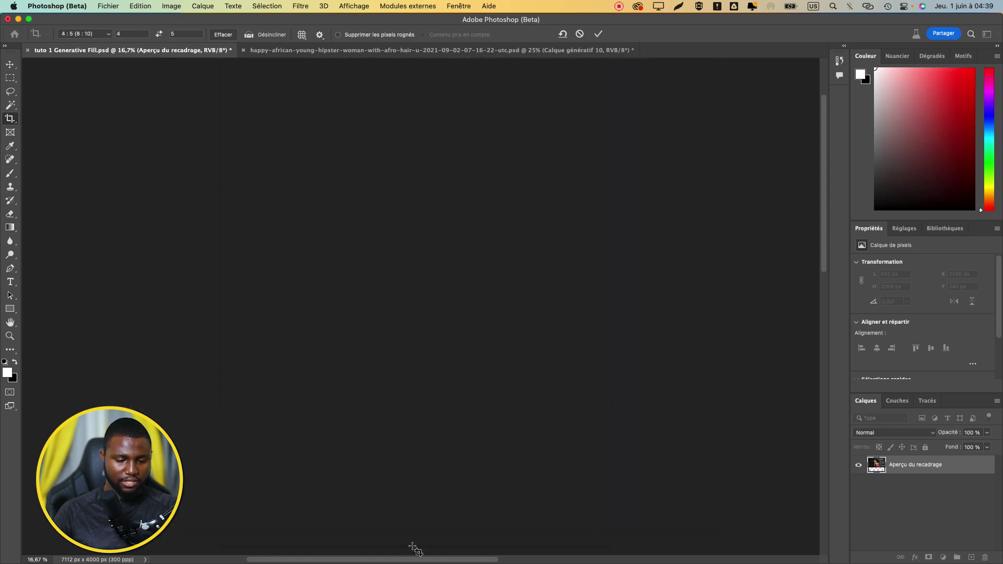
Step: Select the empty strip below the photo, slightly overlapping the image, and run Generative Fill with no prompt
{"action": "left_click", "coordinate": [12, 79]}
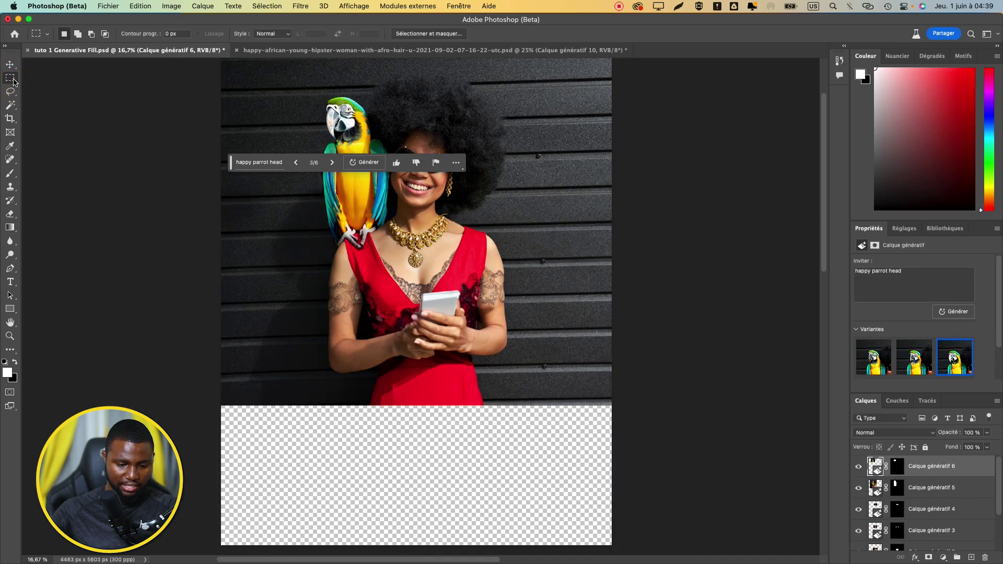
{"action": "left_click_drag", "start_coordinate": [212, 402], "coordinate": [616, 549]}
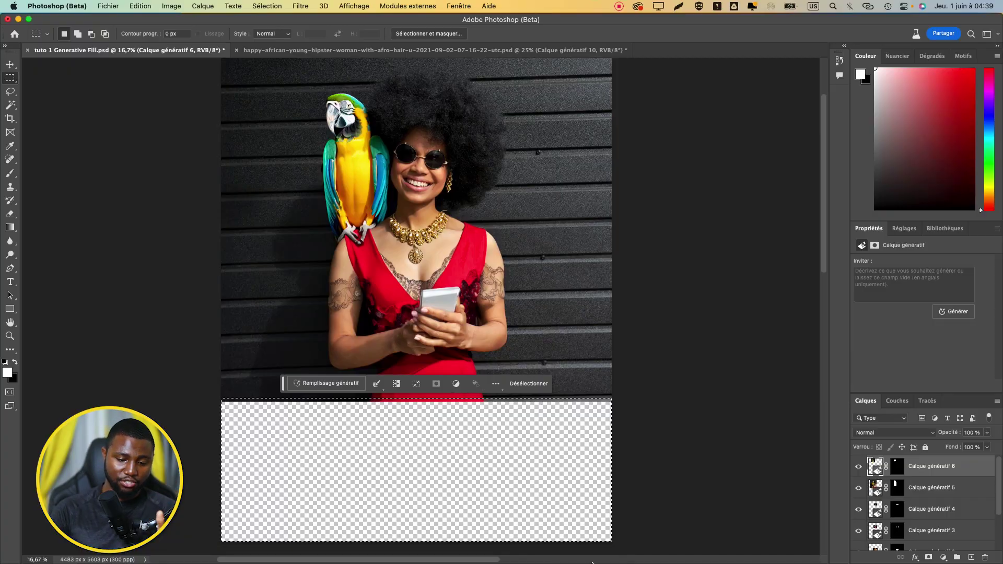
{"action": "left_click", "coordinate": [340, 385]}
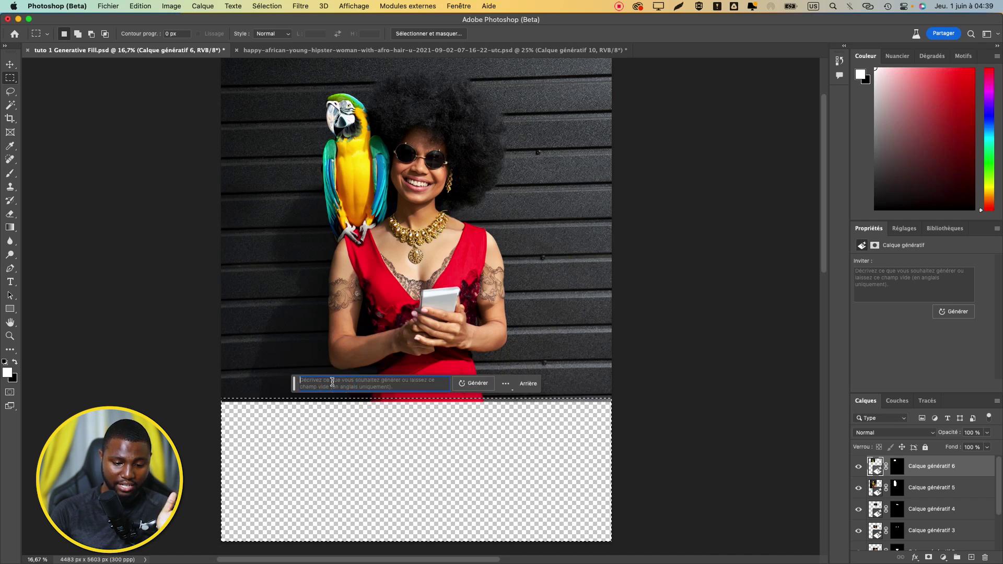
{"action": "left_click", "coordinate": [475, 384]}
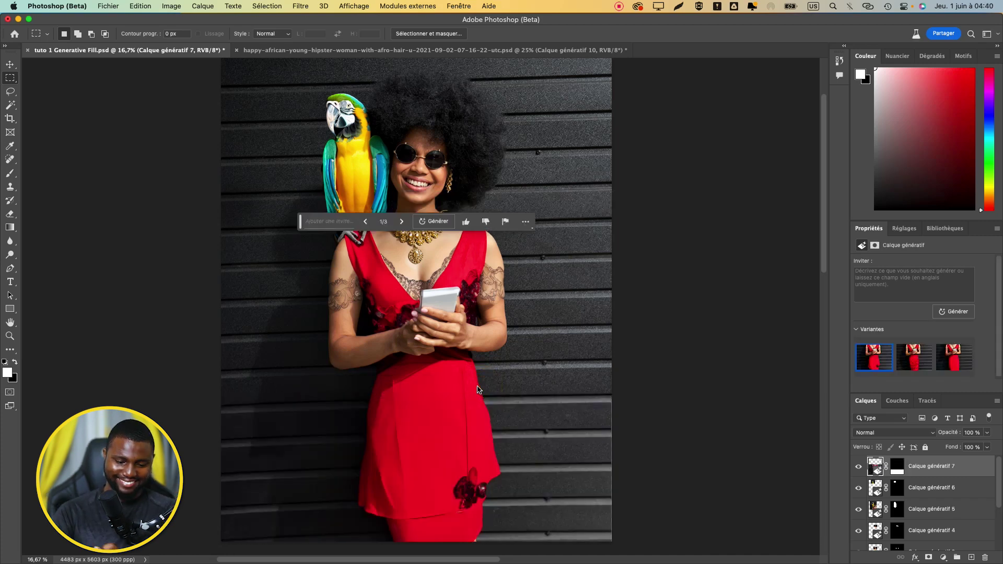
Step: Browse the dress extension variations, generate another set without a prompt, and keep the first variation of the new set
{"action": "left_click", "coordinate": [403, 222]}
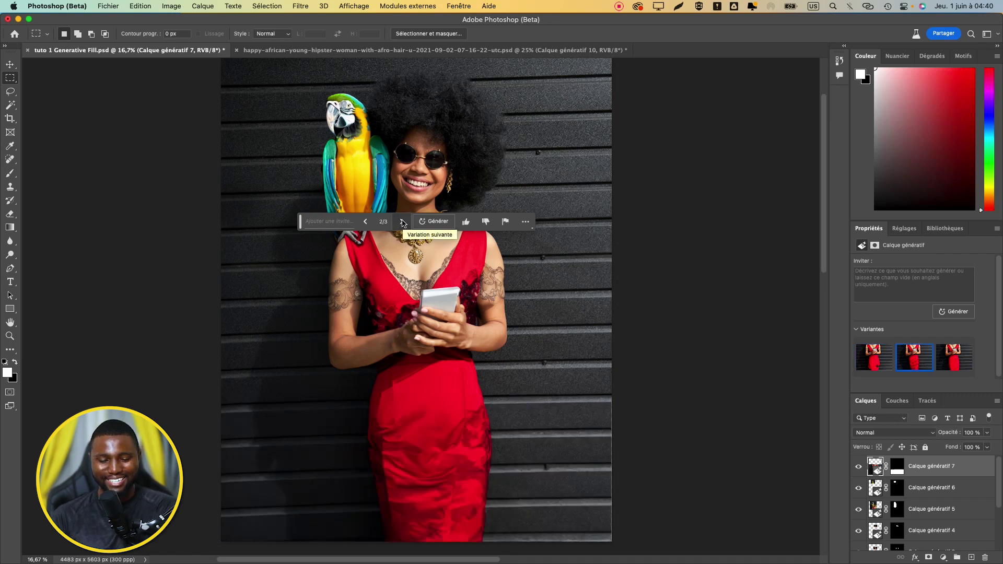
{"action": "left_click", "coordinate": [402, 222]}
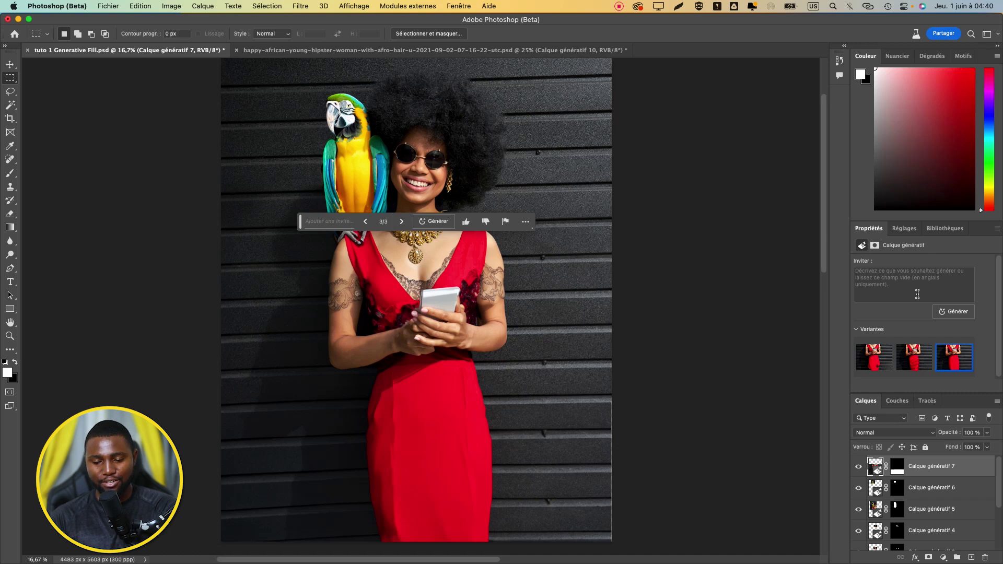
{"action": "left_click", "coordinate": [952, 312]}
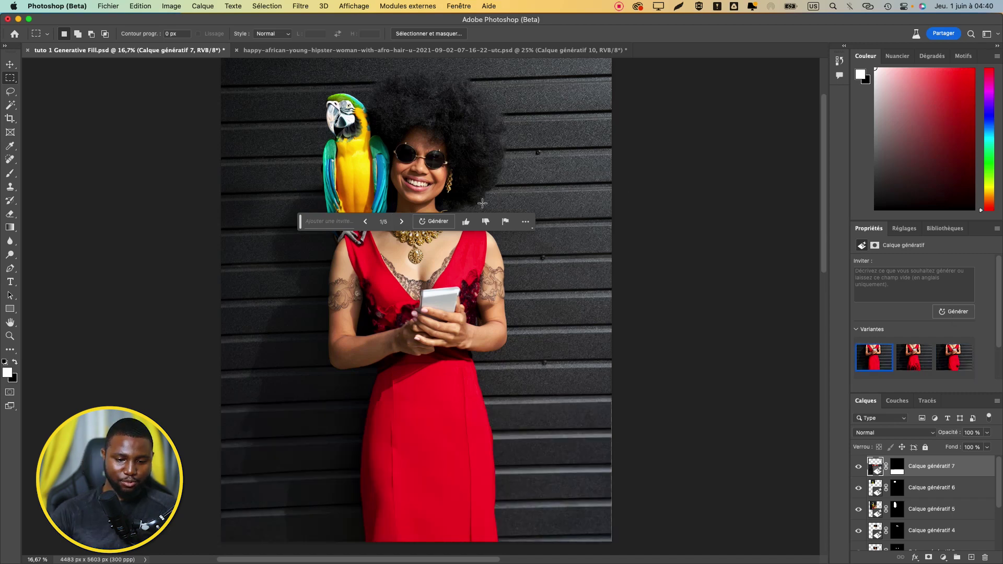
{"action": "left_click", "coordinate": [401, 222]}
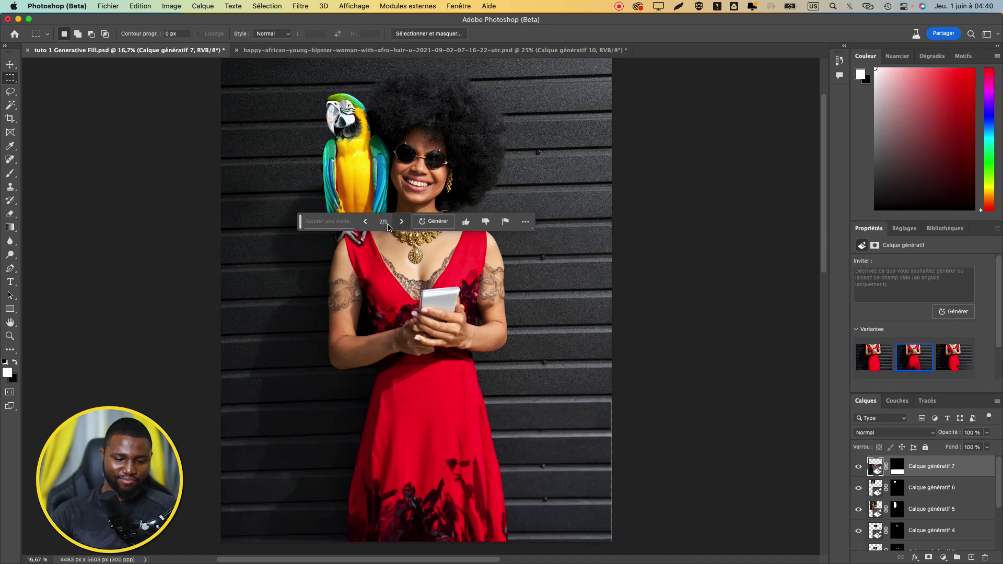
{"action": "left_click", "coordinate": [401, 221]}
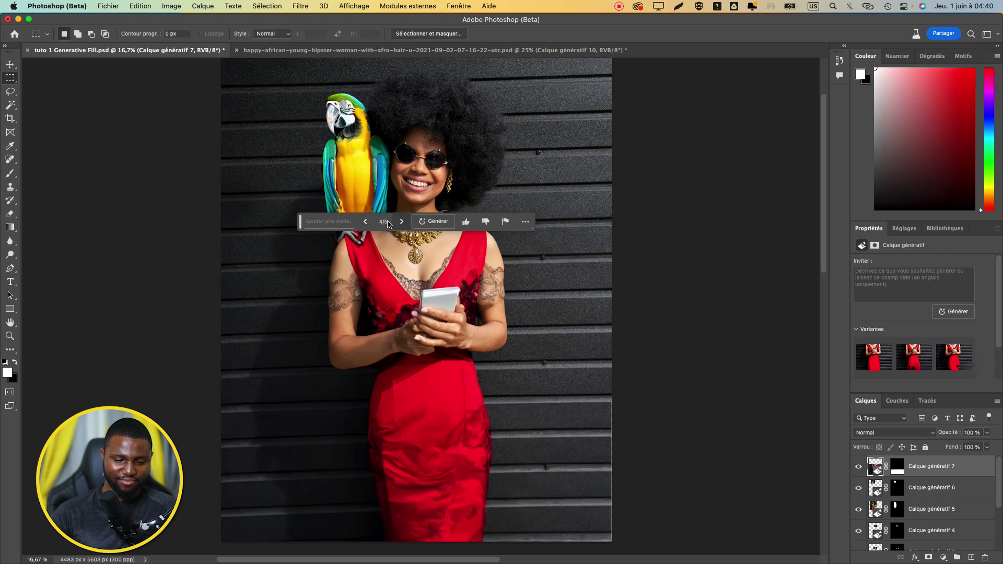
{"action": "left_click", "coordinate": [366, 221]}
{"action": "left_click", "coordinate": [365, 222]}
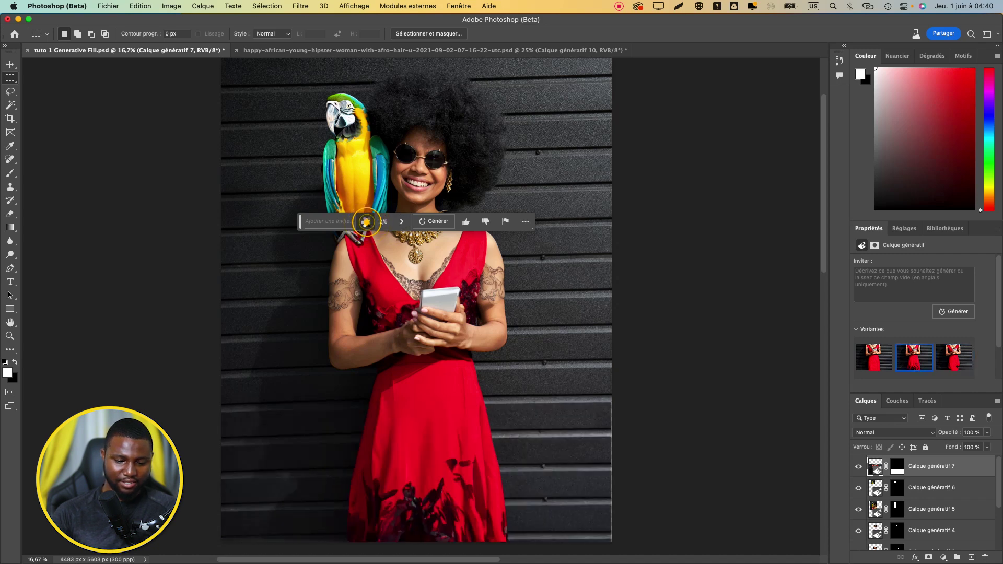
{"action": "left_click", "coordinate": [366, 221]}
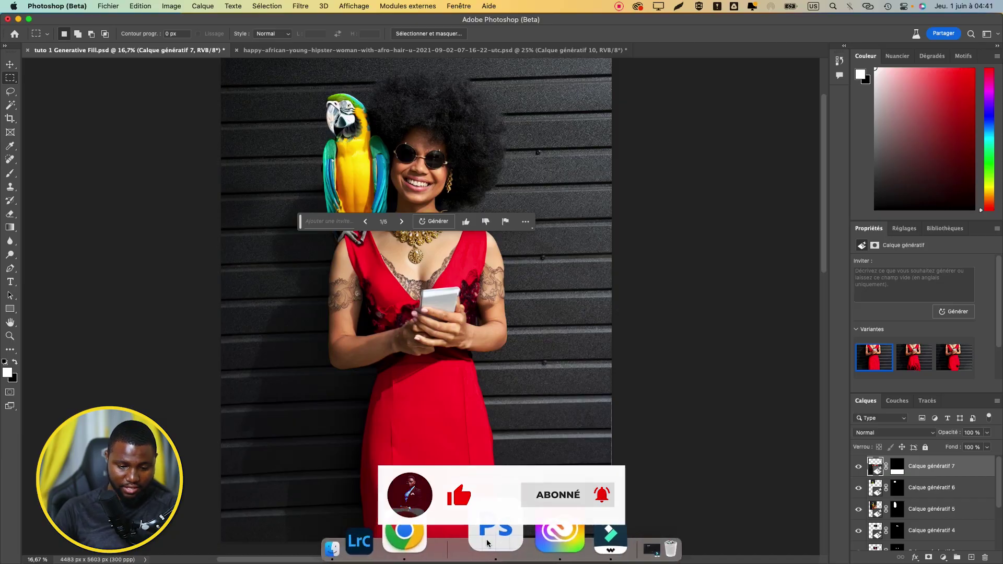
Step: Translate "sac de voyage vert et rose" from French to English in DeepL, copy the main translation, and return to Photoshop
{"action": "left_click", "coordinate": [474, 526]}
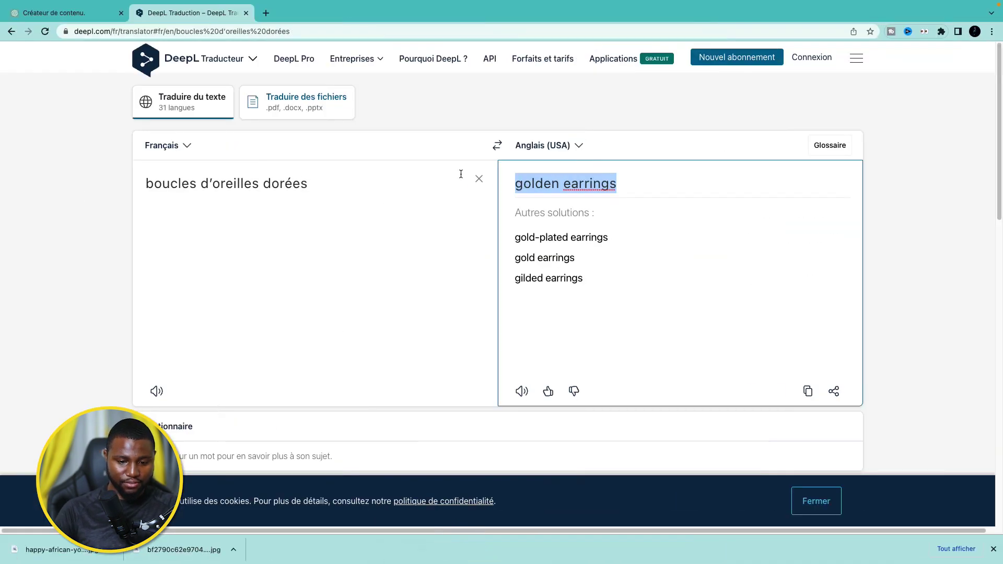
{"action": "left_click", "coordinate": [479, 178]}
{"action": "type", "text": "sac d "}
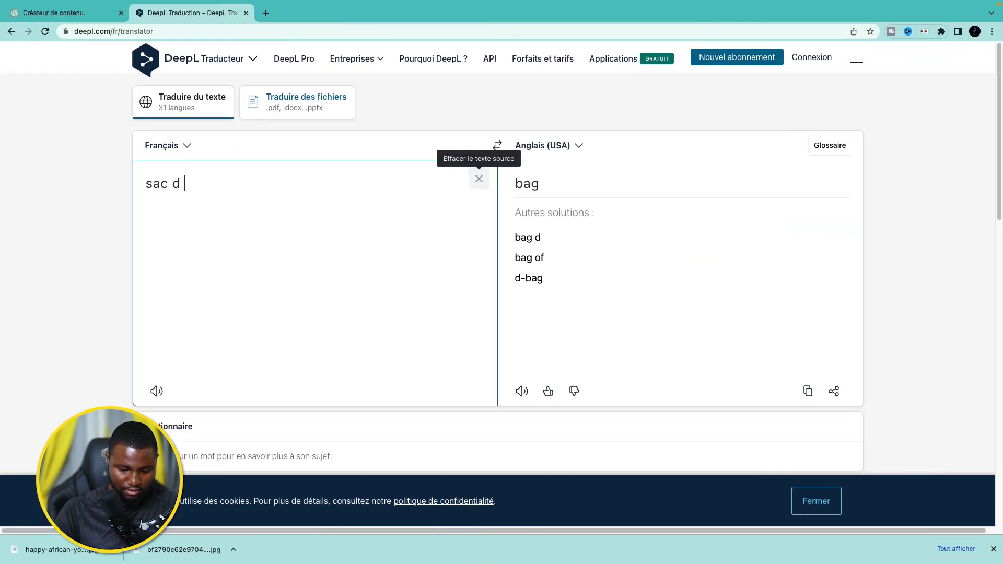
{"action": "type", "text": "e voyafe"}
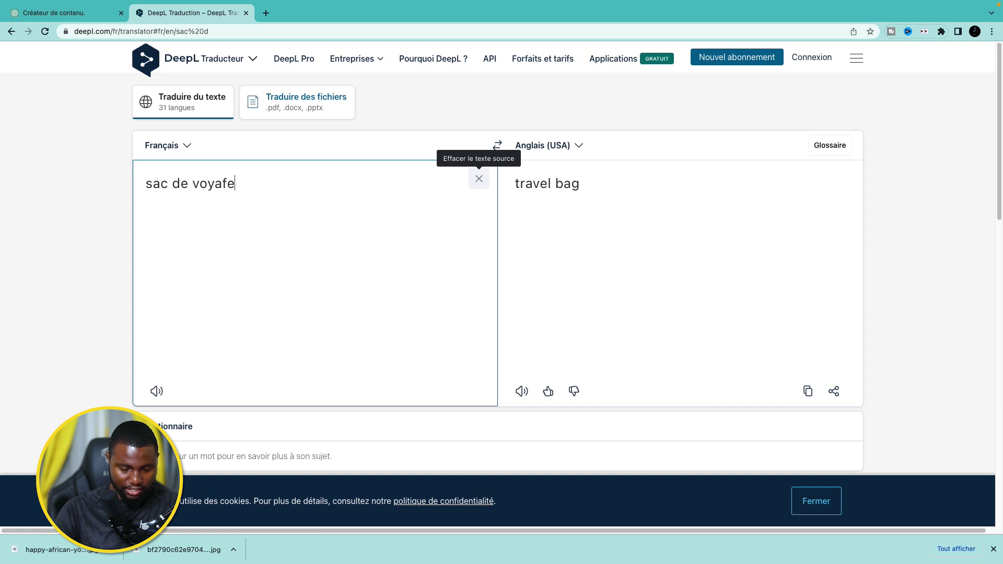
{"action": "key", "text": "BackSpace"}
{"action": "key", "text": "BackSpace"}
{"action": "type", "text": "ge "}
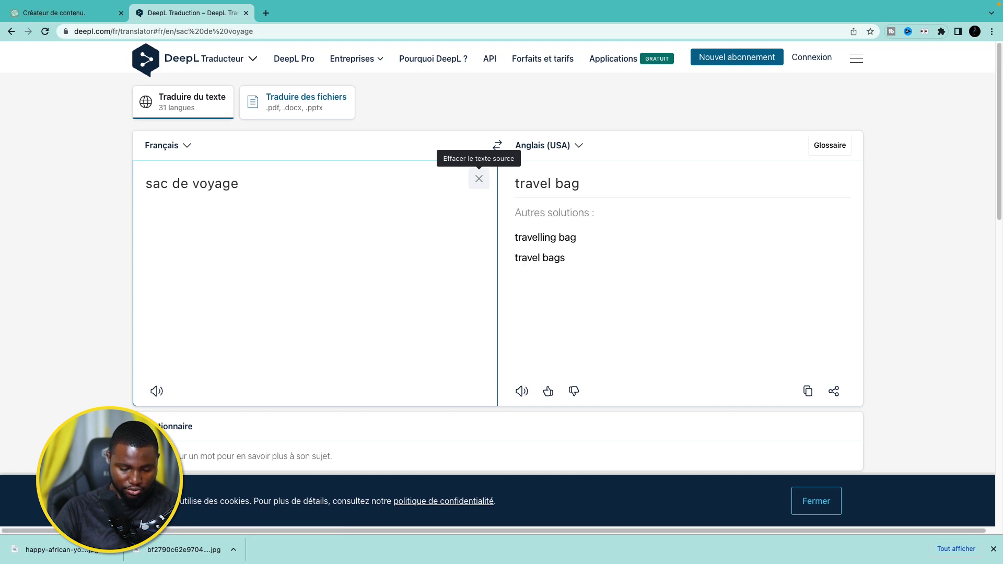
{"action": "type", "text": "vert et"}
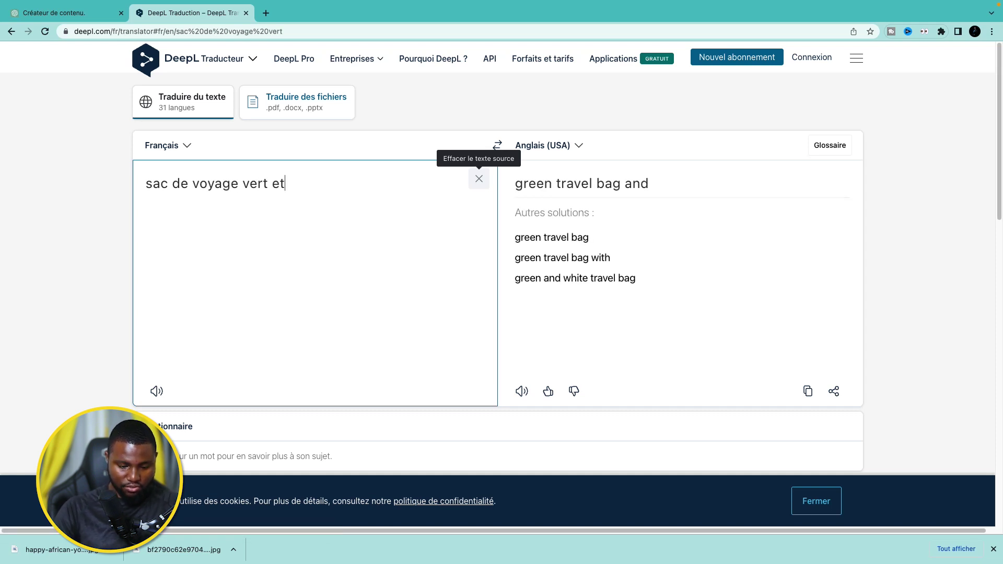
{"action": "type", "text": " rose"}
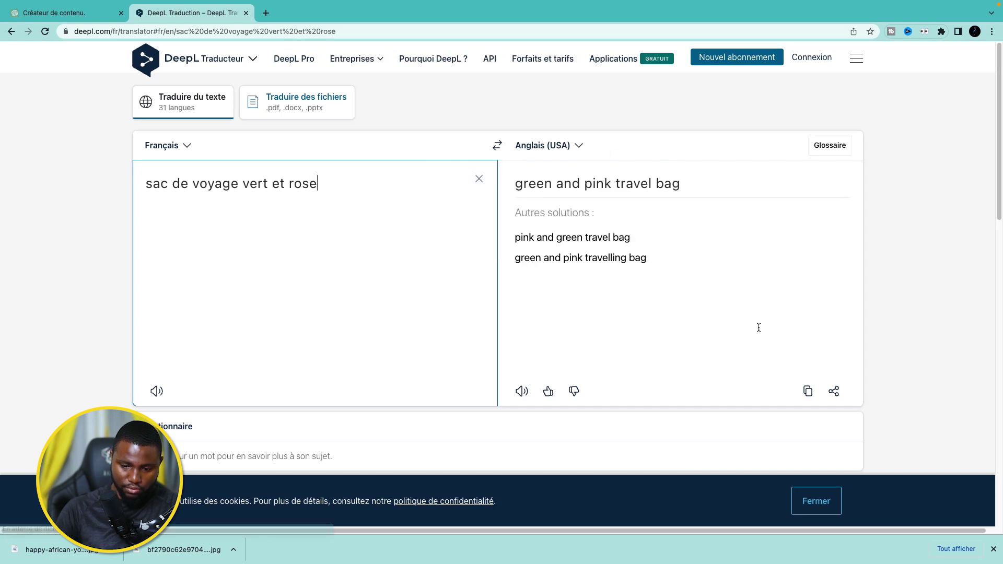
{"action": "left_click_drag", "start_coordinate": [682, 185], "coordinate": [524, 182]}
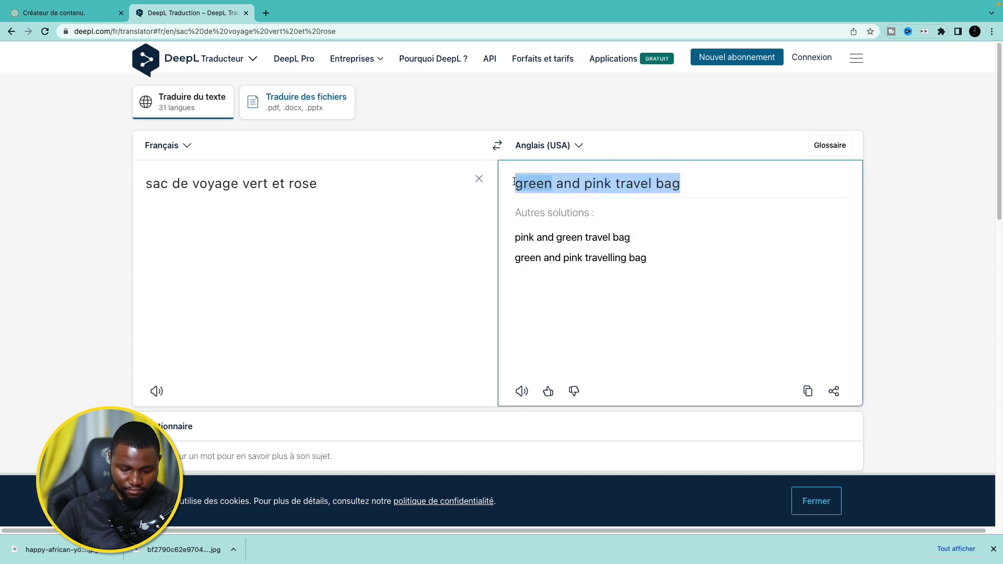
{"action": "left_click", "coordinate": [488, 537]}
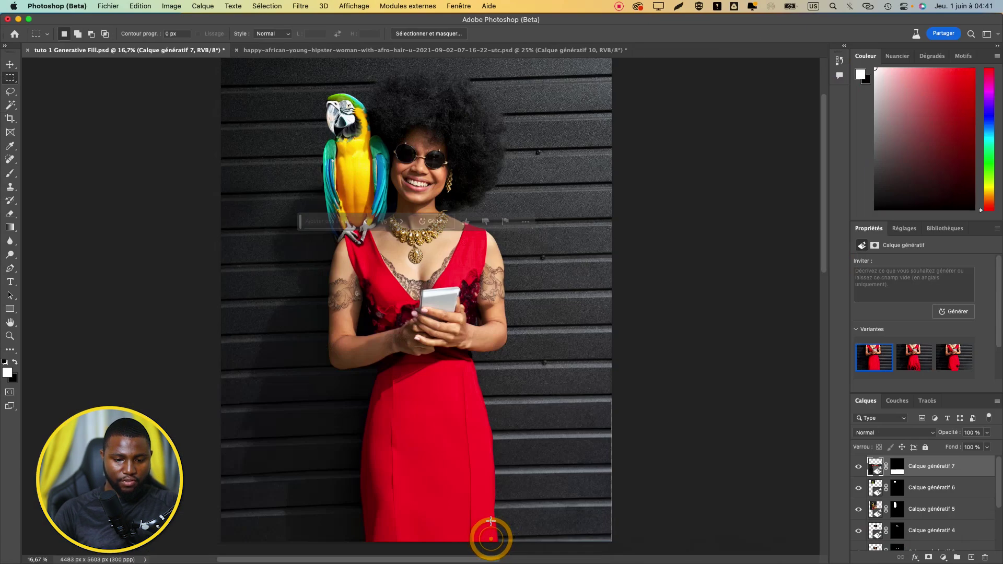
Step: Lasso the area beside the woman's skirt down to the ground and run Generative Fill with the prompt "green and pink travel bag"
{"action": "key", "text": "l"}
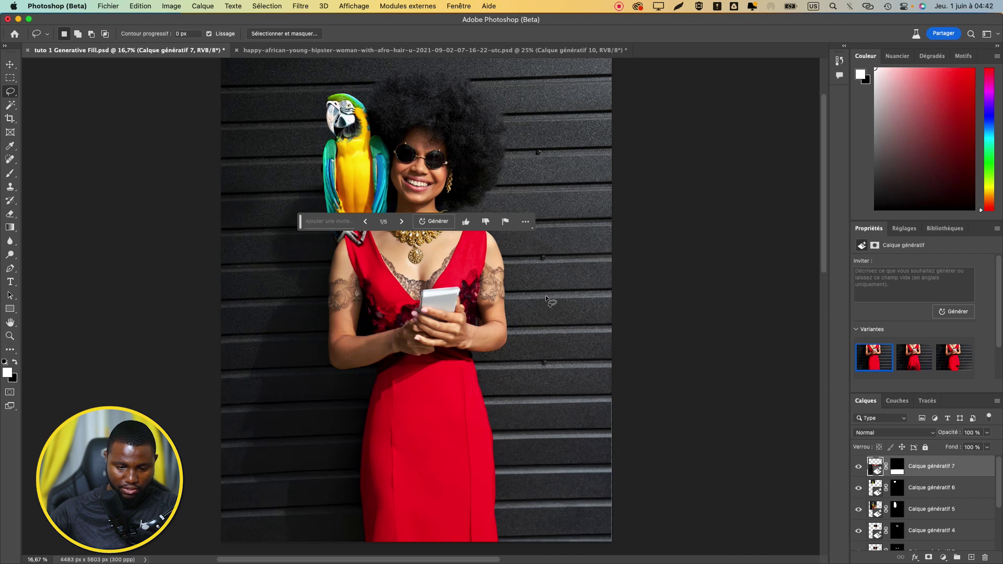
{"action": "mouse_move", "coordinate": [563, 313]}
{"action": "left_mouse_down"}
{"action": "mouse_move", "coordinate": [522, 327]}
{"action": "mouse_move", "coordinate": [481, 367]}
{"action": "mouse_move", "coordinate": [466, 417]}
{"action": "left_mouse_up"}
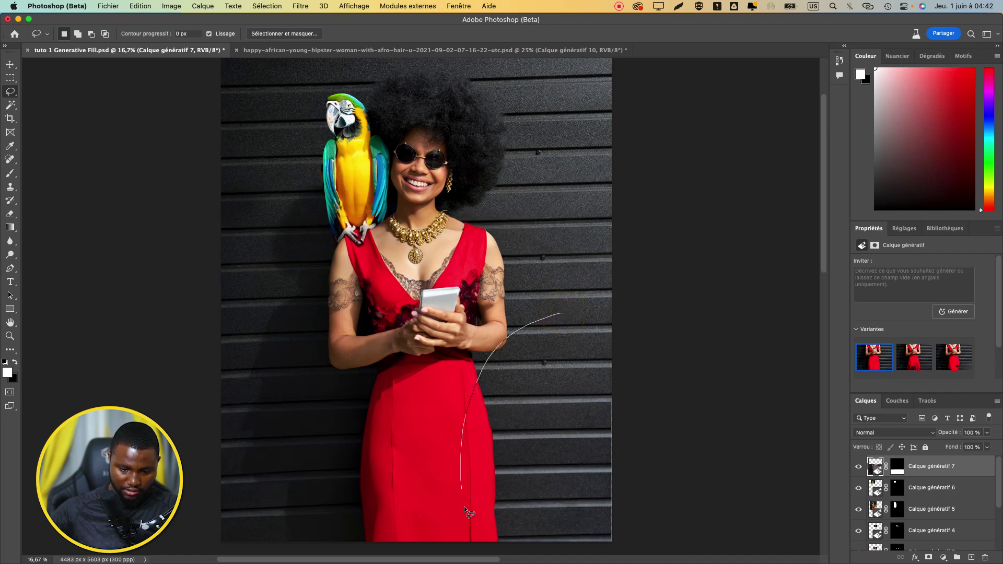
{"action": "mouse_move", "coordinate": [559, 553]}
{"action": "left_mouse_down"}
{"action": "mouse_move", "coordinate": [600, 506]}
{"action": "mouse_move", "coordinate": [590, 344]}
{"action": "mouse_move", "coordinate": [566, 315]}
{"action": "left_mouse_up"}
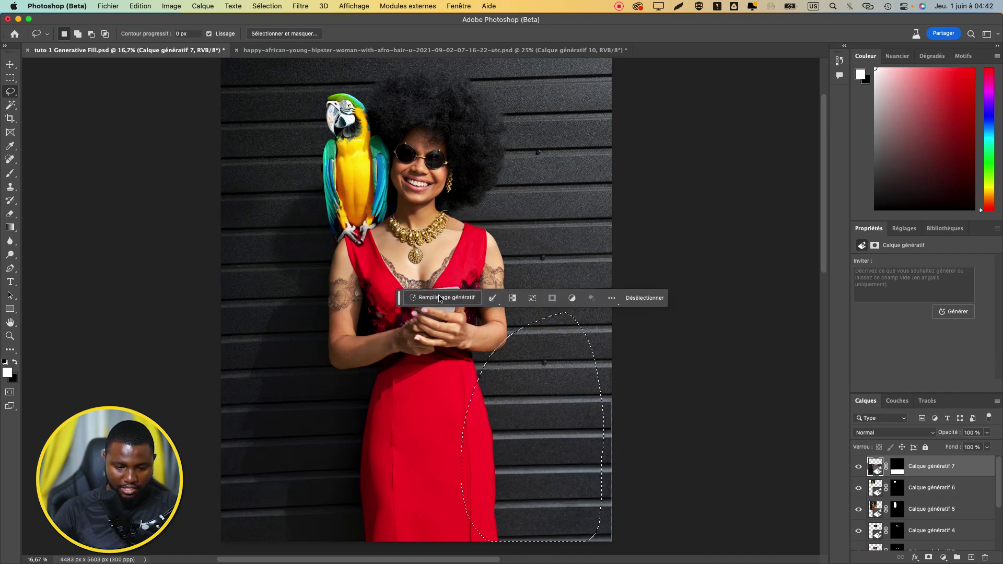
{"action": "left_click", "coordinate": [439, 296]}
{"action": "type", "text": "green and pink travel bag"}
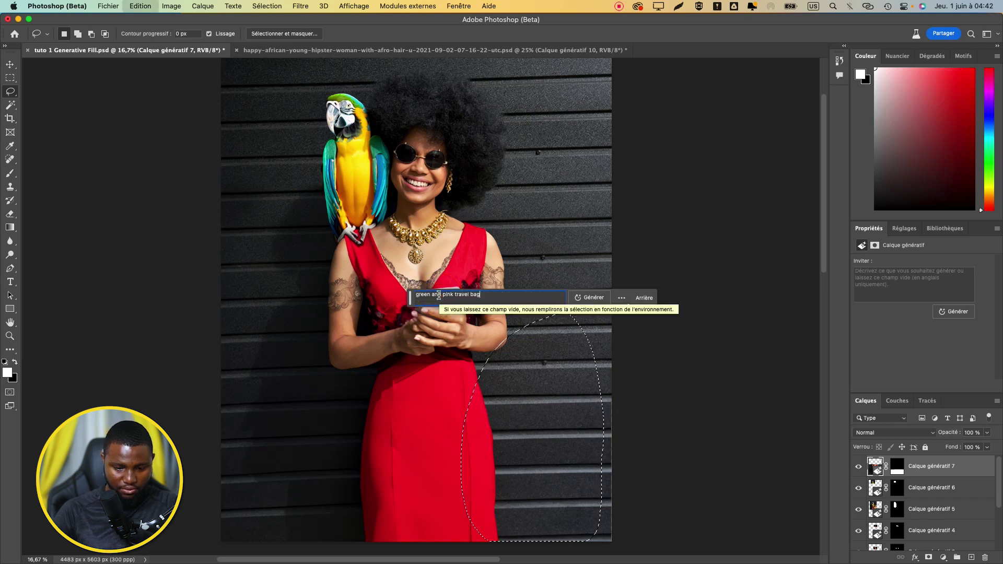
{"action": "left_click", "coordinate": [589, 297]}
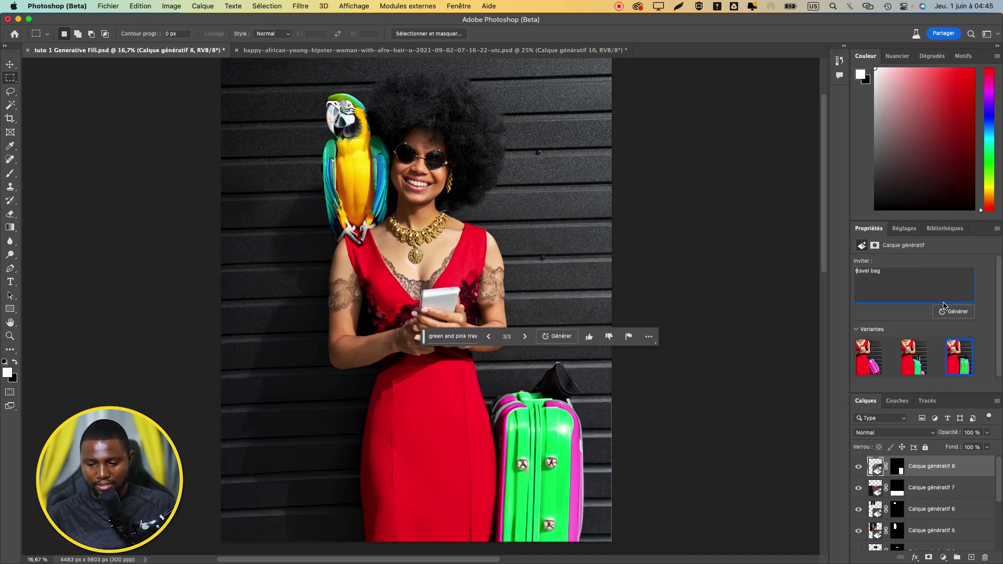
Step: Regenerate the bag with the prompt "travel bag" and choose the third variation
{"action": "left_click", "coordinate": [948, 311]}
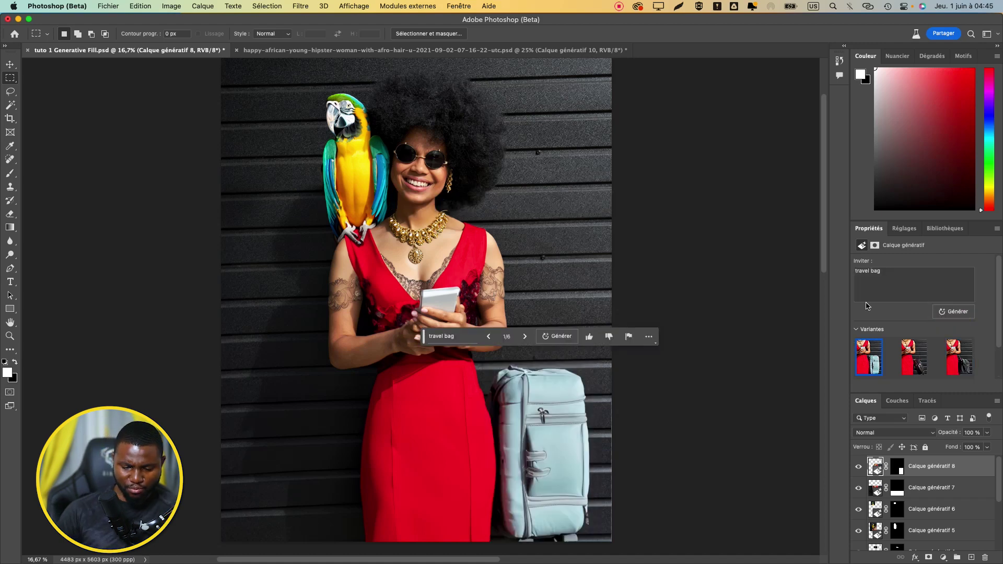
{"action": "left_click", "coordinate": [525, 337]}
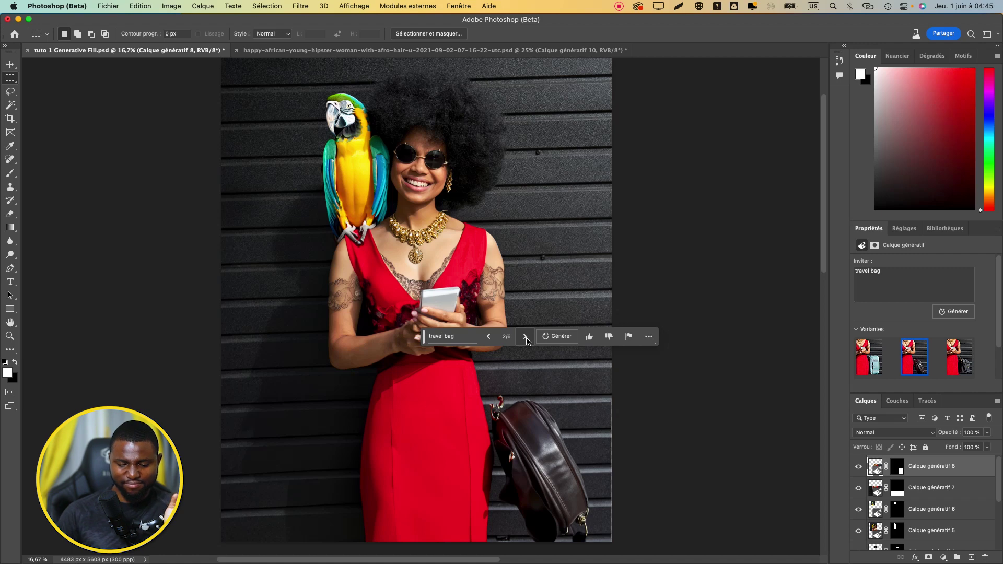
{"action": "left_click", "coordinate": [526, 338]}
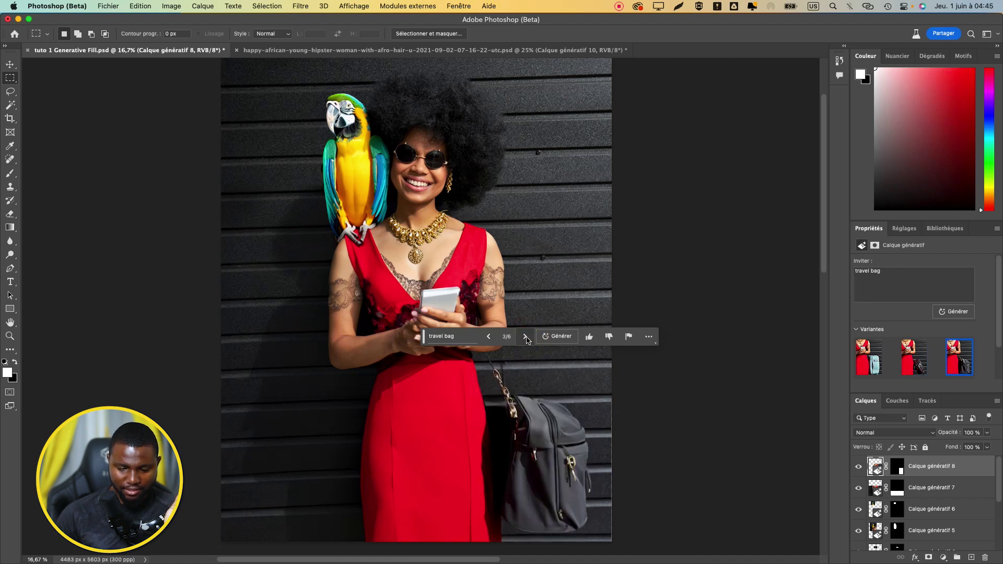
Step: Lasso a narrow selection from the woman's forearm down along the bag's strap to the top of the bag
{"action": "left_click", "coordinate": [11, 93]}
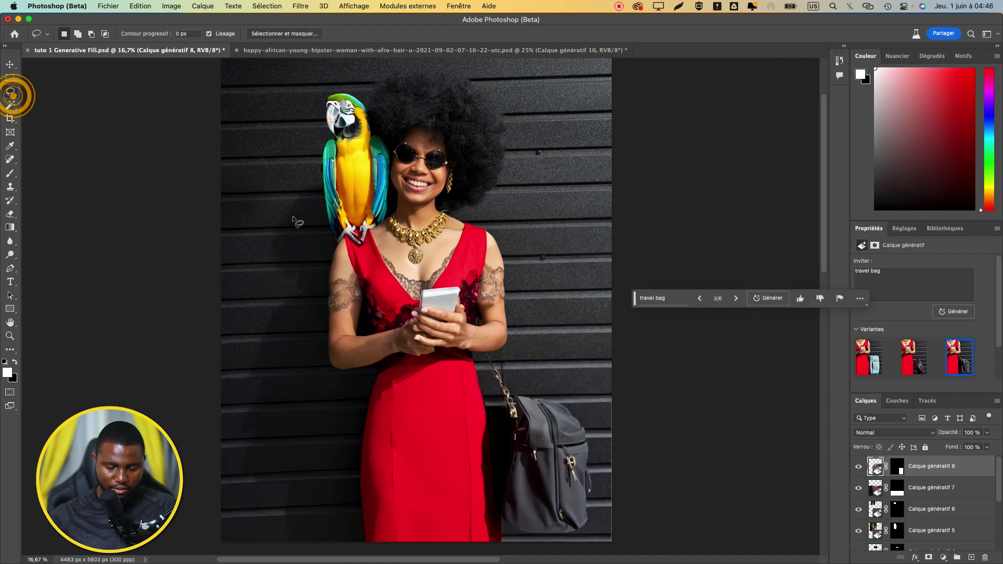
{"action": "left_click", "coordinate": [473, 322]}
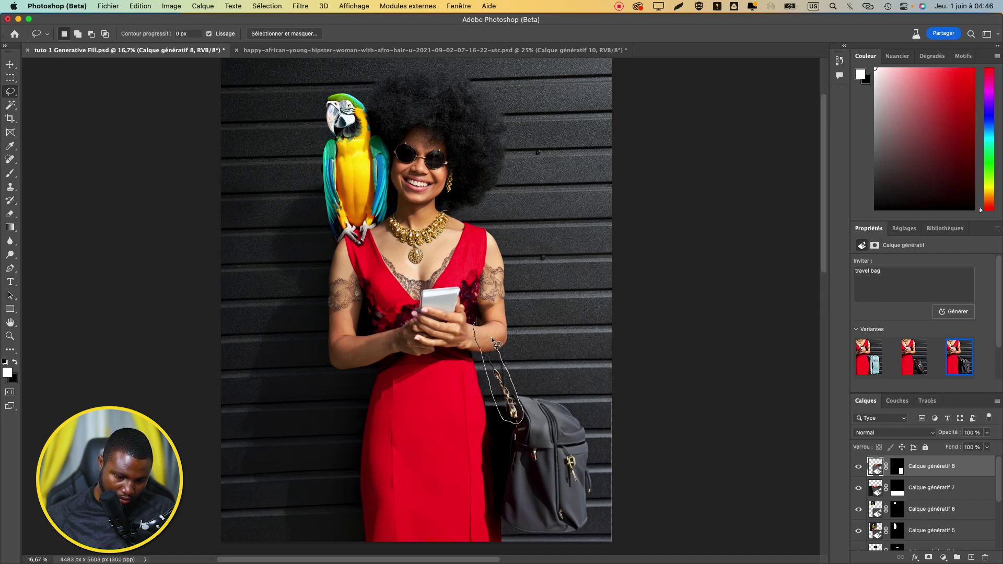
{"action": "left_click_drag", "start_coordinate": [480, 355], "coordinate": [475, 327]}
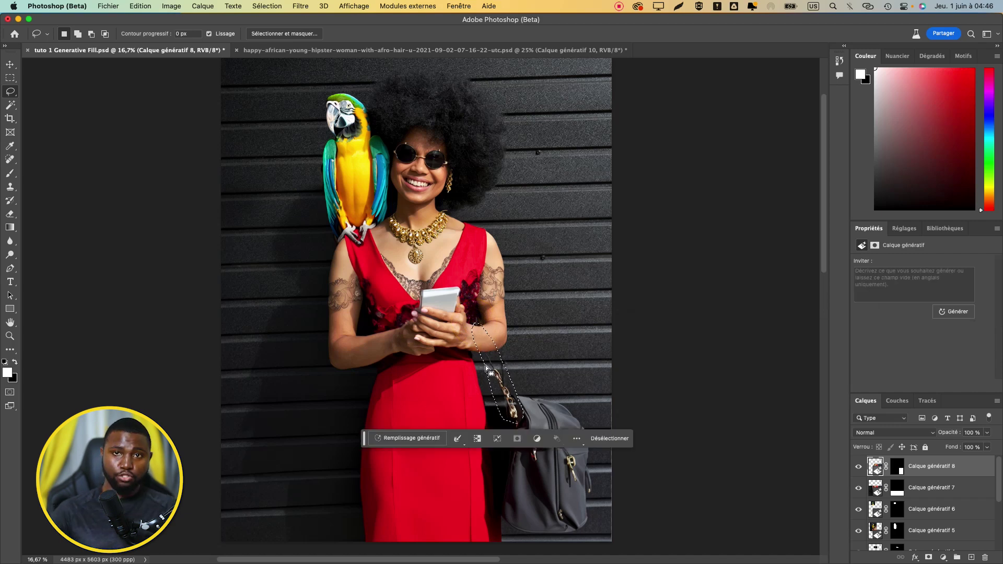
Step: Switch to DeepL, translate "sangle de sac" from French to English, copy "bag strap", and return to Photoshop
{"action": "left_click", "coordinate": [466, 536]}
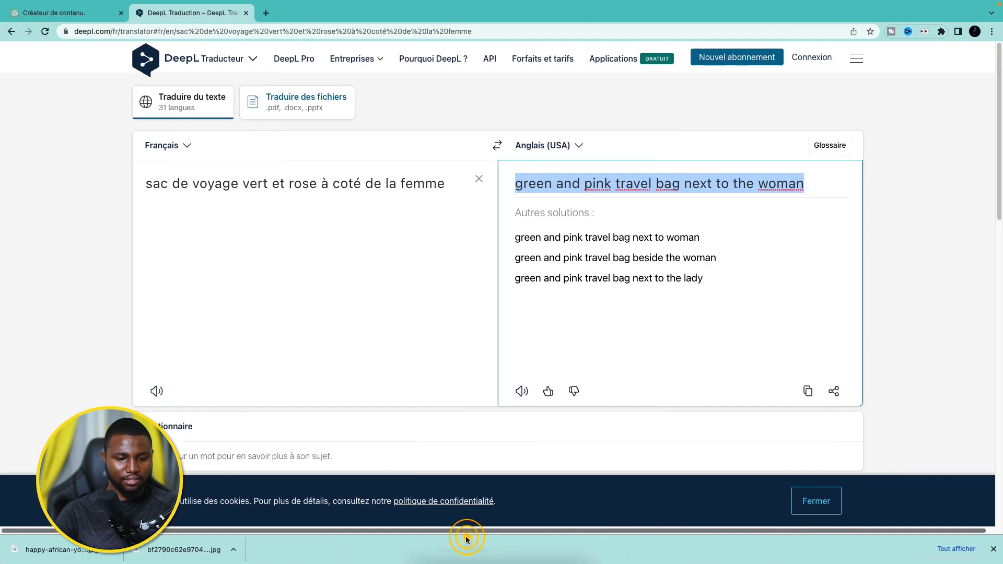
{"action": "left_click", "coordinate": [474, 183]}
{"action": "type", "text": "sa"}
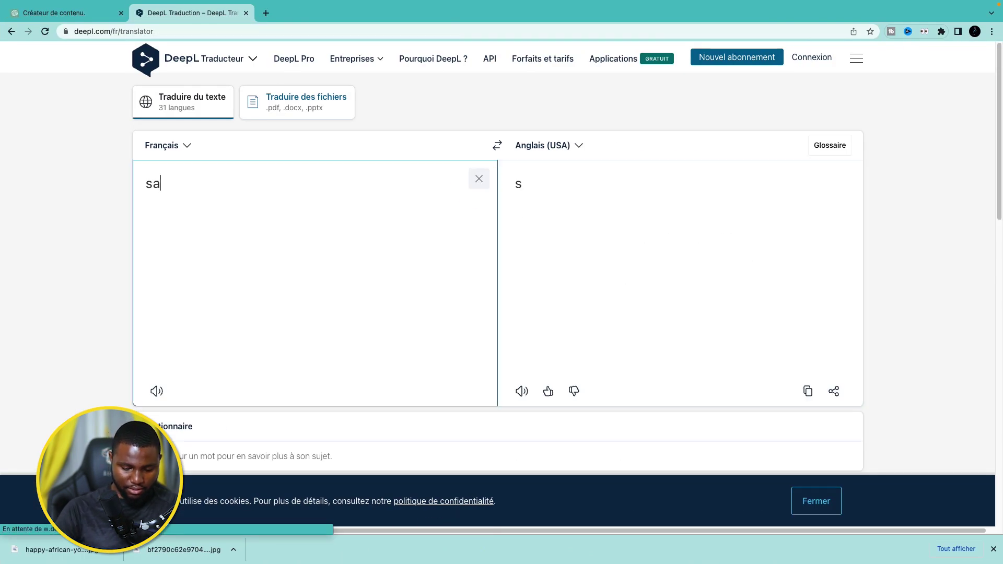
{"action": "type", "text": "ngle de sac"}
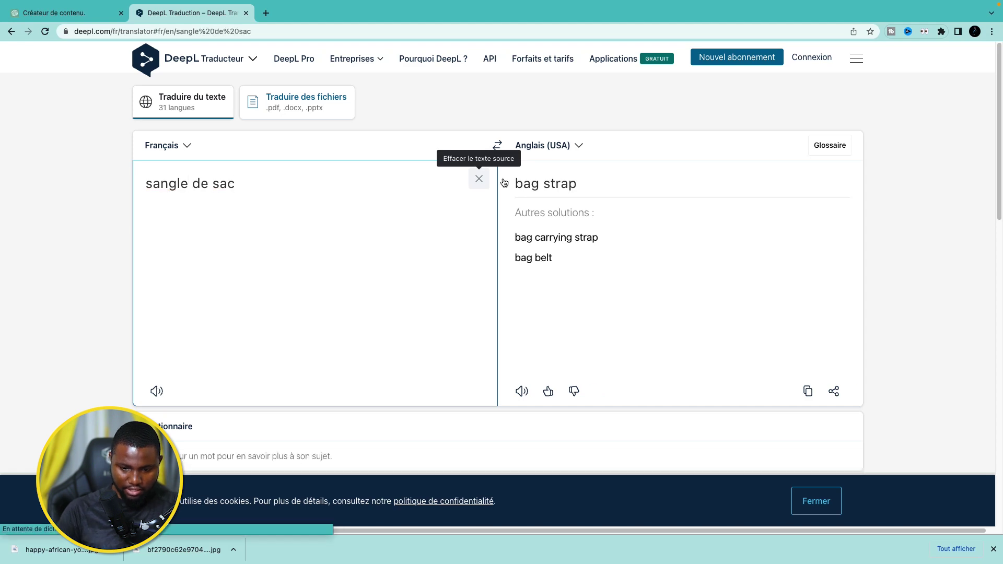
{"action": "left_click_drag", "start_coordinate": [504, 183], "coordinate": [577, 184]}
{"action": "key", "text": "super+c"}
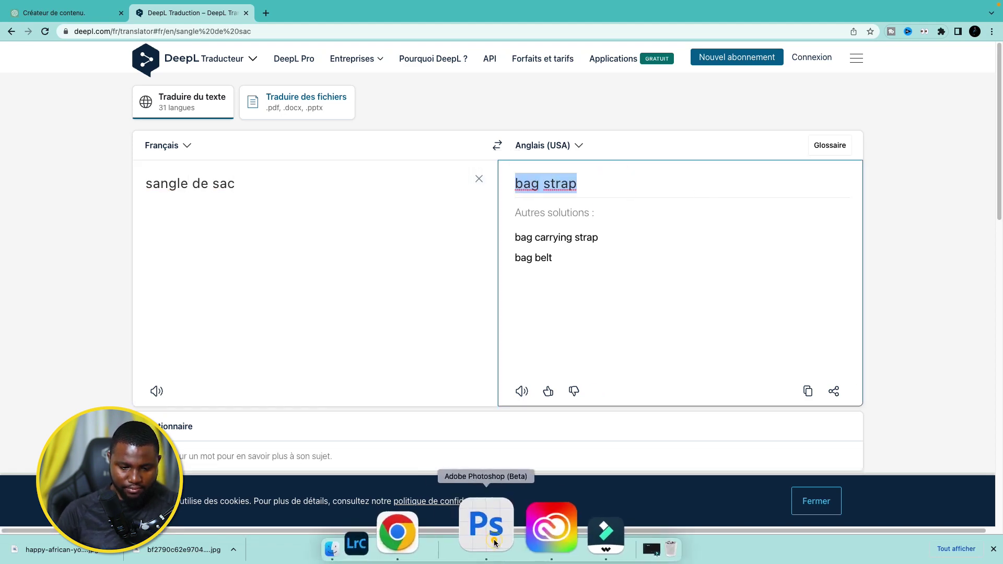
{"action": "left_click", "coordinate": [484, 531]}
Step: Run Generative Fill on the strap selection with the prompt "bag strap" and choose the third variation
{"action": "left_click", "coordinate": [420, 438]}
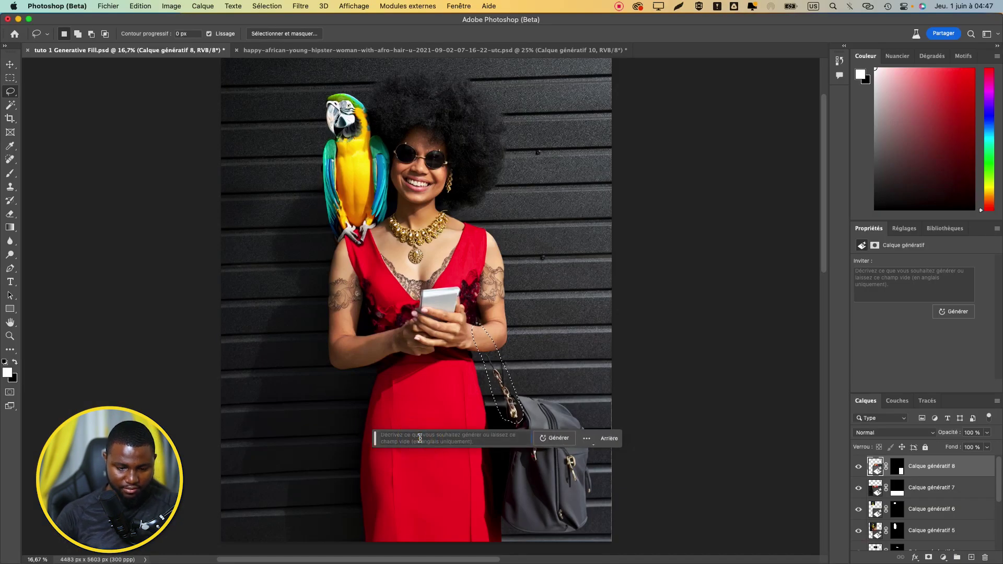
{"action": "key", "text": "super+v"}
{"action": "left_click", "coordinate": [534, 439]}
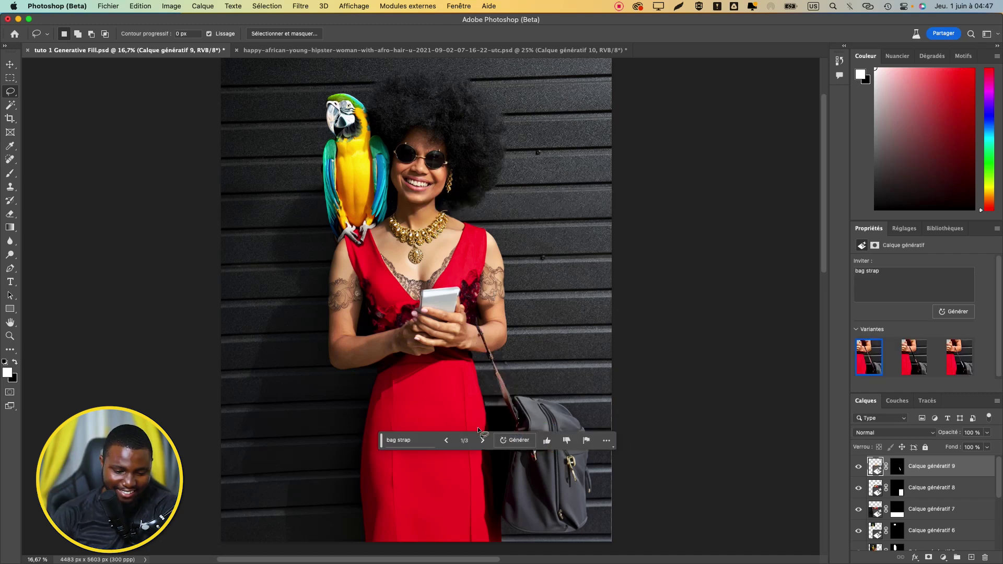
{"action": "left_click", "coordinate": [479, 441]}
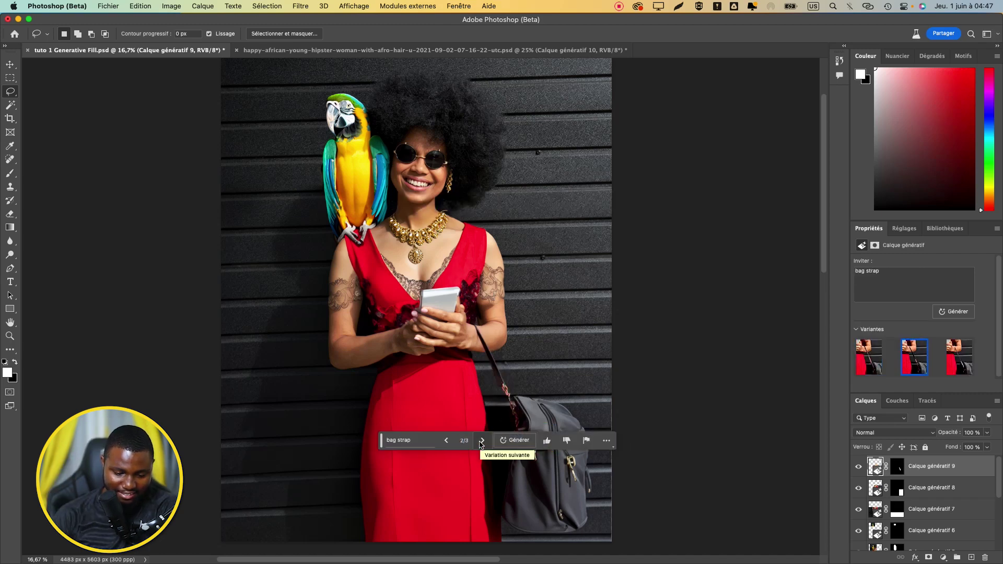
{"action": "left_click", "coordinate": [480, 441]}
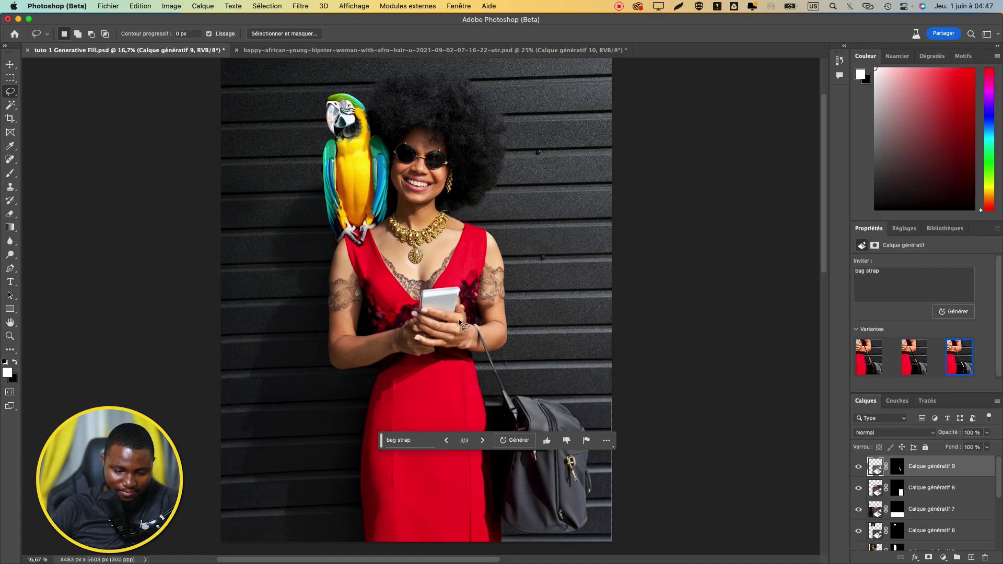
Step: Lasso around the phone in the woman's hands and run Generative Fill with the prompt "phone"
{"action": "scroll", "coordinate": [459, 319], "scroll_direction": "up", "scroll_amount": 6}
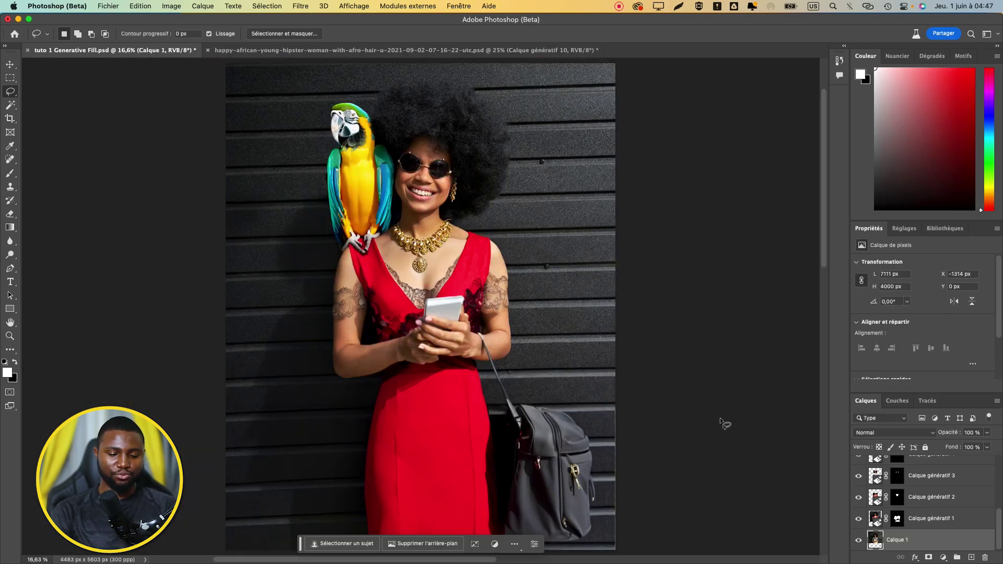
{"action": "scroll", "coordinate": [421, 306], "scroll_direction": "up", "scroll_amount": 3}
{"action": "left_click_drag", "start_coordinate": [421, 277], "coordinate": [415, 320]}
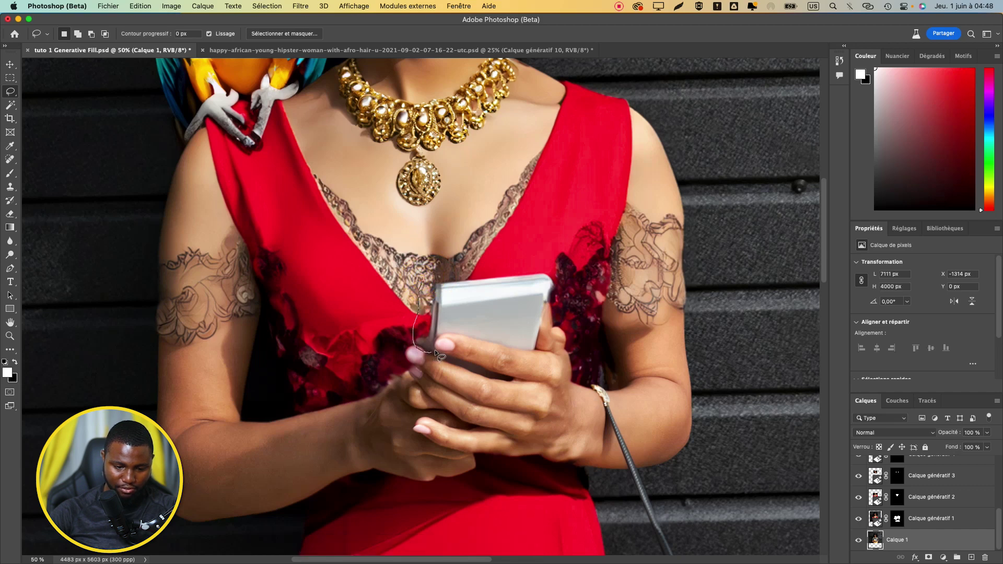
{"action": "left_click_drag", "start_coordinate": [559, 300], "coordinate": [421, 271]}
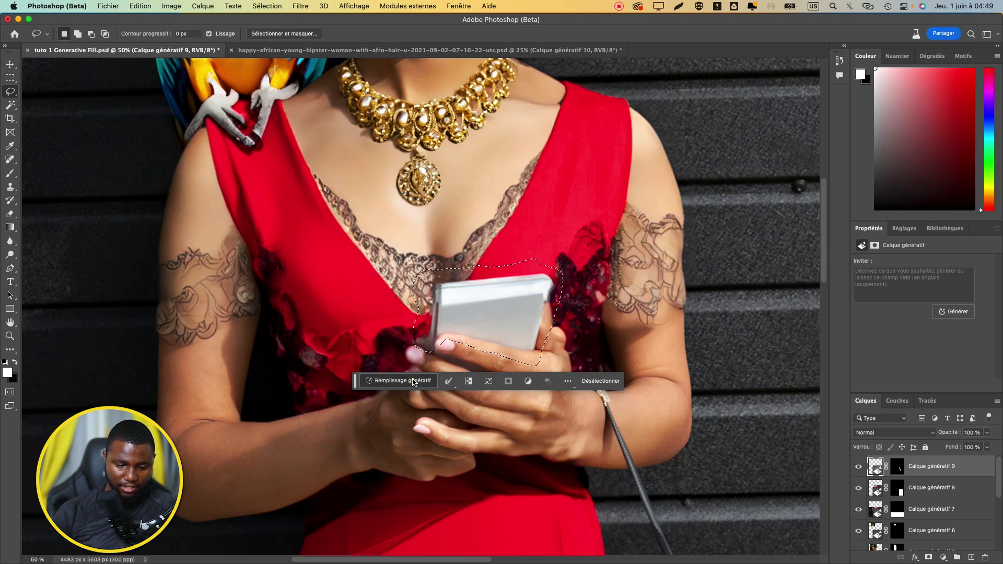
{"action": "left_click", "coordinate": [410, 380]}
{"action": "type", "text": "phone"}
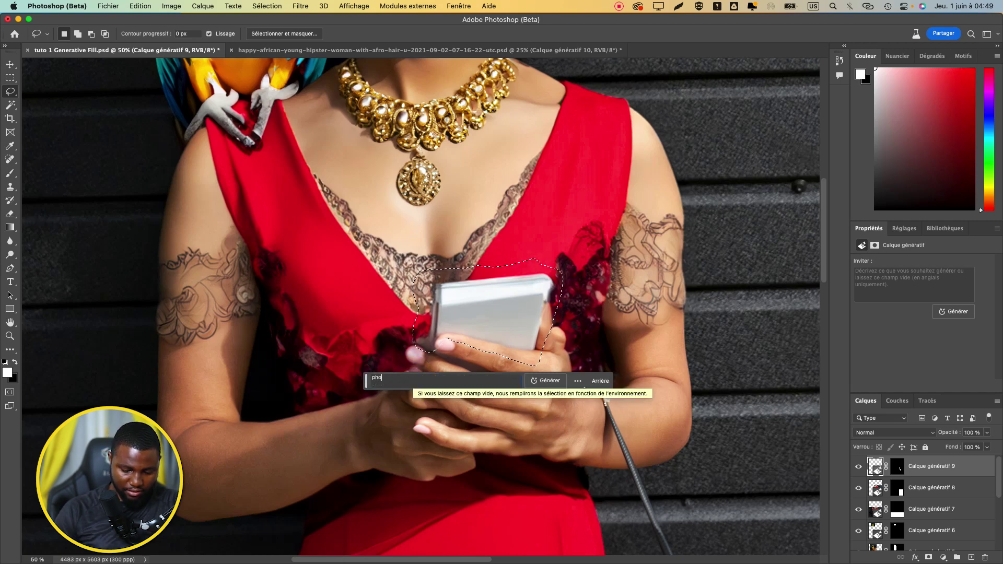
{"action": "left_click", "coordinate": [535, 380]}
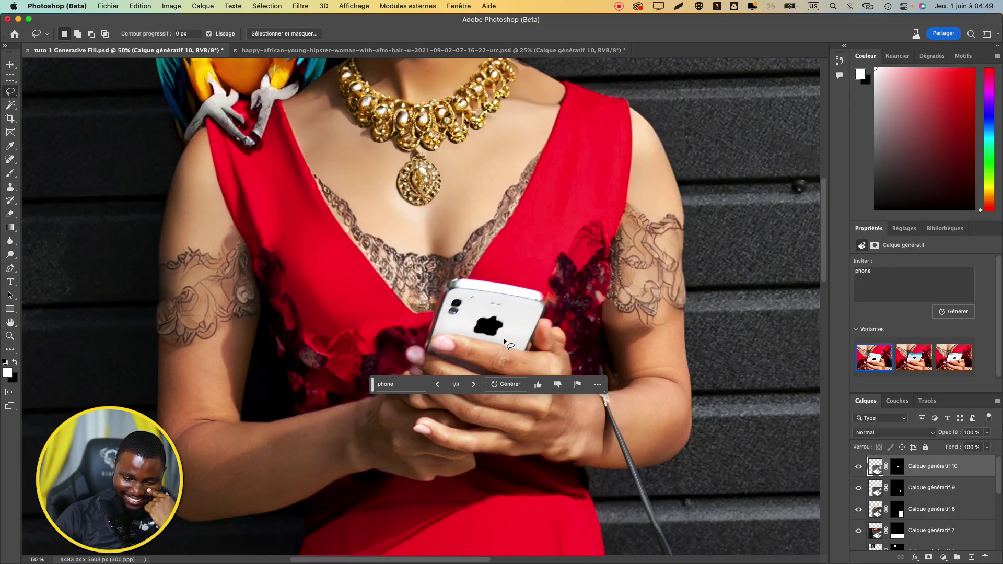
Step: Examine the generated phone up close and compare all its variations, ending on the first one
{"action": "key", "text": "super+plus"}
{"action": "key", "text": "super+plus"}
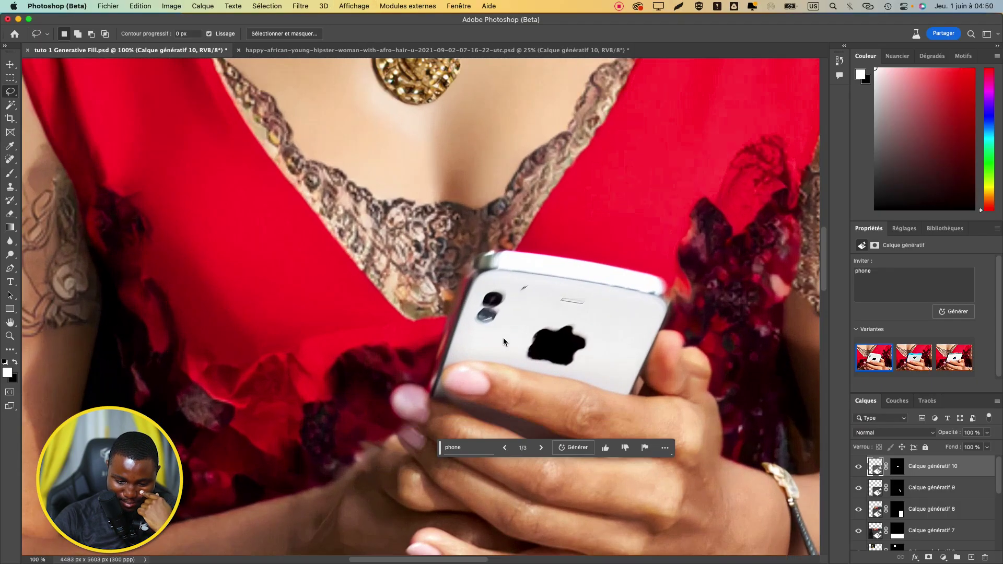
{"action": "key", "text": "super+minus"}
{"action": "key", "text": "super+minus"}
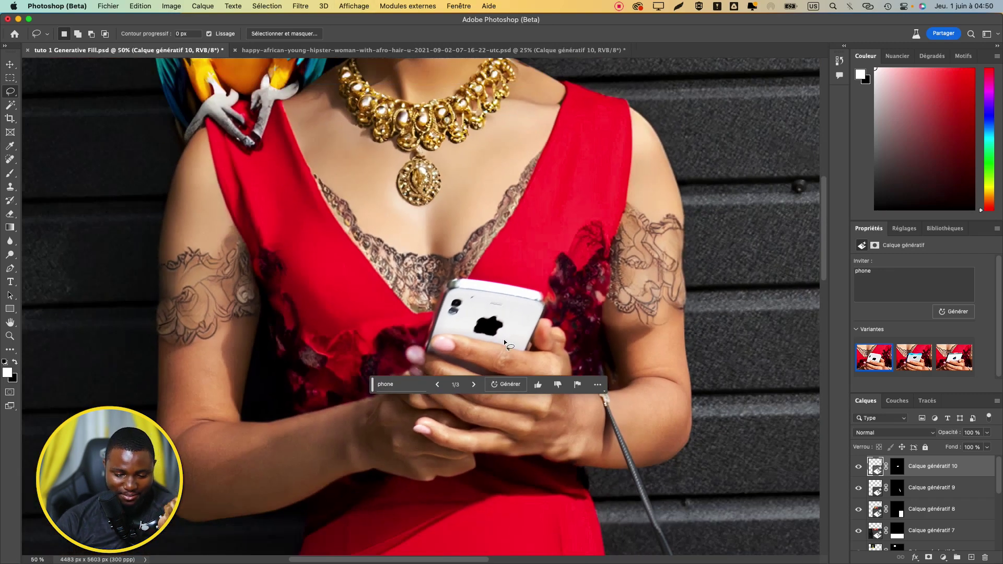
{"action": "left_click", "coordinate": [474, 385]}
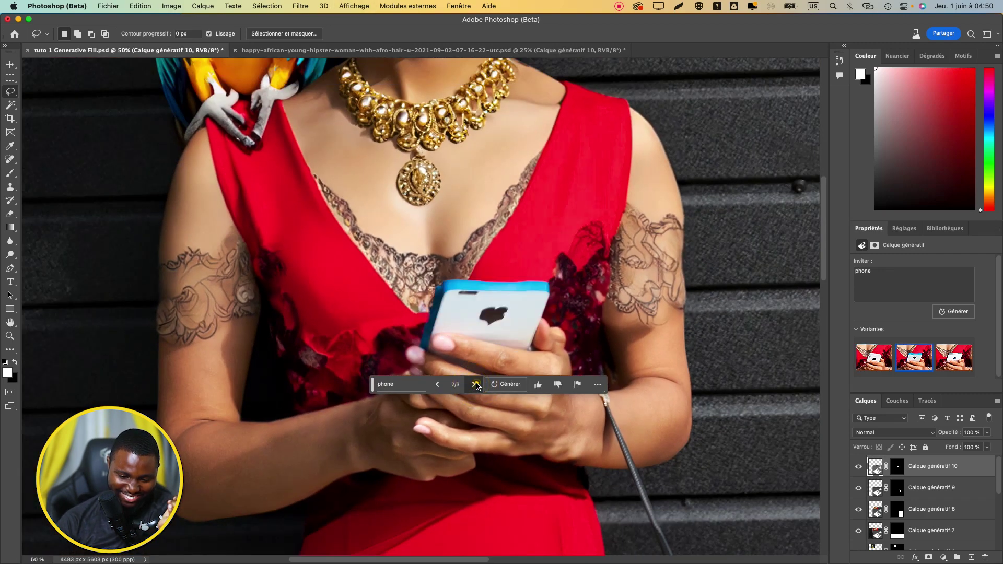
{"action": "left_click", "coordinate": [475, 385]}
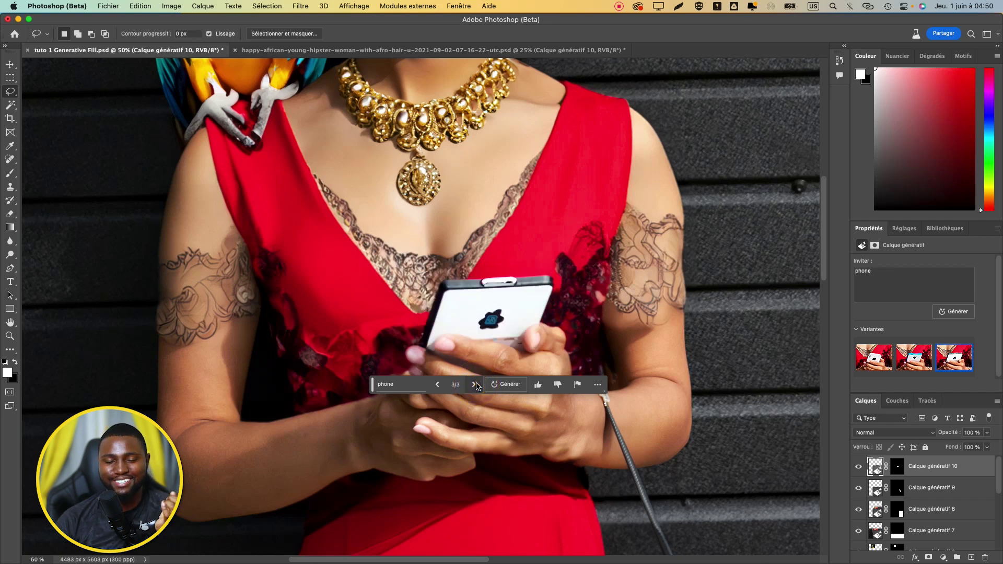
{"action": "left_click", "coordinate": [475, 385]}
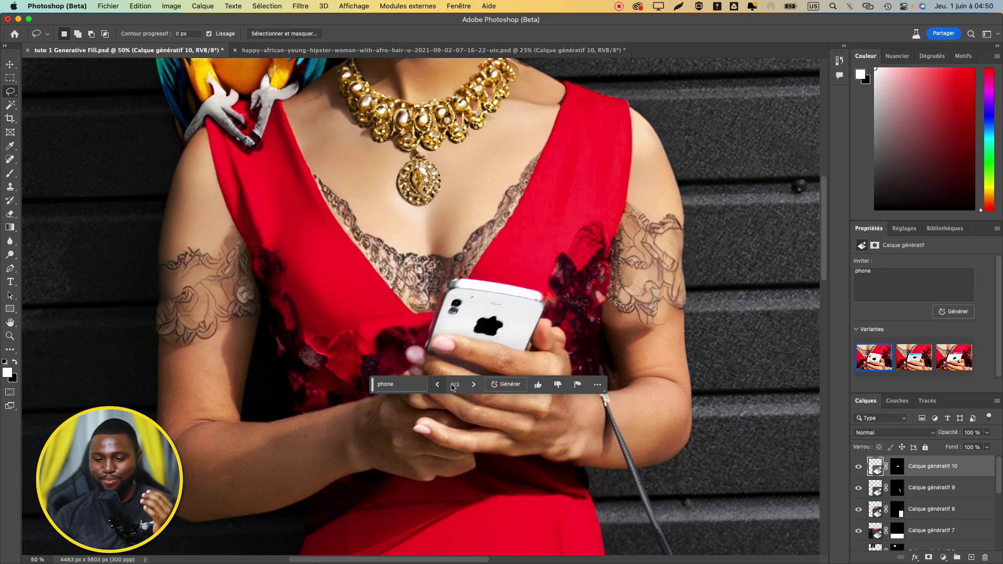
Step: Switch to DeepL and replace the French source text with "téléphone sans logo" for translation into English
{"action": "left_click", "coordinate": [857, 272]}
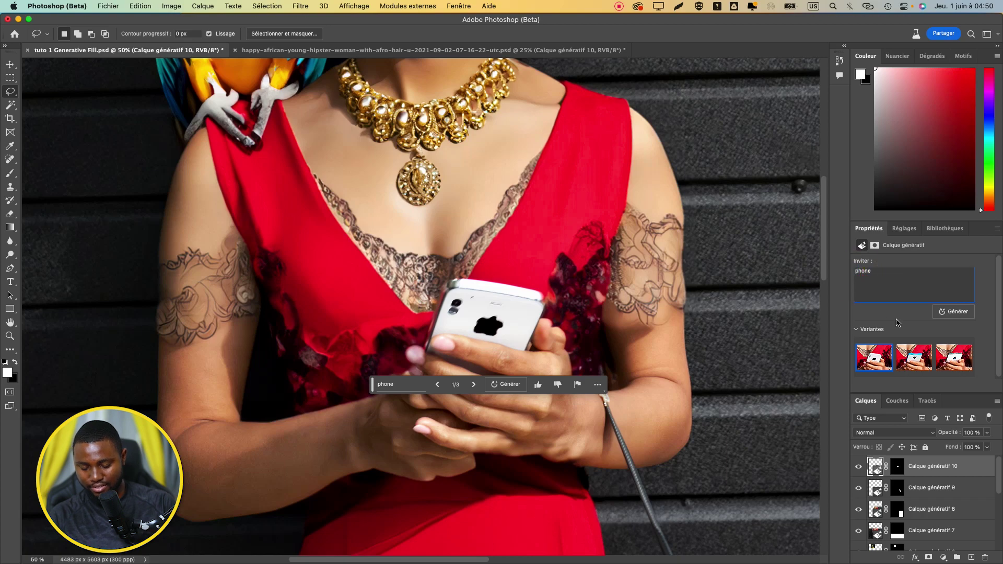
{"action": "left_click", "coordinate": [462, 527]}
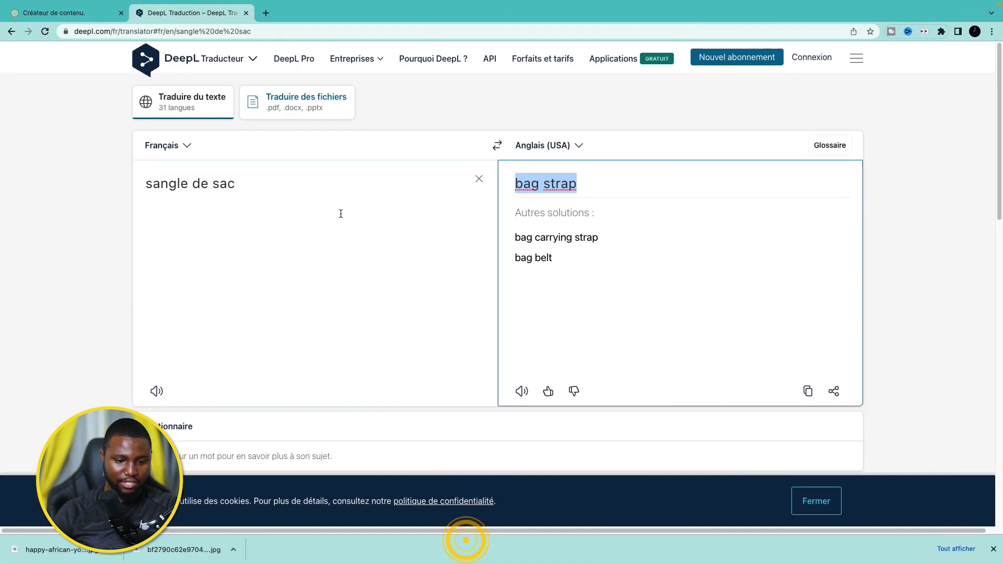
{"action": "left_click_drag", "start_coordinate": [245, 173], "coordinate": [89, 175]}
{"action": "type", "text": "t"}
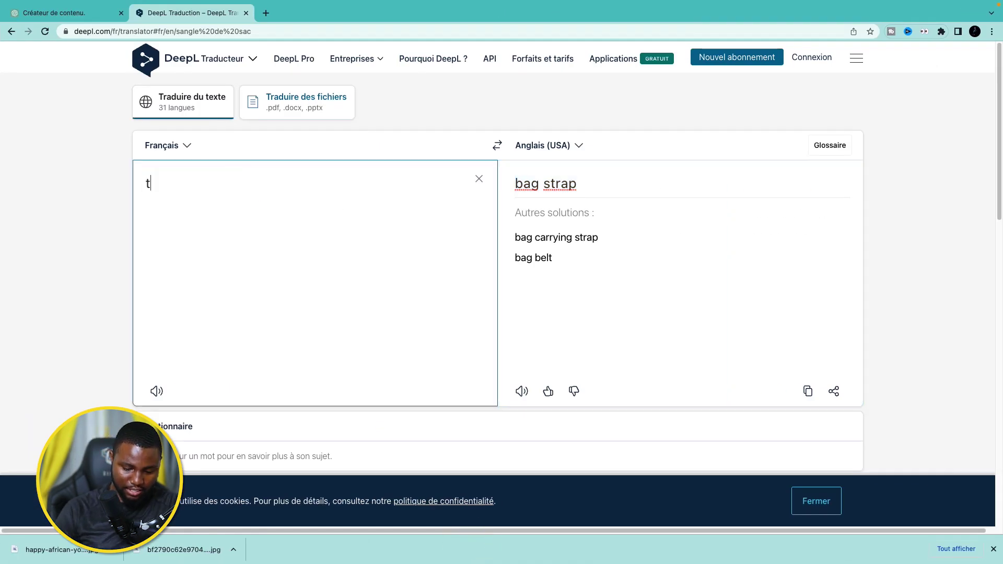
{"action": "type", "text": "él"}
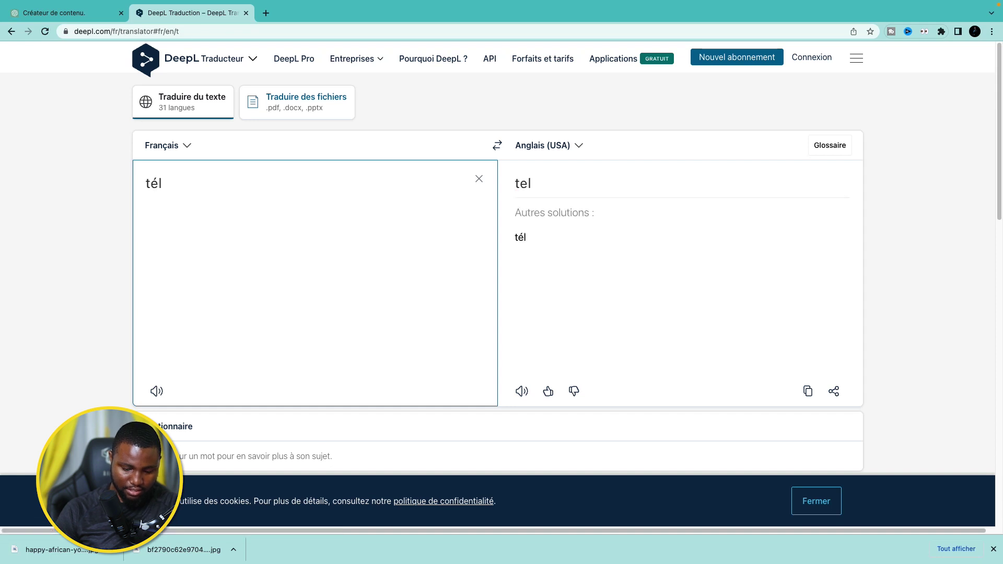
{"action": "type", "text": "éphone"}
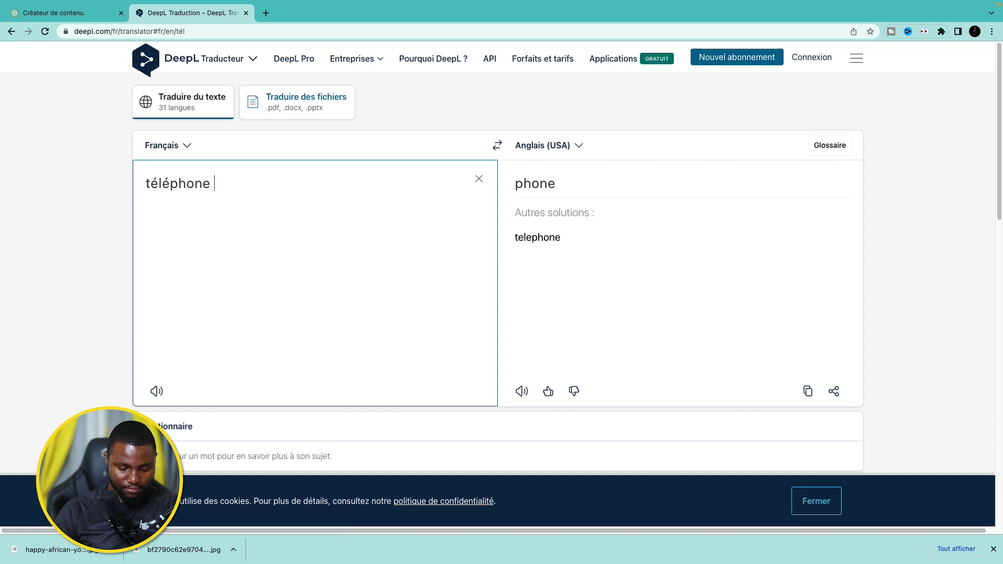
{"action": "type", "text": " san logo"}
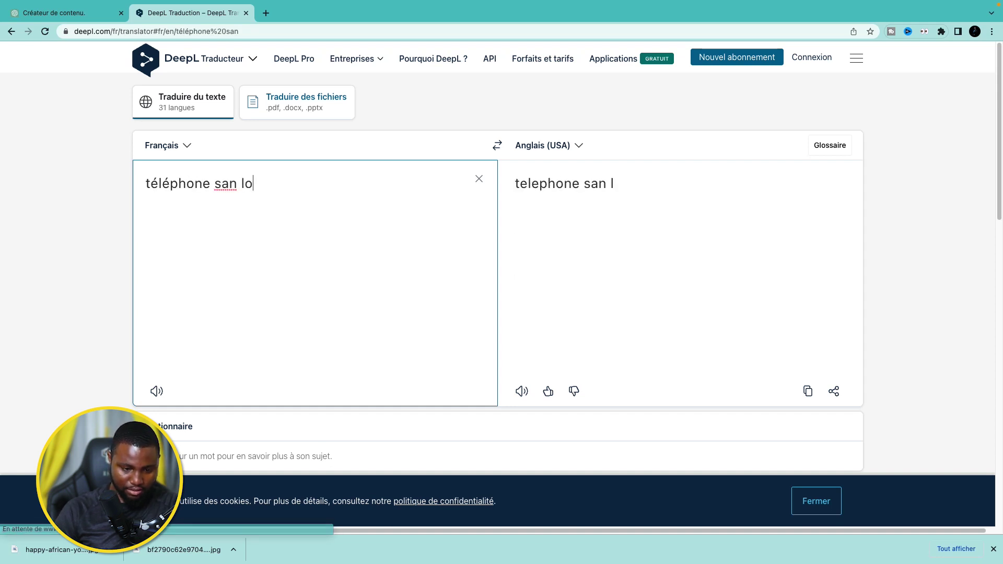
{"action": "left_click", "coordinate": [237, 184]}
{"action": "type", "text": "s"}
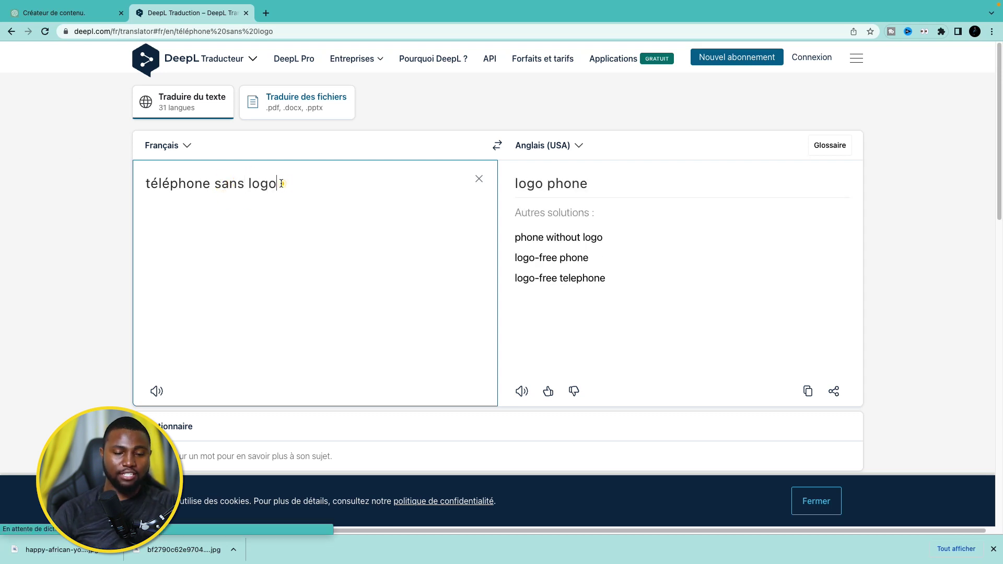
Step: Add "jaune" after "téléphone" in the French text, copy the translation "yellow phone without logo", and return to Photoshop
{"action": "left_click", "coordinate": [281, 184]}
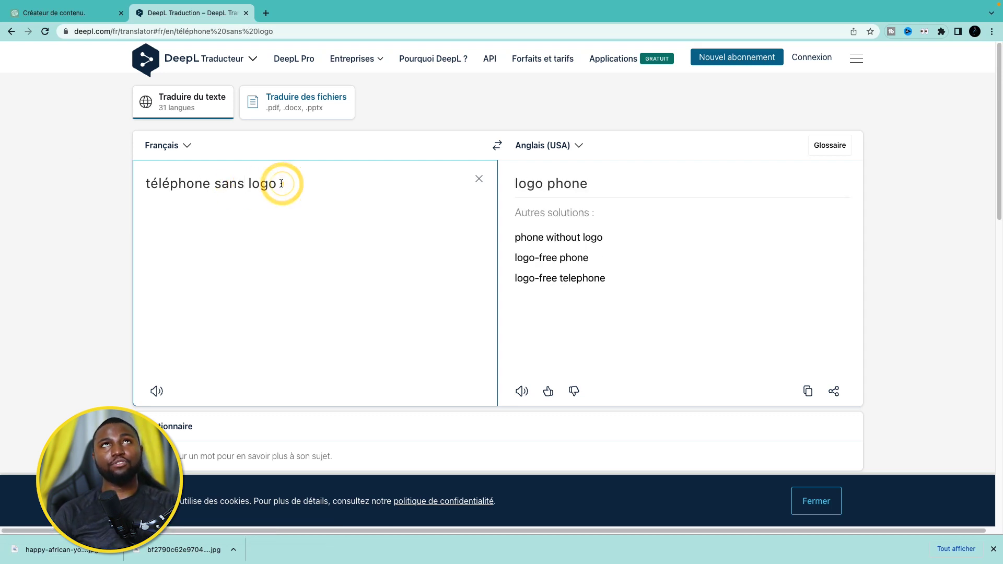
{"action": "left_click", "coordinate": [214, 184]}
{"action": "type", "text": "jaune"}
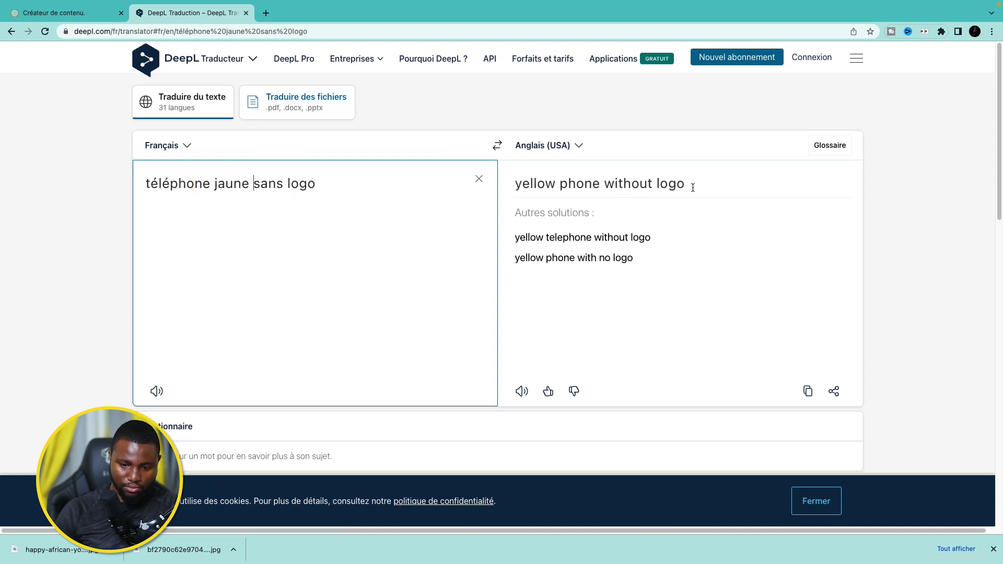
{"action": "left_click_drag", "start_coordinate": [700, 186], "coordinate": [512, 187]}
{"action": "key", "text": "super+c"}
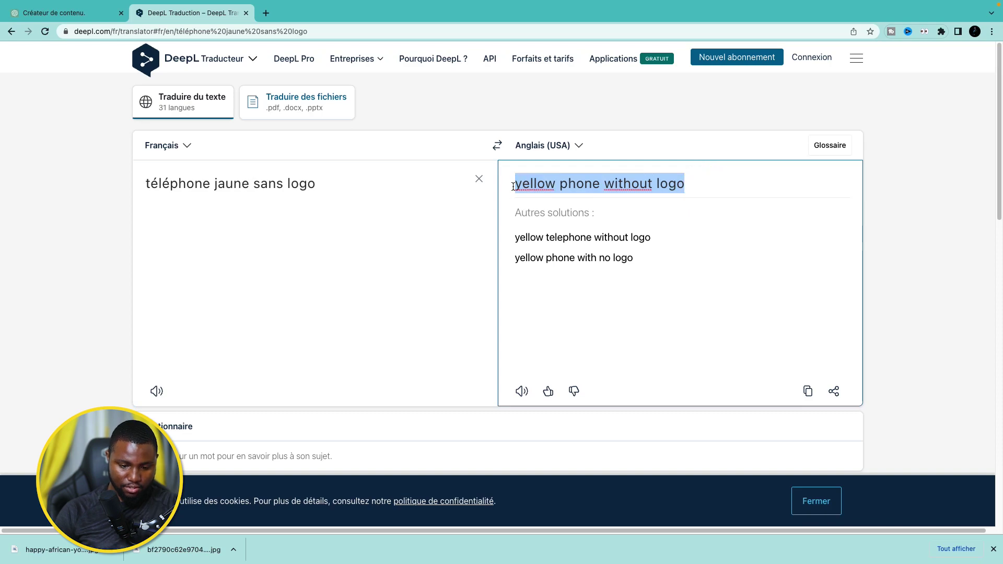
{"action": "mouse_move", "coordinate": [470, 558]}
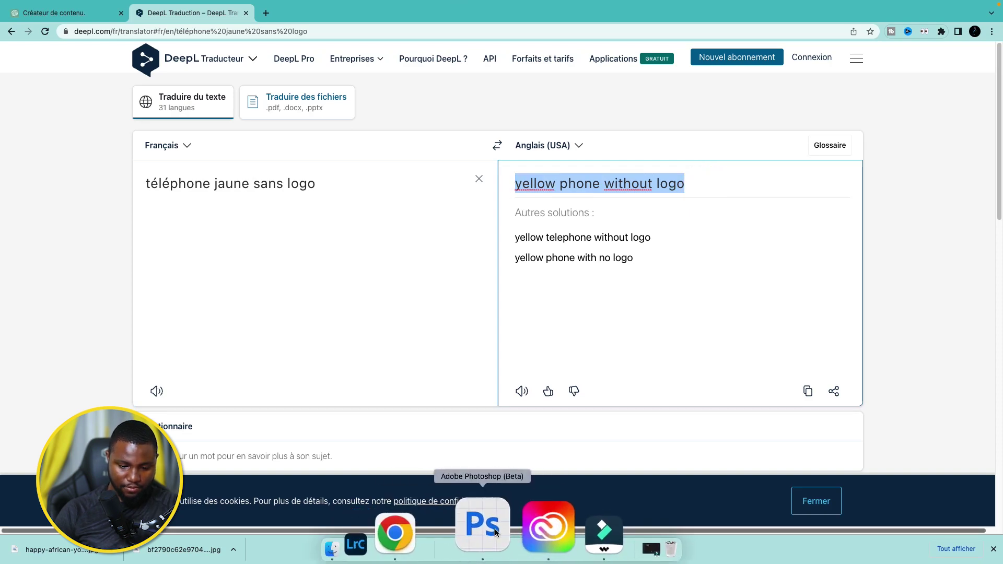
{"action": "left_click", "coordinate": [495, 532]}
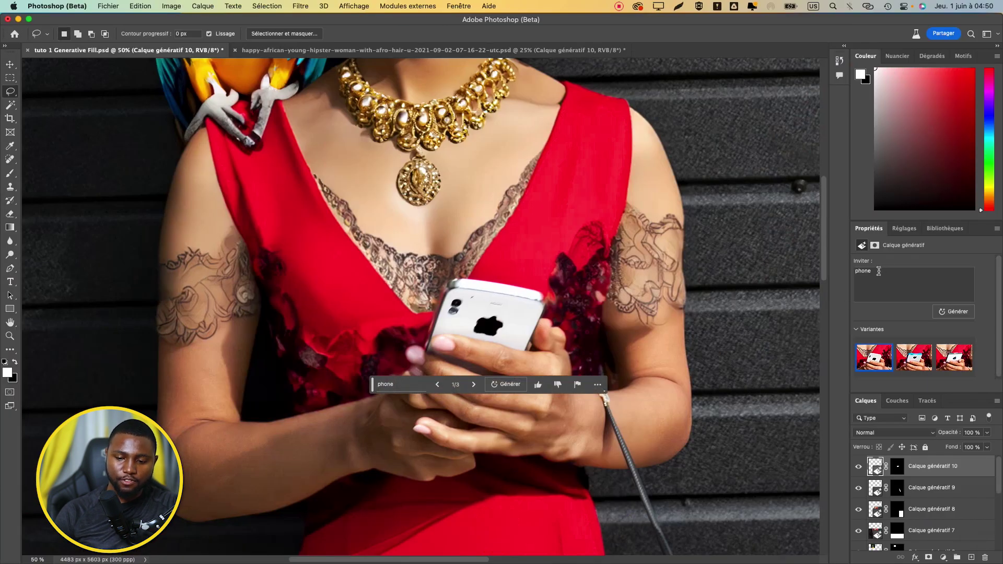
Step: Regenerate the phone with the prompt "yellow phone without logo" and choose the second variation
{"action": "double_click", "coordinate": [879, 271]}
{"action": "key", "text": "super+v"}
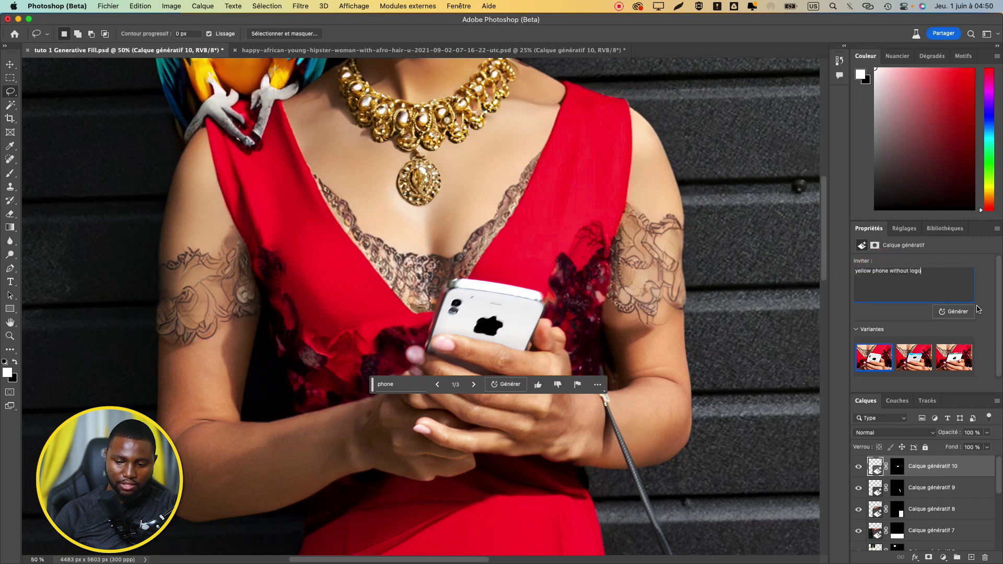
{"action": "left_click", "coordinate": [958, 312]}
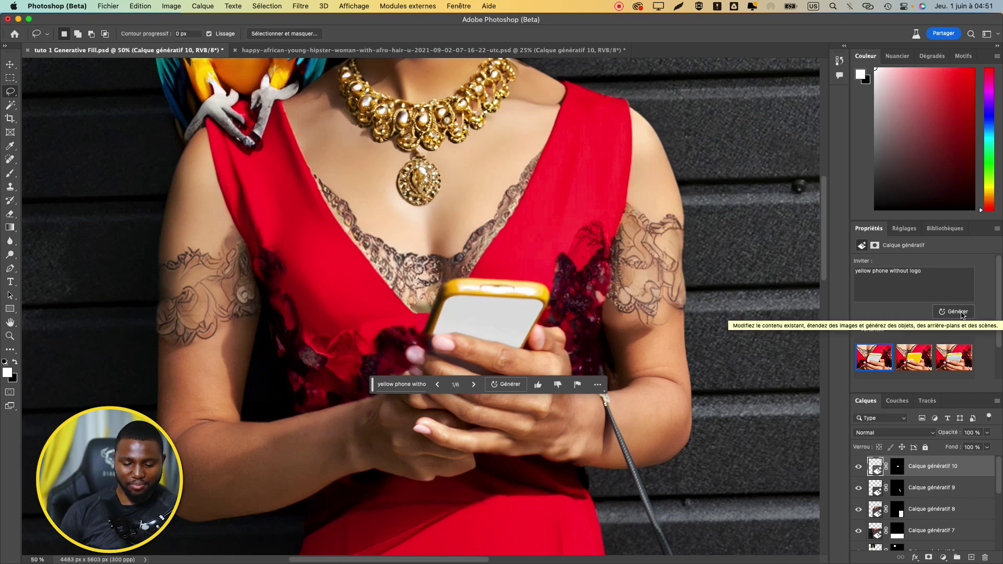
{"action": "left_click", "coordinate": [475, 386]}
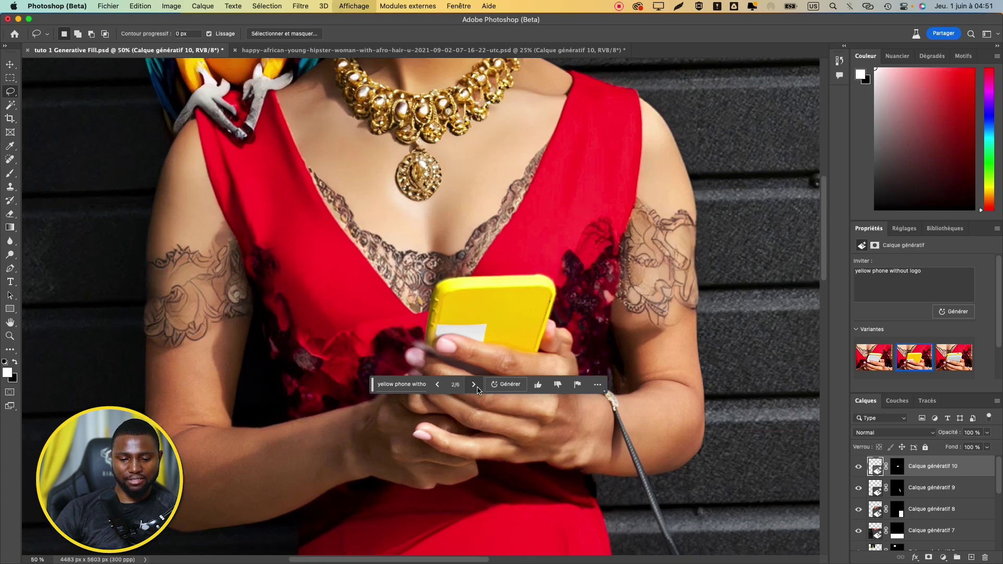
{"action": "key", "text": "super+plus"}
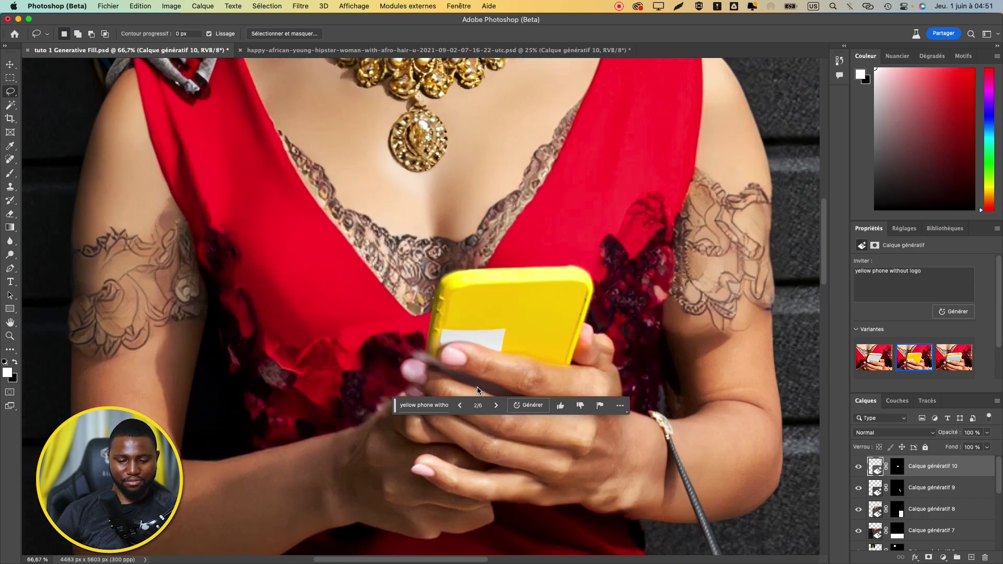
{"action": "key", "text": "super+minus"}
{"action": "key", "text": "super+minus"}
{"action": "key", "text": "super+minus"}
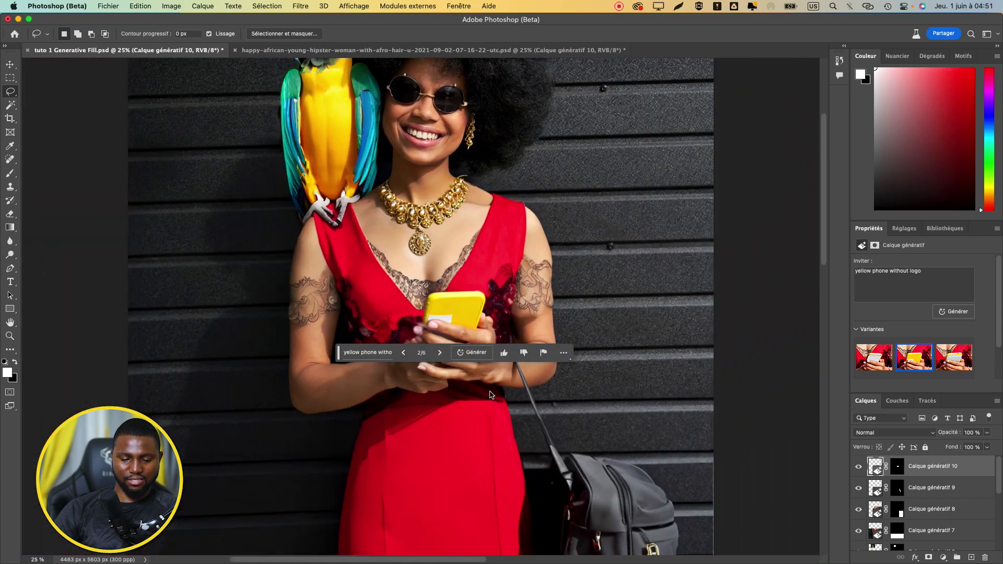
Step: Compare the second and third variations of the yellow phone at different magnifications, ending on the second one
{"action": "key", "text": "super+plus"}
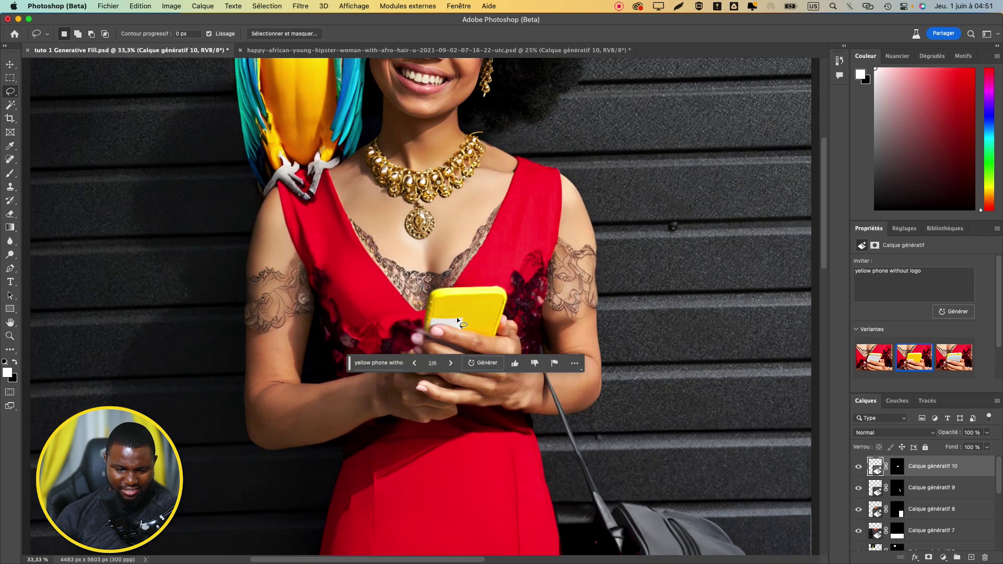
{"action": "left_click", "coordinate": [452, 363]}
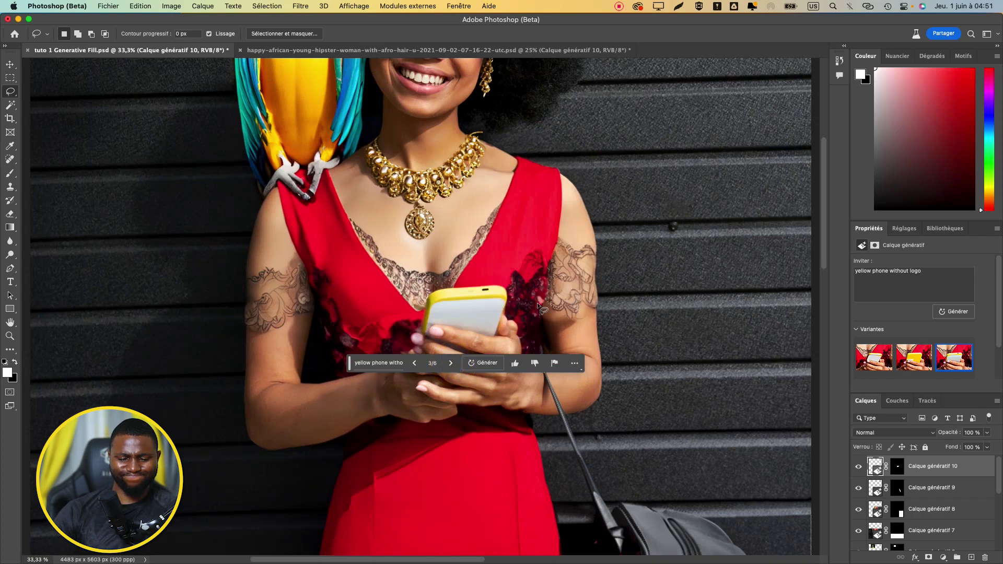
{"action": "key", "text": "super+minus"}
{"action": "key", "text": "super+minus"}
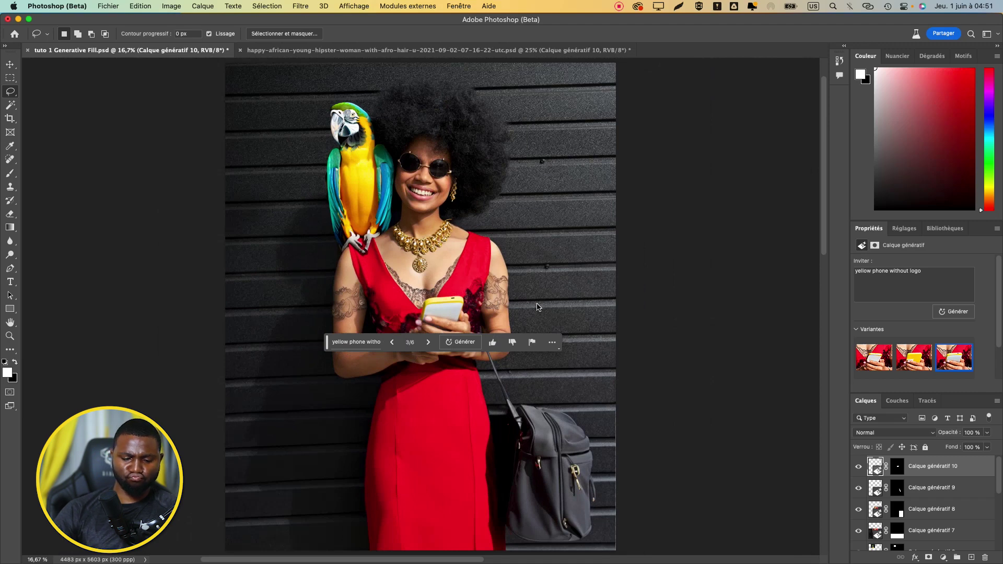
{"action": "key", "text": "super+plus"}
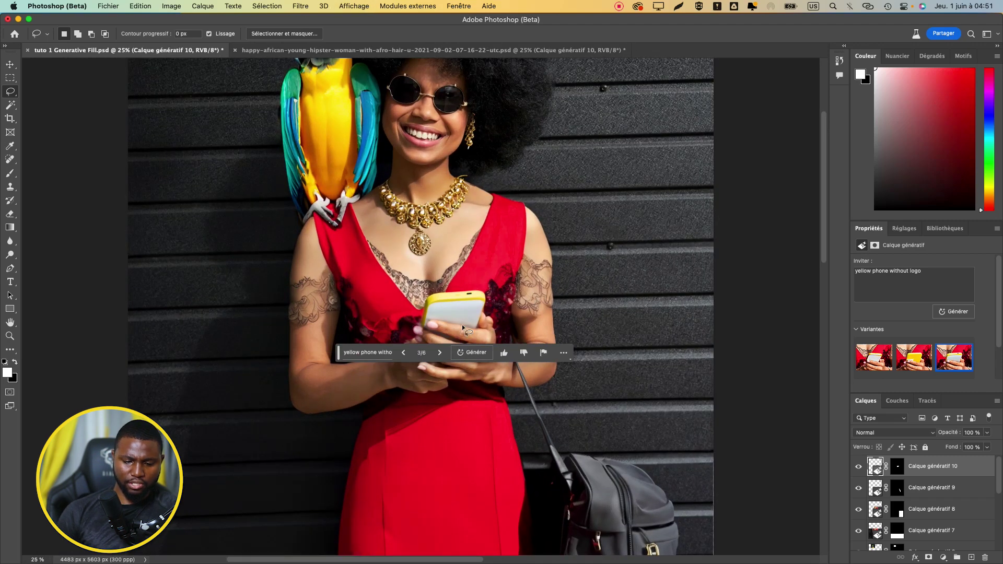
{"action": "left_click", "coordinate": [404, 354]}
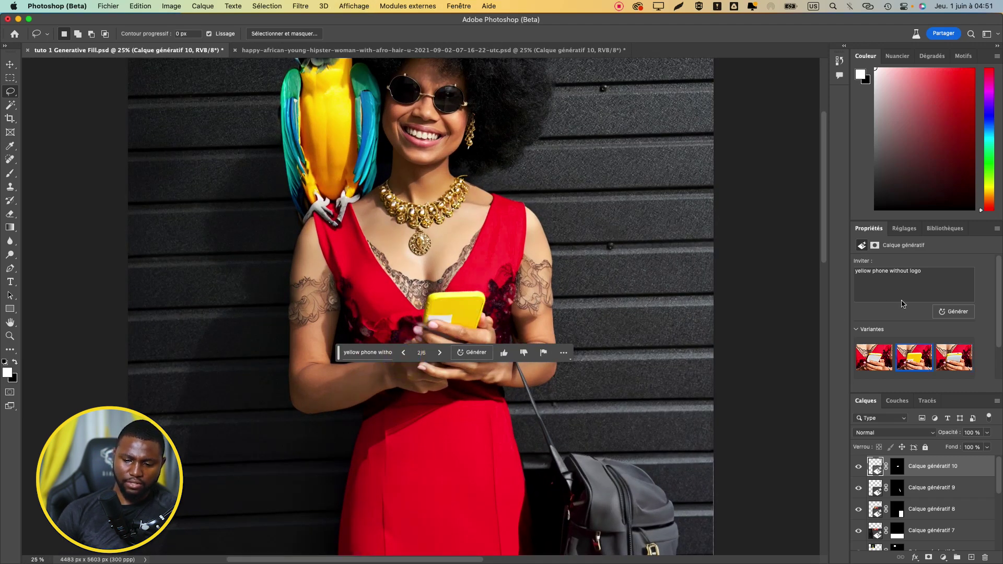
Step: Generate another set of phone variations with the same prompt, compare them and choose the first one
{"action": "left_click", "coordinate": [949, 314]}
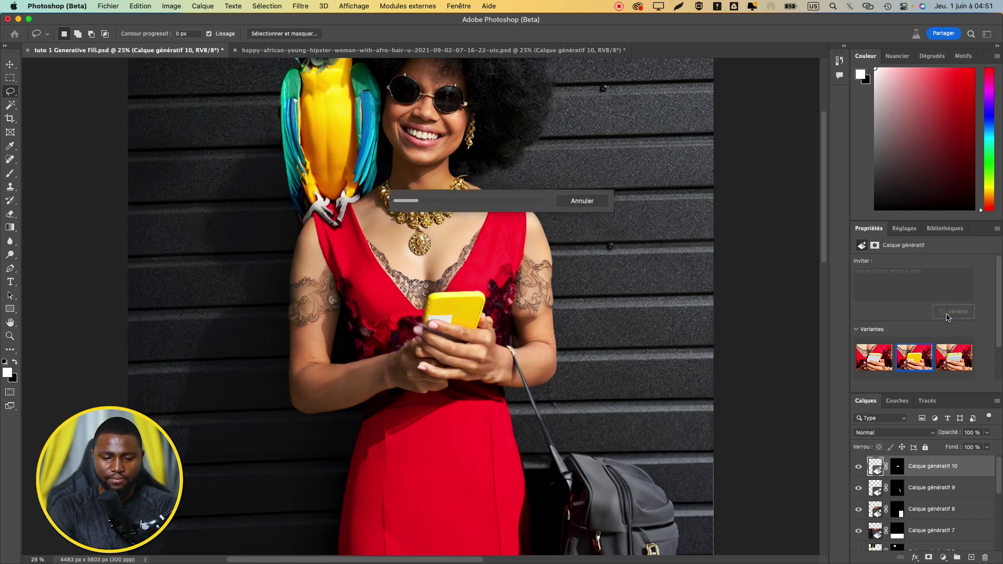
{"action": "left_click", "coordinate": [439, 354]}
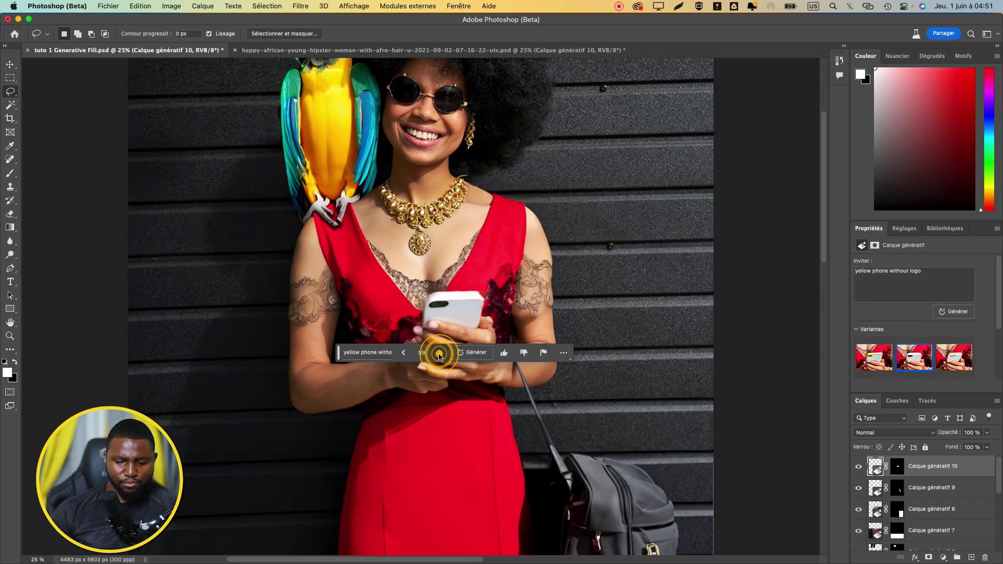
{"action": "left_click", "coordinate": [439, 353]}
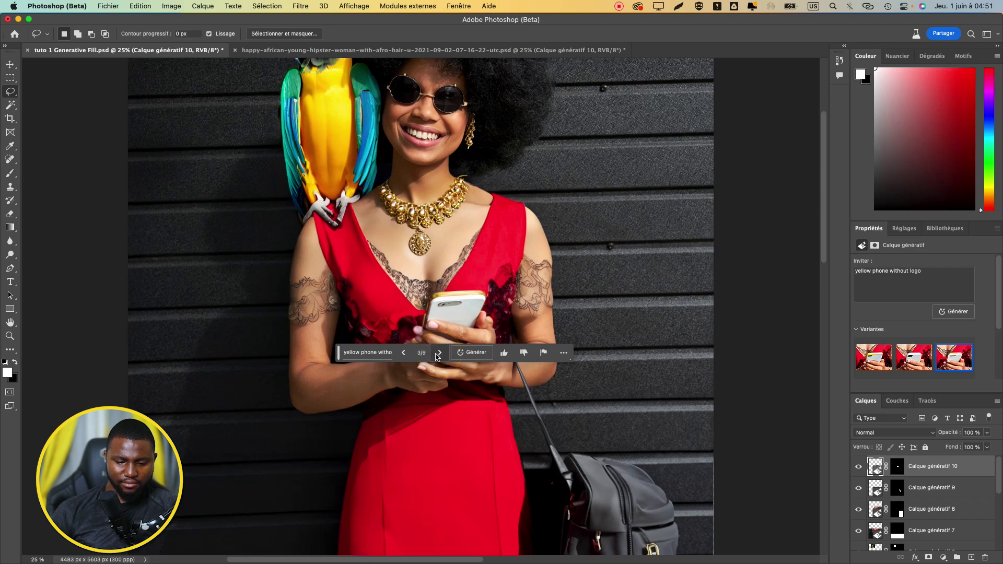
{"action": "left_click", "coordinate": [403, 354]}
{"action": "left_click", "coordinate": [403, 353]}
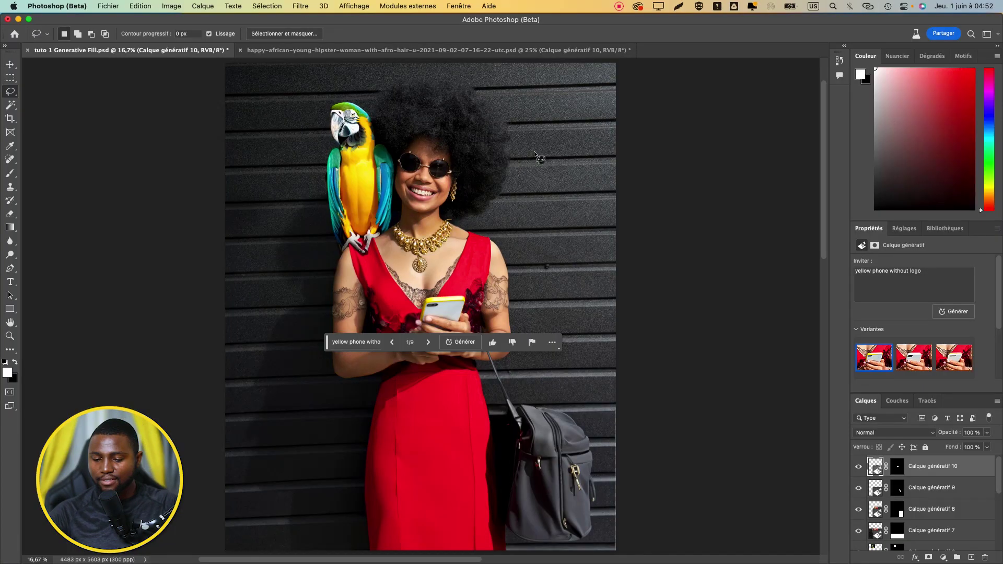
Step: Lasso an area above the shoulder opposite the parrot and fill it generatively with the prompt "monkey on shoulder"
{"action": "scroll", "coordinate": [472, 194], "scroll_direction": "up", "scroll_amount": 2}
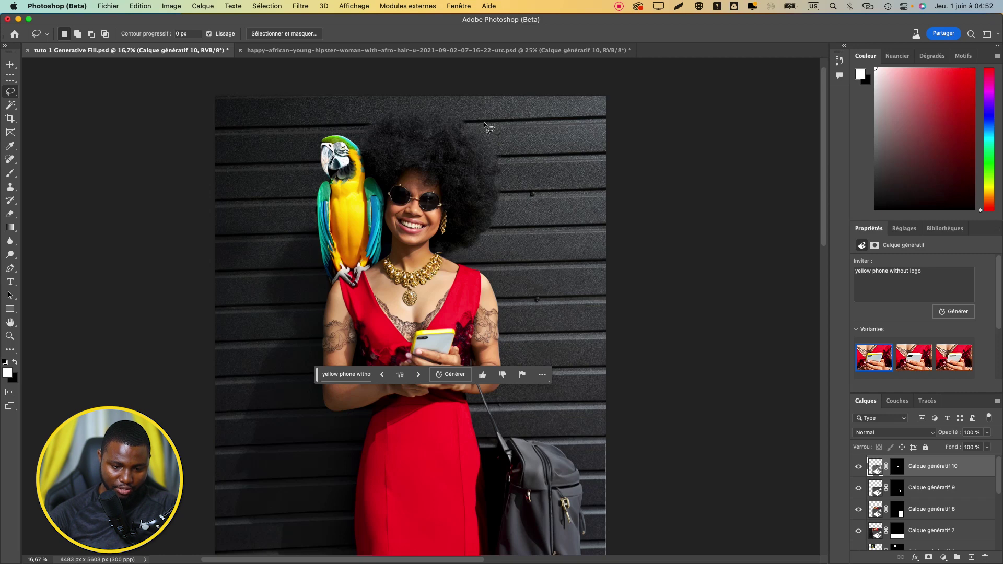
{"action": "left_click", "coordinate": [479, 105]}
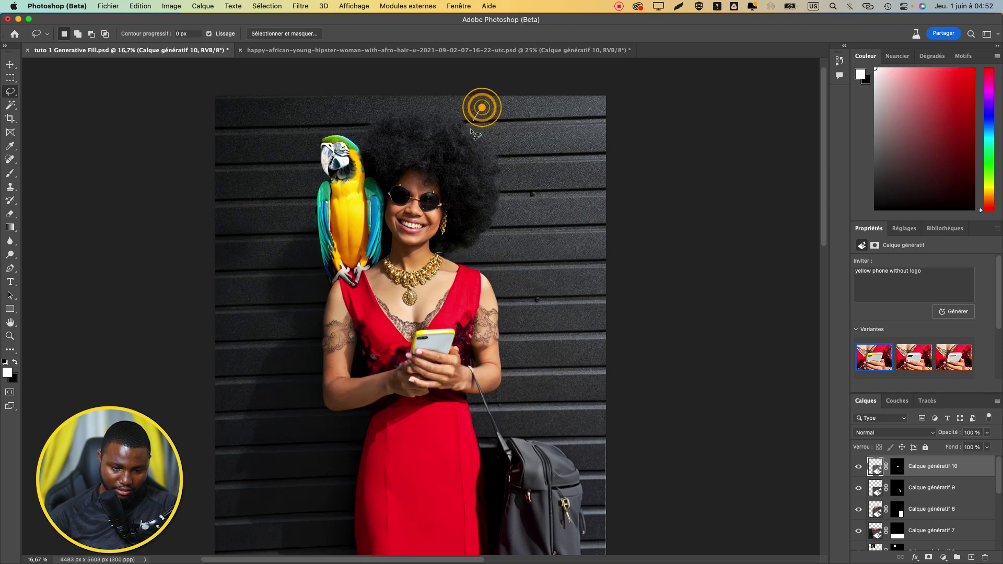
{"action": "left_click", "coordinate": [456, 112]}
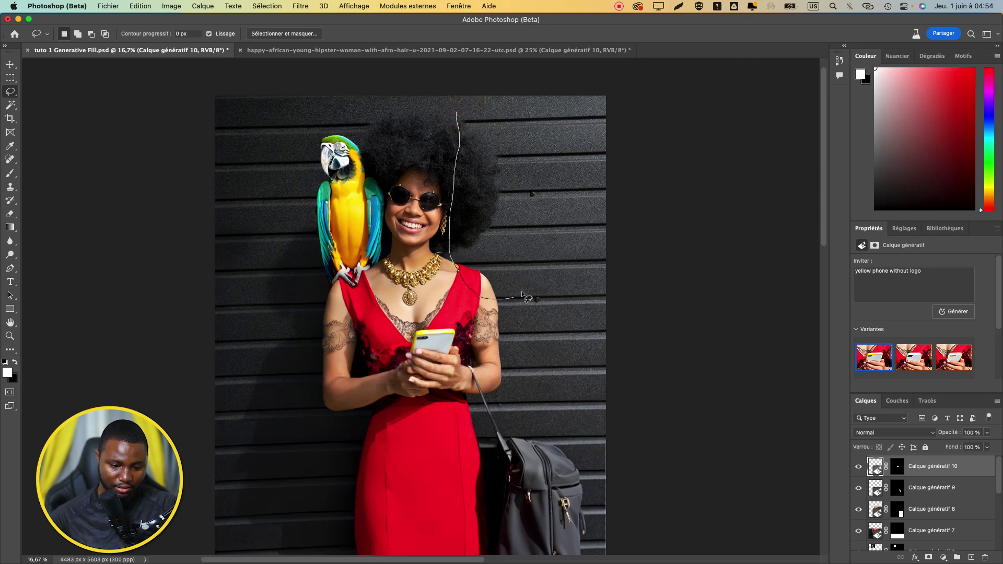
{"action": "left_click_drag", "start_coordinate": [494, 109], "coordinate": [491, 106]}
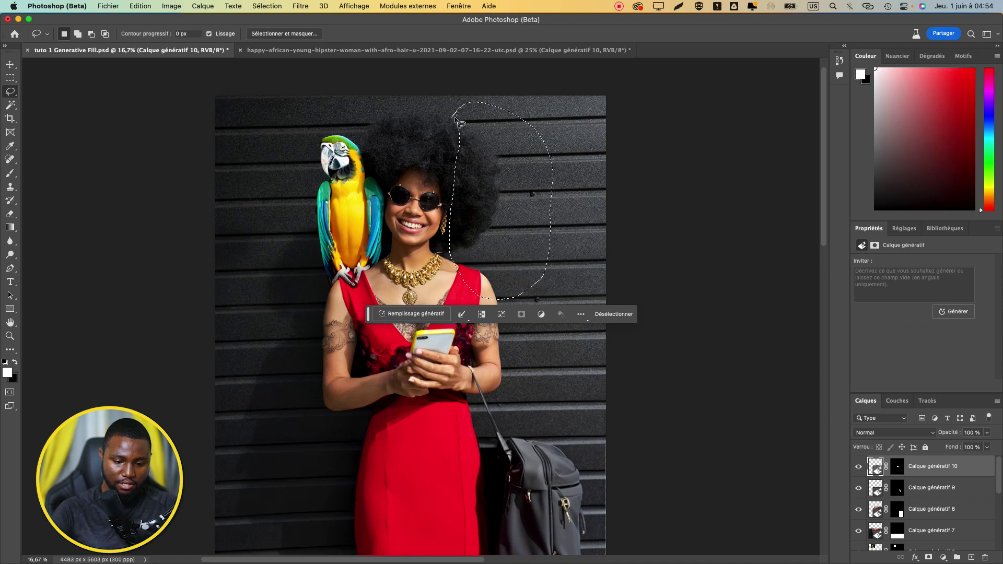
{"action": "left_click", "coordinate": [414, 314]}
{"action": "type", "text": "monkey on shoulder"}
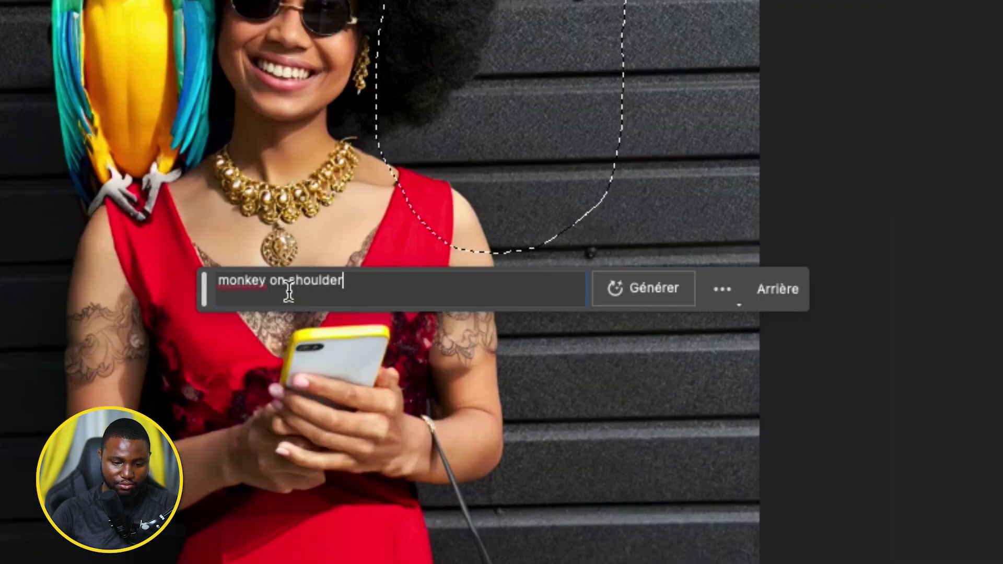
{"action": "left_click", "coordinate": [553, 314]}
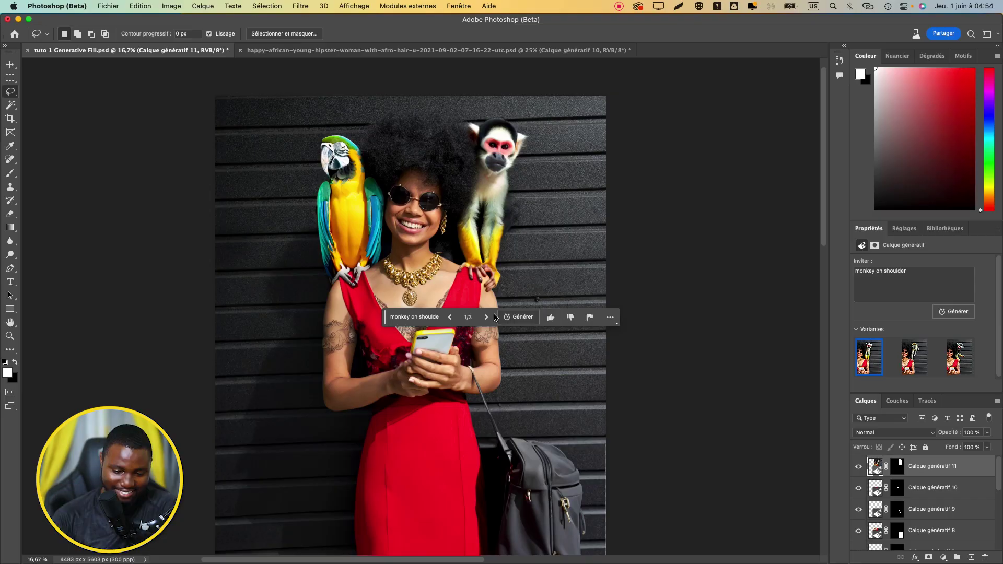
Step: Compare the three generated monkey variations on the shoulder, ending on the first one
{"action": "left_click", "coordinate": [487, 318]}
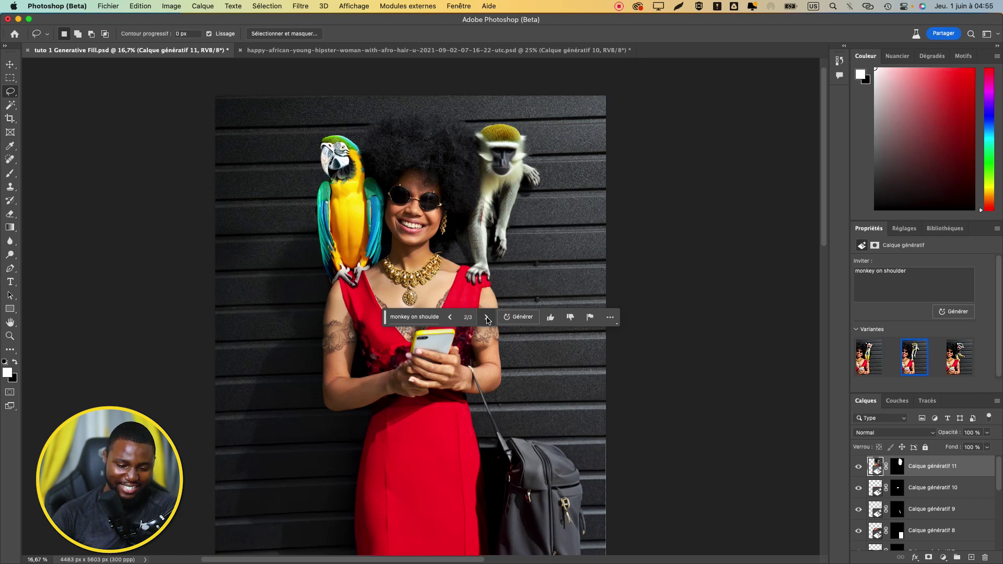
{"action": "left_click", "coordinate": [488, 317]}
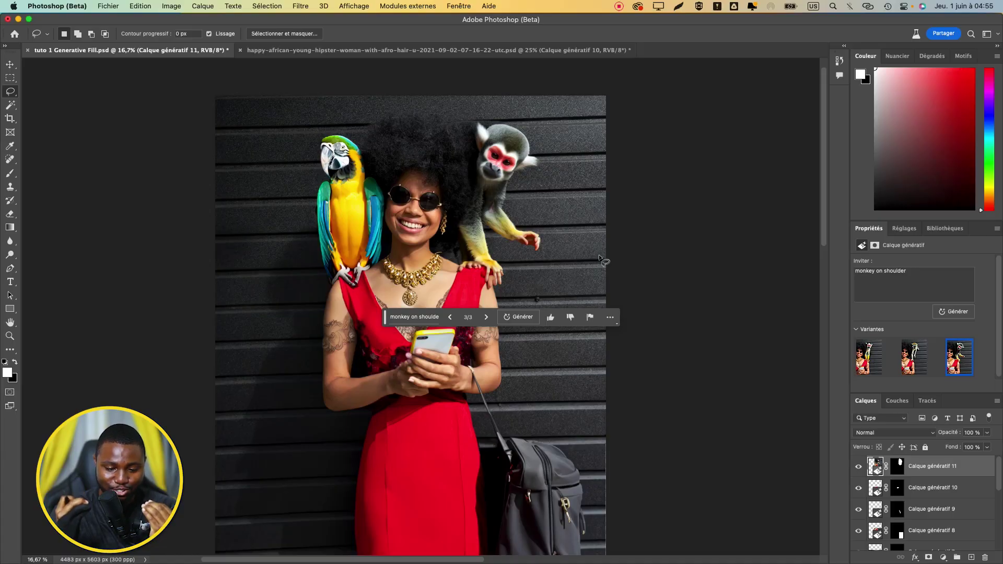
{"action": "left_click", "coordinate": [450, 317]}
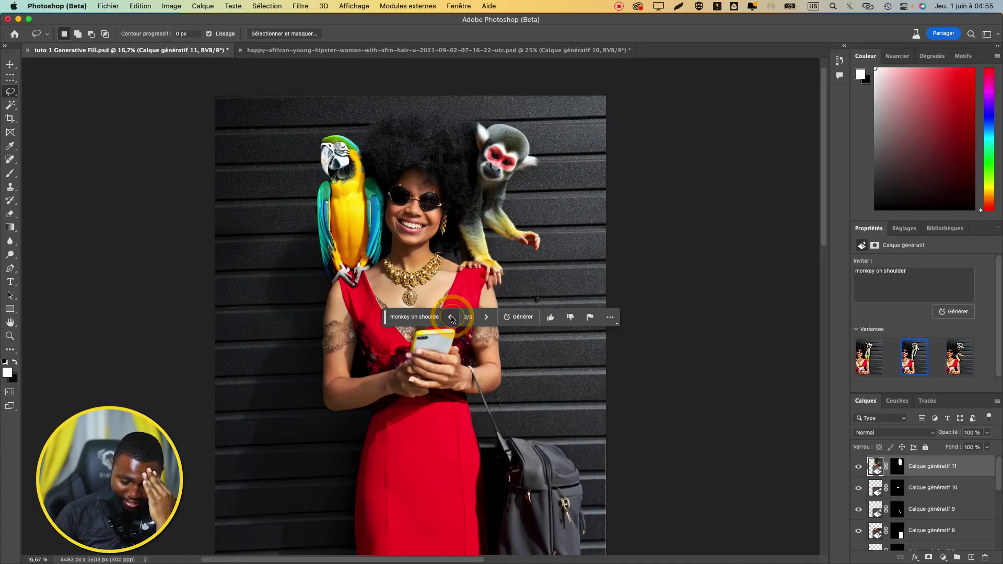
{"action": "left_click", "coordinate": [452, 317]}
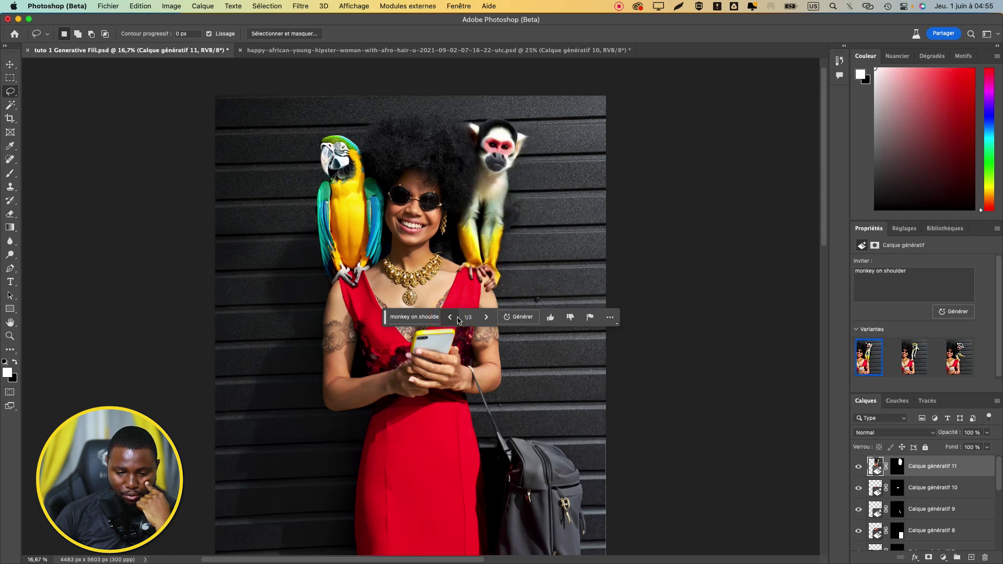
{"action": "left_click", "coordinate": [485, 318]}
{"action": "left_click", "coordinate": [485, 319]}
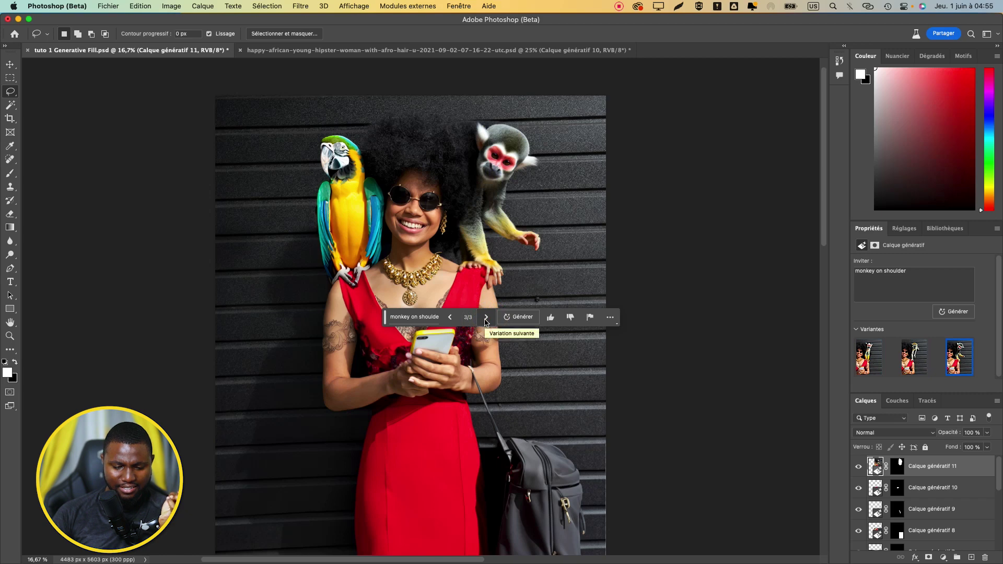
{"action": "left_click", "coordinate": [450, 318]}
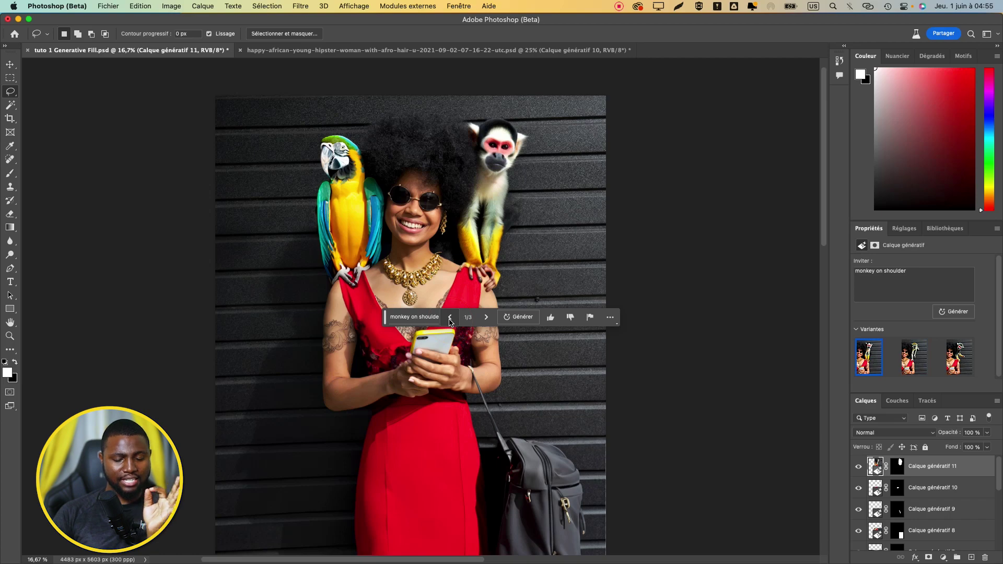
Step: Examine the monkey's hands on the shoulder up close, and review the other variations again before returning to the first
{"action": "scroll", "coordinate": [501, 277], "scroll_direction": "up", "scroll_amount": 5}
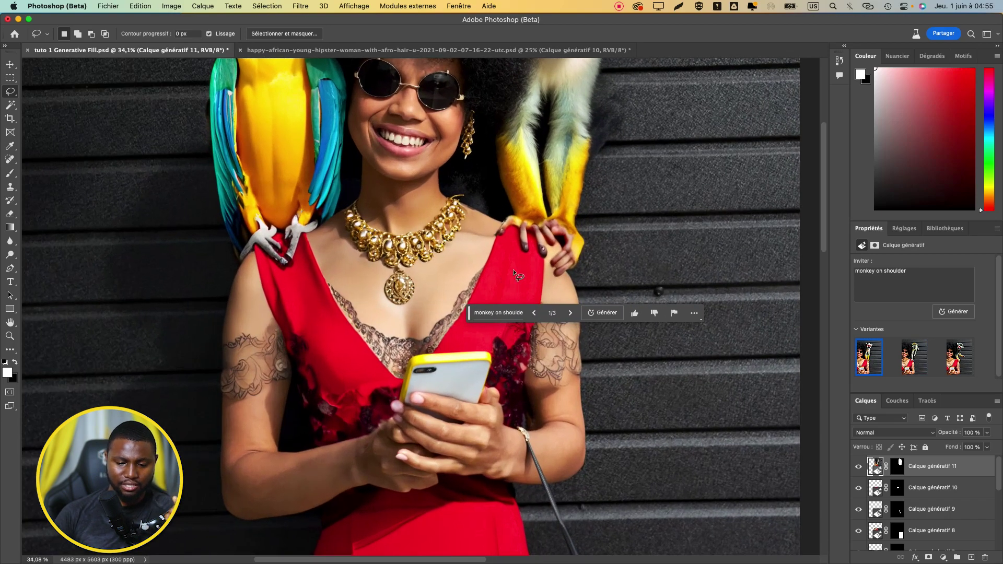
{"action": "scroll", "coordinate": [542, 228], "scroll_direction": "down", "scroll_amount": 2}
{"action": "scroll", "coordinate": [542, 228], "scroll_direction": "down", "scroll_amount": 2}
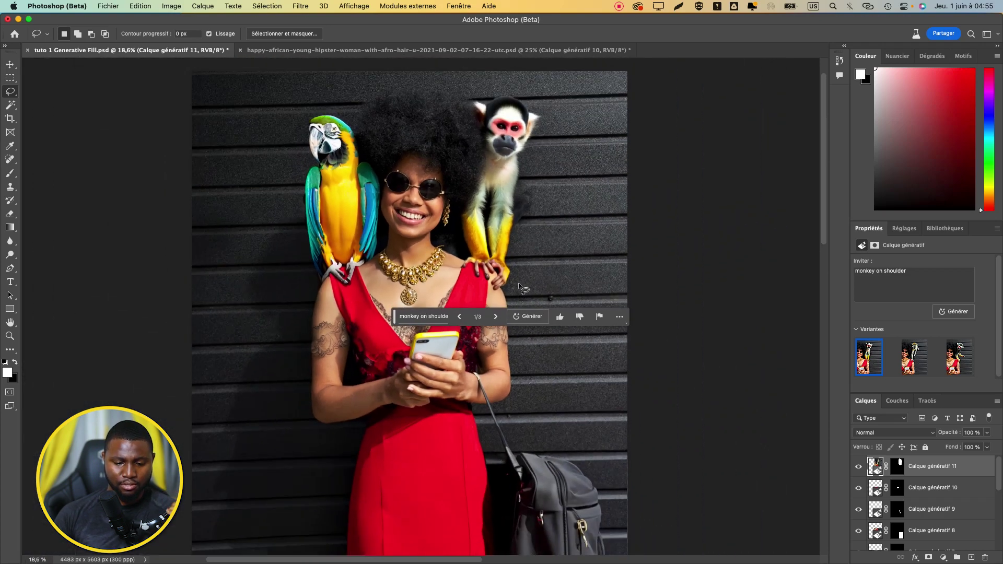
{"action": "left_click", "coordinate": [495, 317]}
{"action": "left_click", "coordinate": [495, 317]}
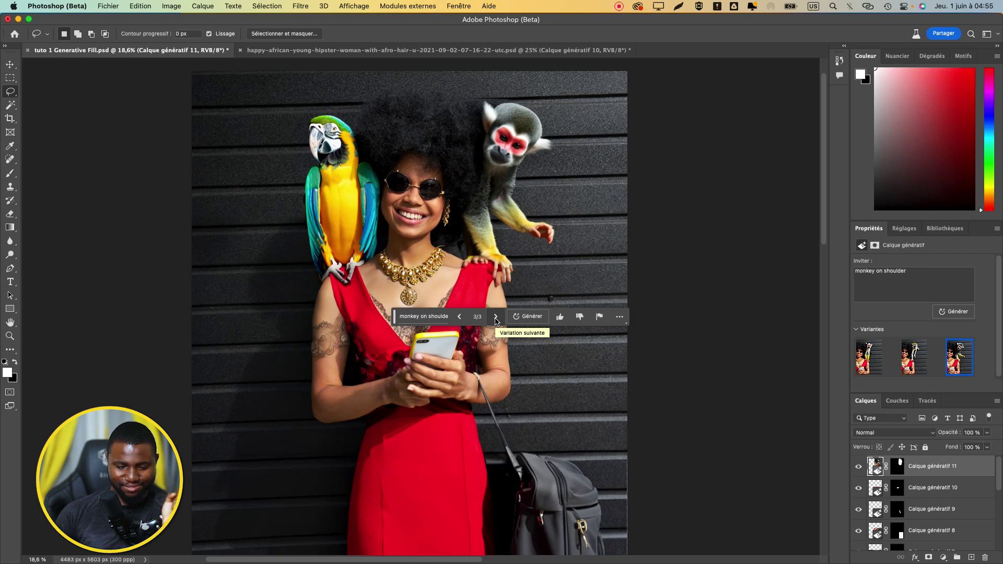
{"action": "left_click", "coordinate": [460, 318]}
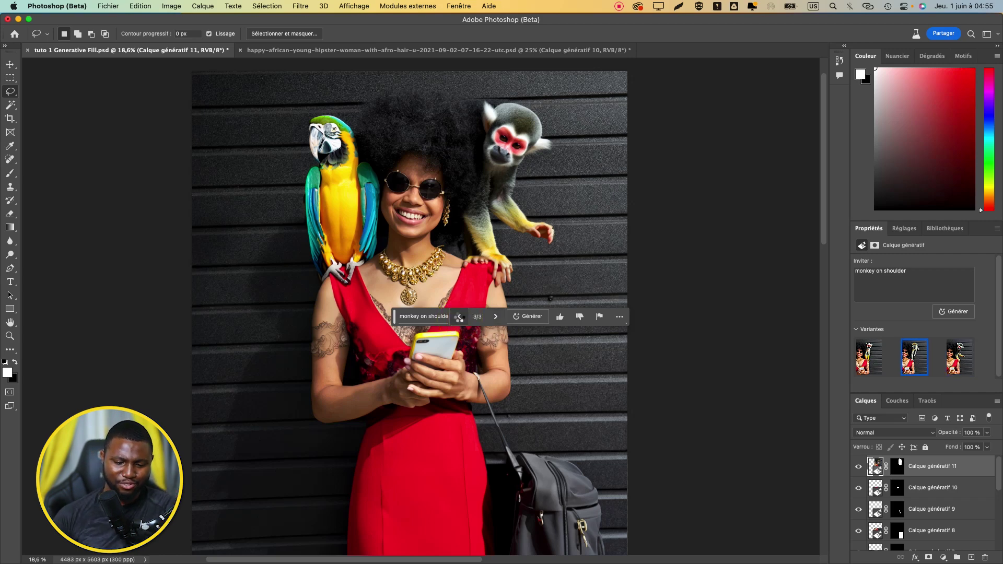
{"action": "left_click", "coordinate": [459, 317]}
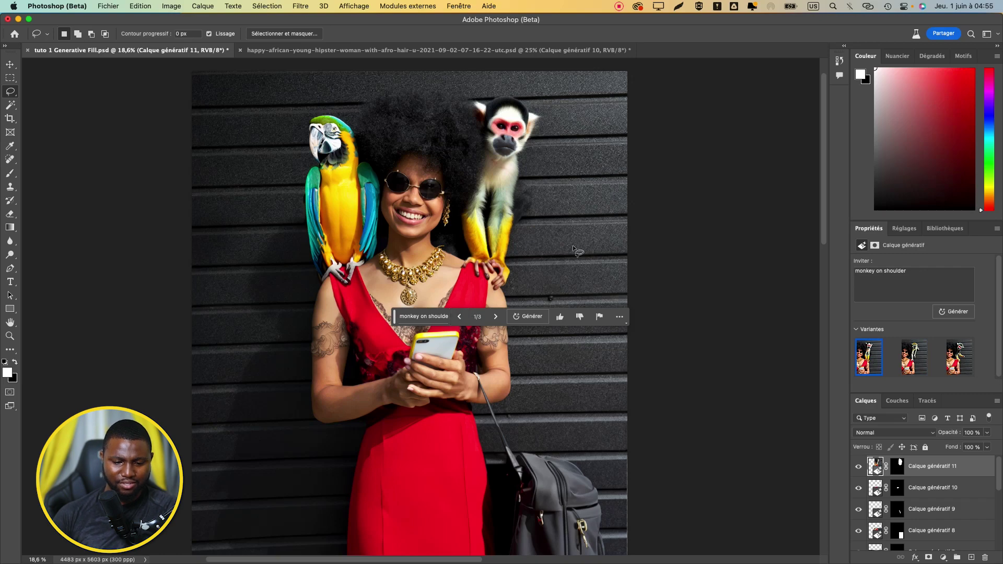
{"action": "scroll", "coordinate": [573, 250], "scroll_direction": "down", "scroll_amount": 2}
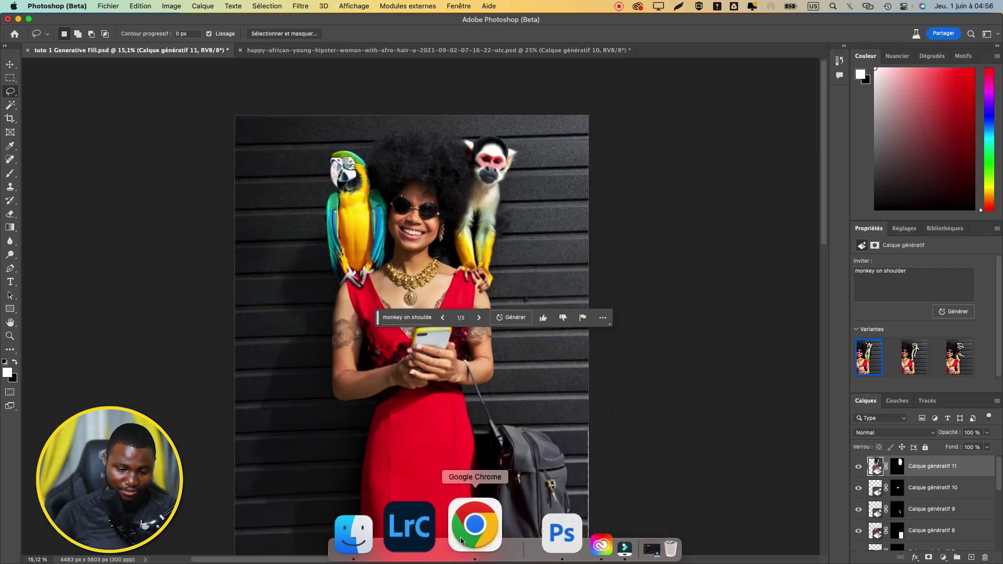
Step: Switch to DeepL and replace the French source text with "Grenouille sur le sac" for translation into English
{"action": "left_click", "coordinate": [461, 536]}
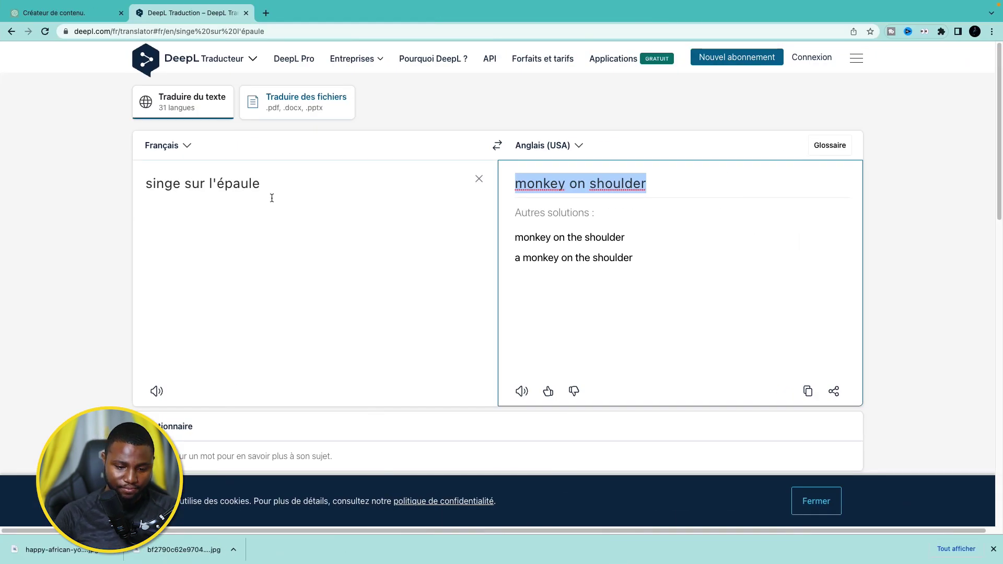
{"action": "left_click", "coordinate": [478, 180]}
{"action": "type", "text": "greno"}
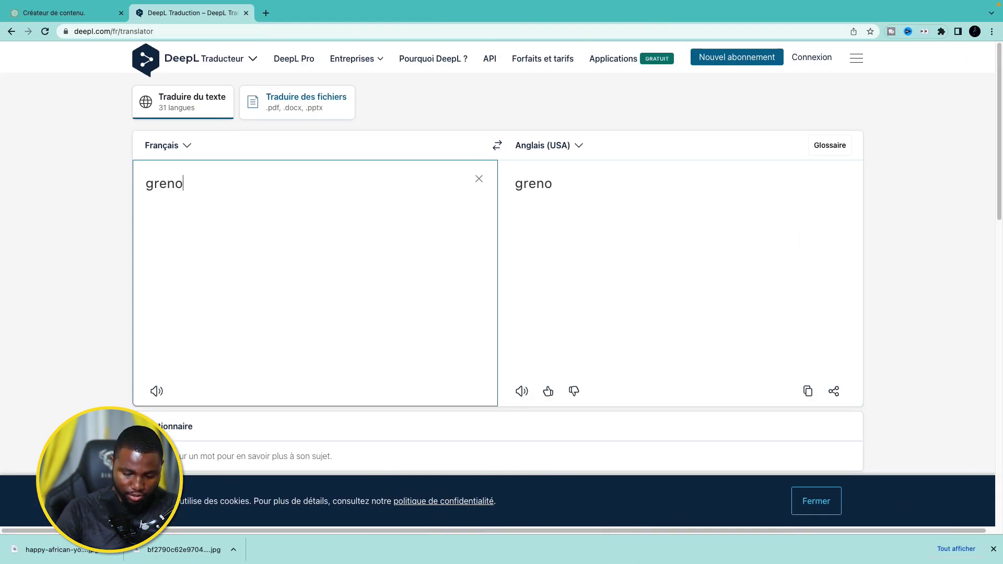
{"action": "type", "text": "uille sur le "}
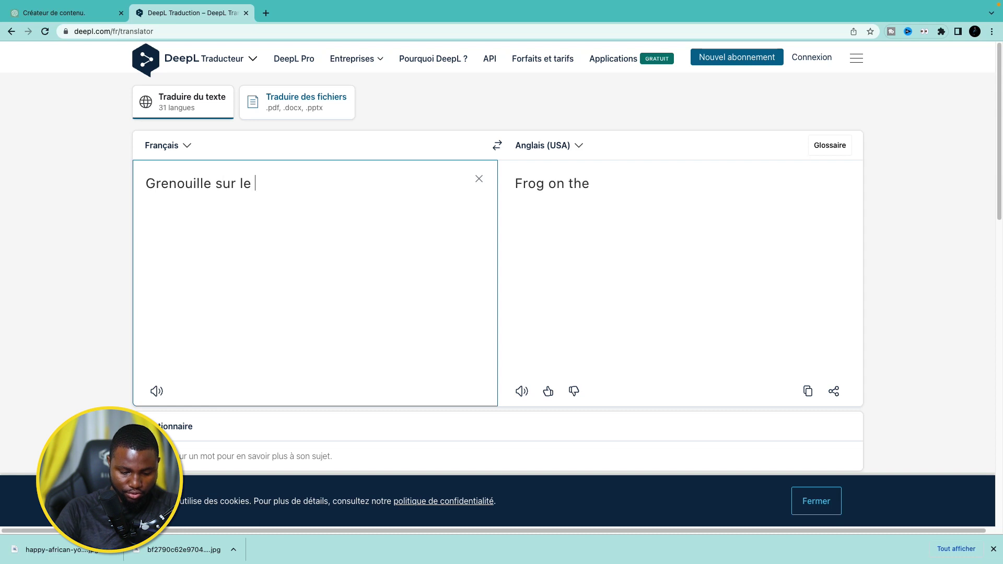
{"action": "type", "text": "sac"}
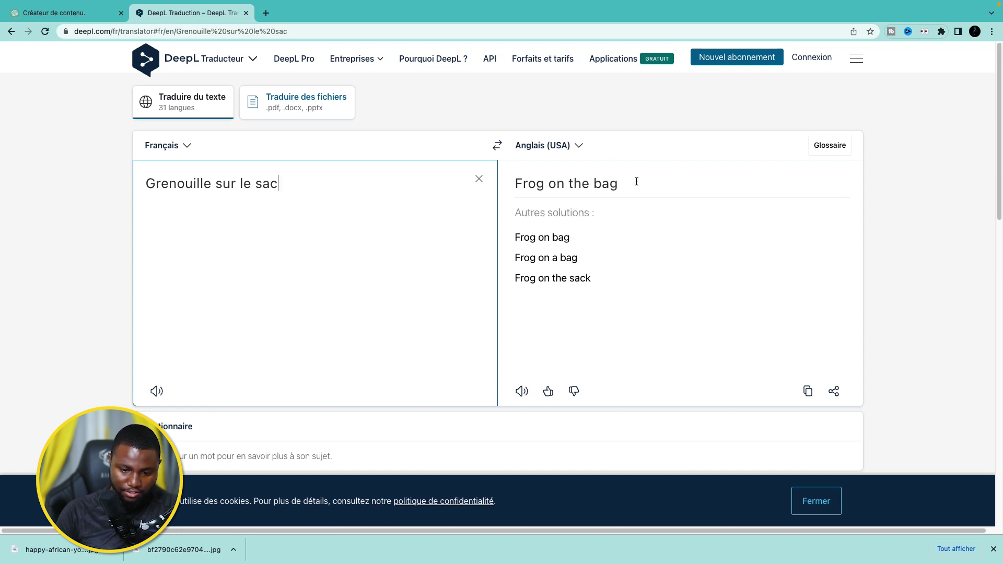
Step: Copy the English translation "Frog on the bag" and return to Photoshop
{"action": "triple_click", "coordinate": [636, 181]}
{"action": "key", "text": "super+c"}
{"action": "mouse_move", "coordinate": [447, 562]}
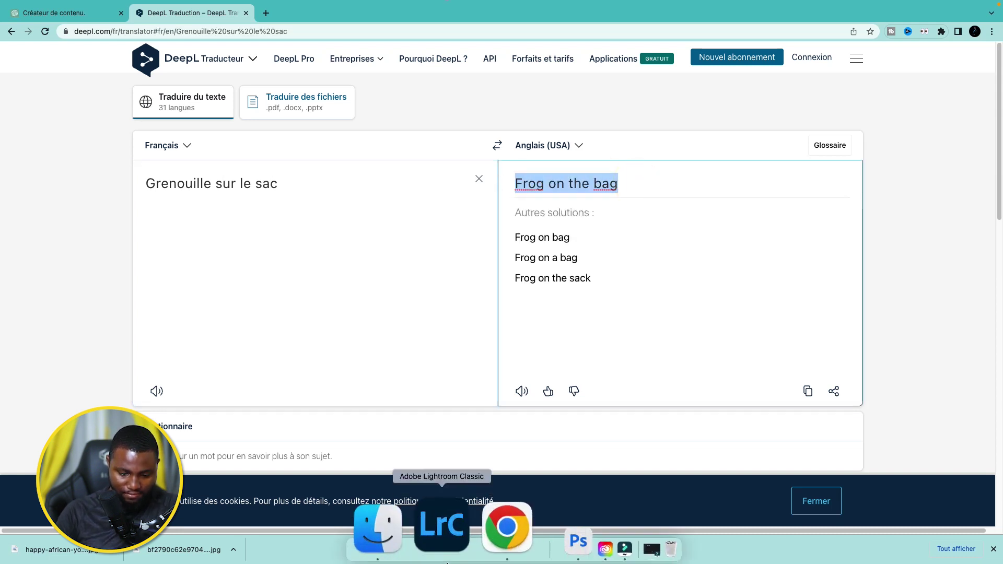
{"action": "left_click", "coordinate": [494, 533]}
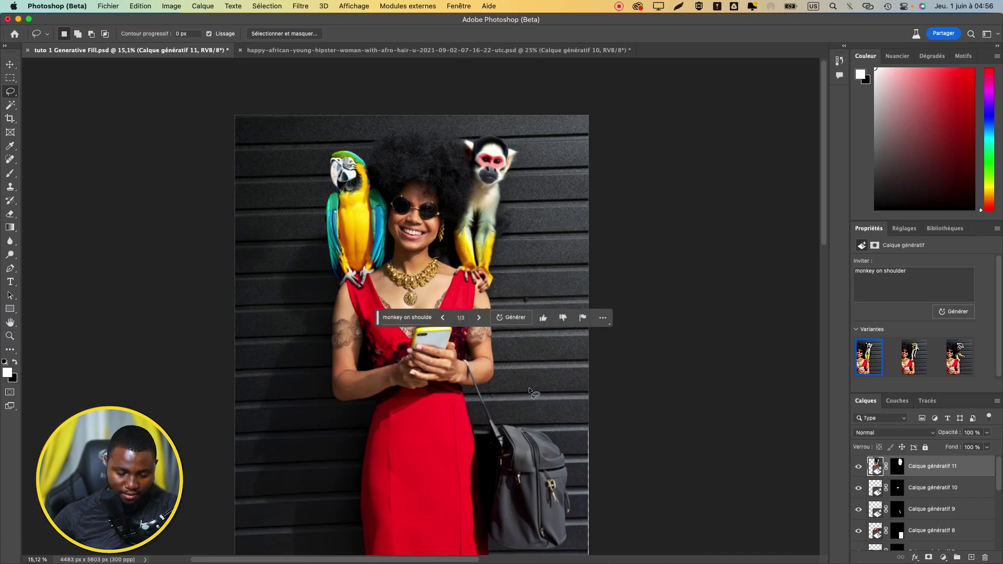
Step: Outline a lasso area over the top of the grey bag and generate a fill with the prompt "Frog on the bag"
{"action": "mouse_move", "coordinate": [525, 378]}
{"action": "left_mouse_down"}
{"action": "mouse_move", "coordinate": [503, 426]}
{"action": "mouse_move", "coordinate": [513, 459]}
{"action": "left_mouse_up"}
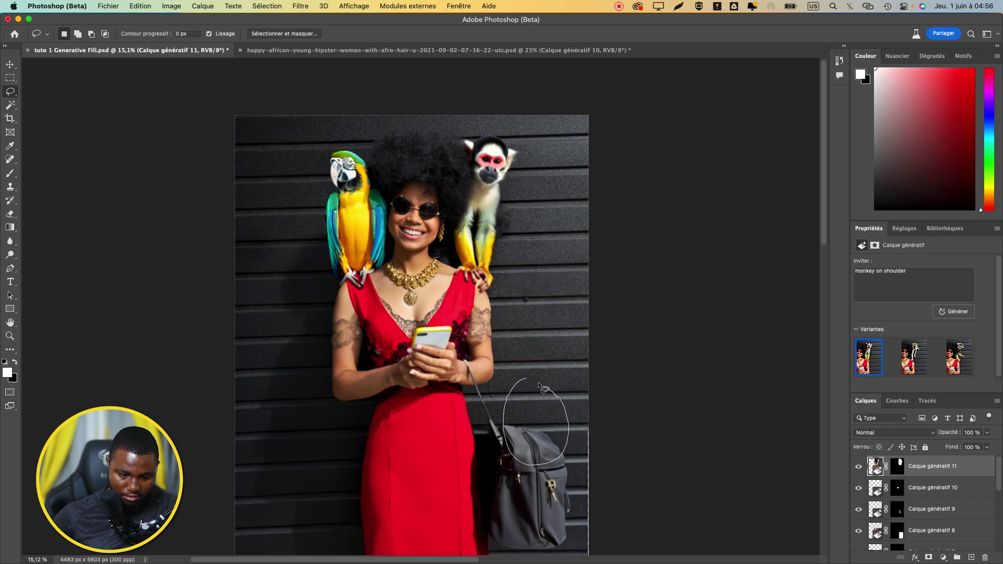
{"action": "left_click_drag", "start_coordinate": [534, 391], "coordinate": [534, 390]}
{"action": "left_click", "coordinate": [459, 478]}
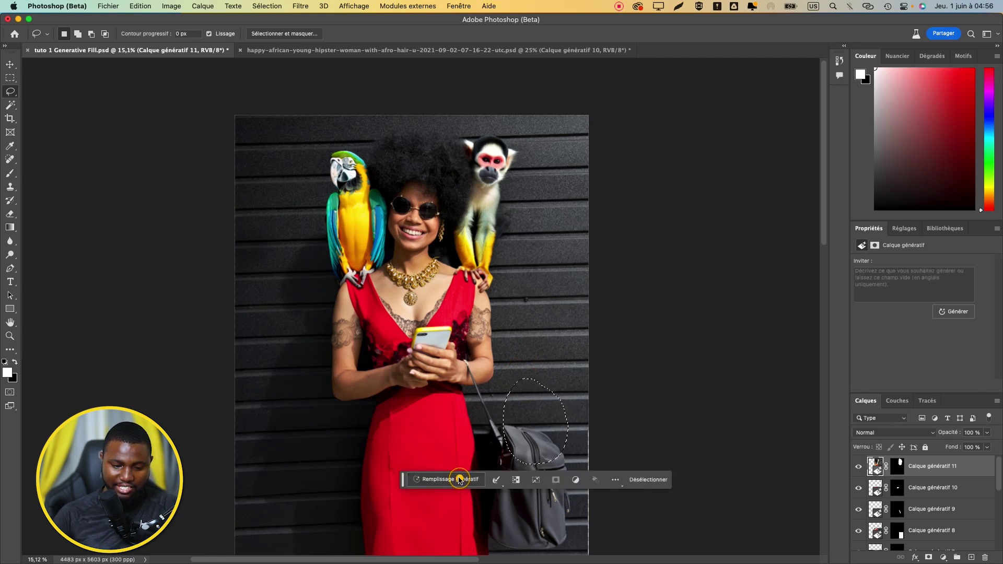
{"action": "key", "text": "super+v"}
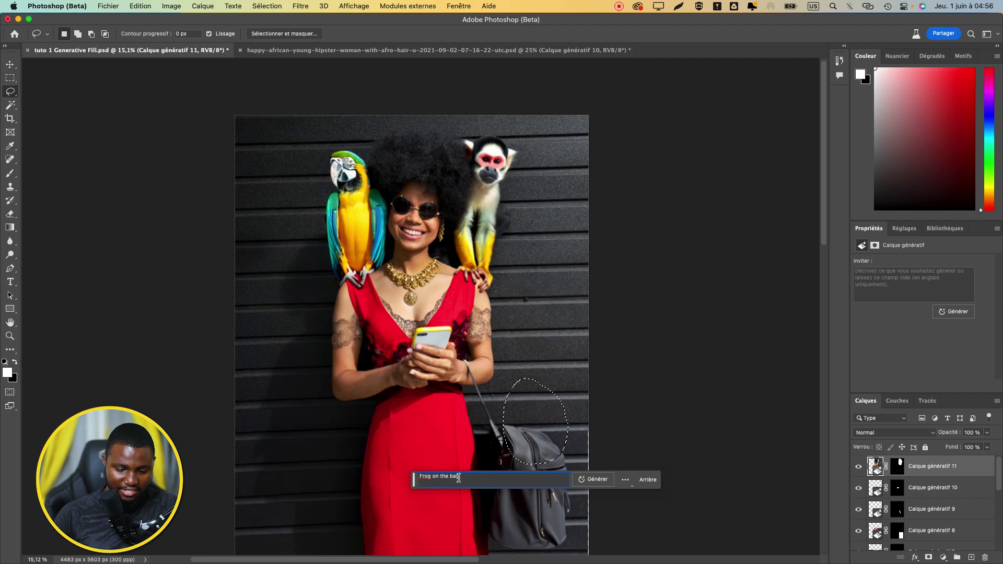
{"action": "left_click", "coordinate": [585, 480]}
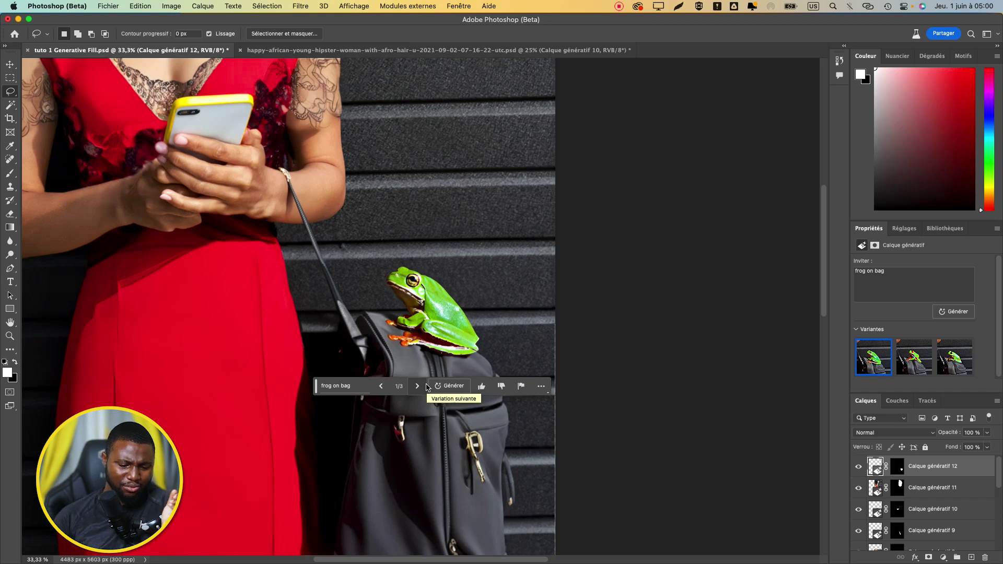
Step: Compare the three generated frog variations, return to the first one, and view it within the whole picture
{"action": "left_click", "coordinate": [422, 387]}
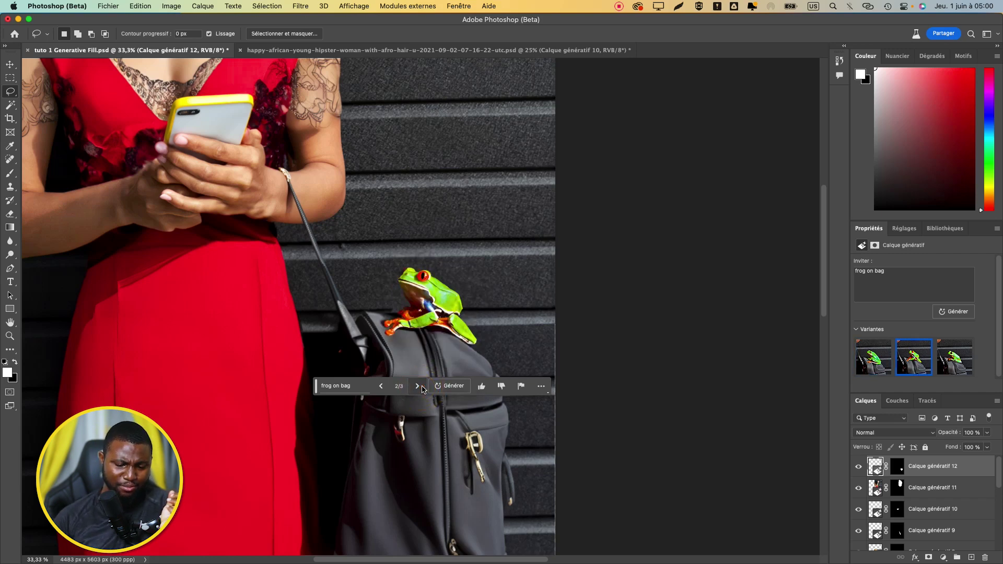
{"action": "left_click", "coordinate": [422, 387]}
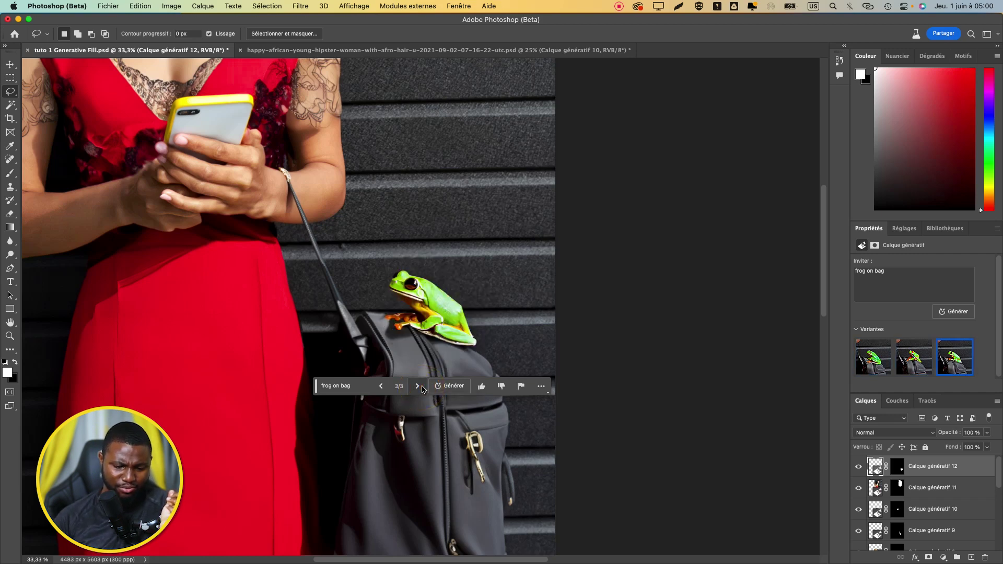
{"action": "left_click", "coordinate": [382, 387]}
{"action": "left_click", "coordinate": [382, 387]}
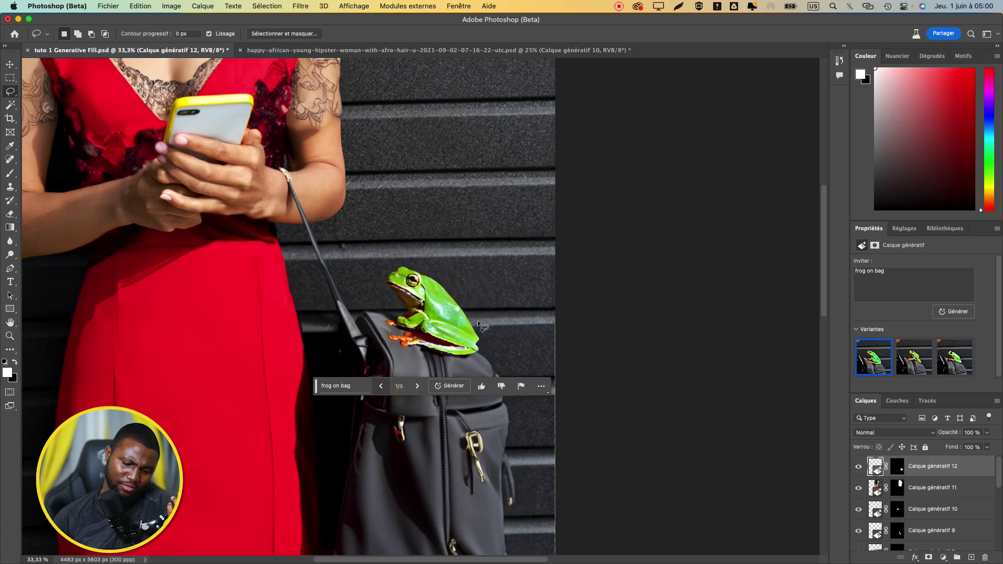
{"action": "scroll", "coordinate": [496, 311], "scroll_direction": "down", "scroll_amount": 5}
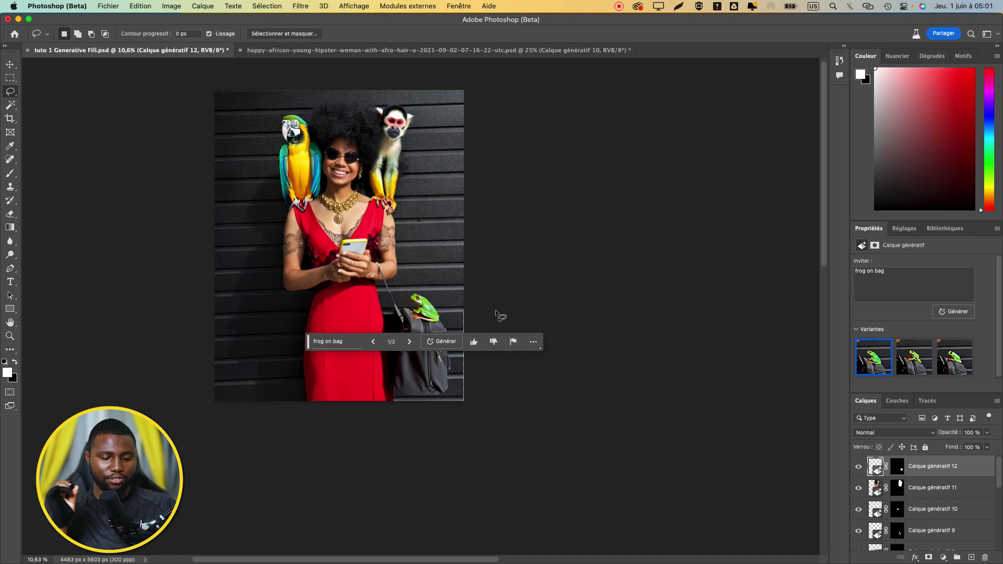
Step: Crop the canvas to a 1:1 ratio of about 5943 x 5942 px, adding space above the head and keeping the whole bag
{"action": "key", "text": "c"}
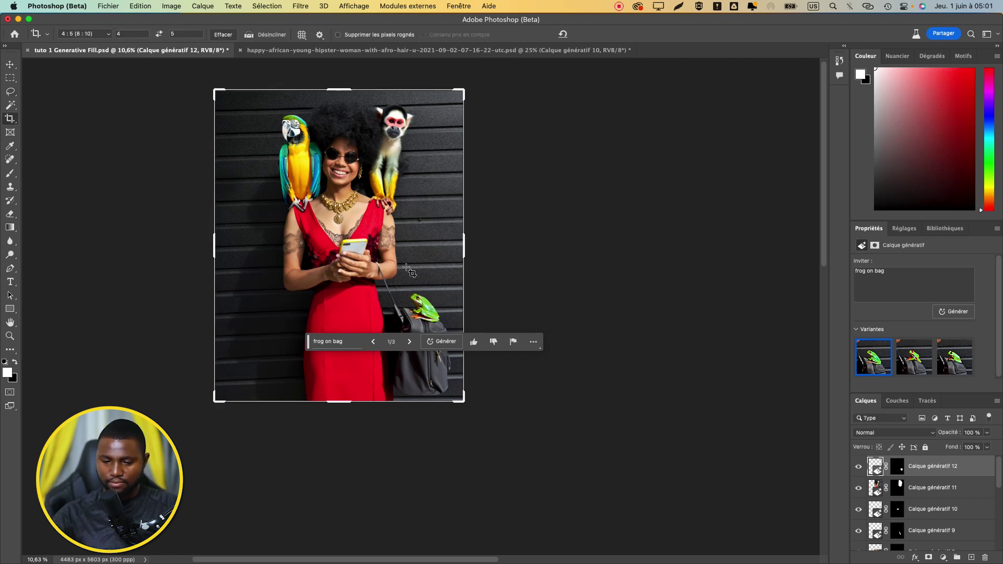
{"action": "left_click", "coordinate": [108, 34]}
{"action": "left_click", "coordinate": [79, 24]}
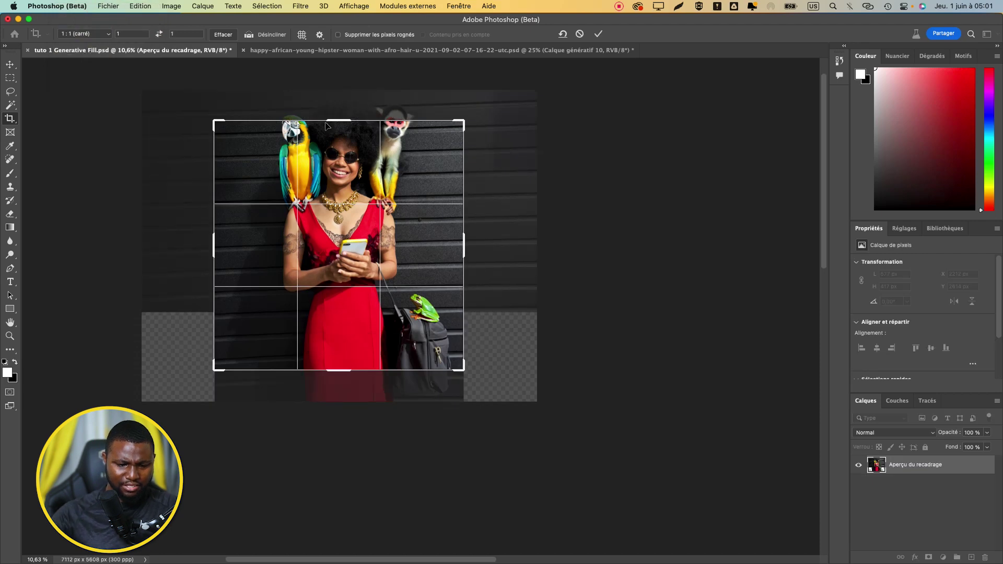
{"action": "left_click_drag", "start_coordinate": [339, 121], "coordinate": [339, 95]}
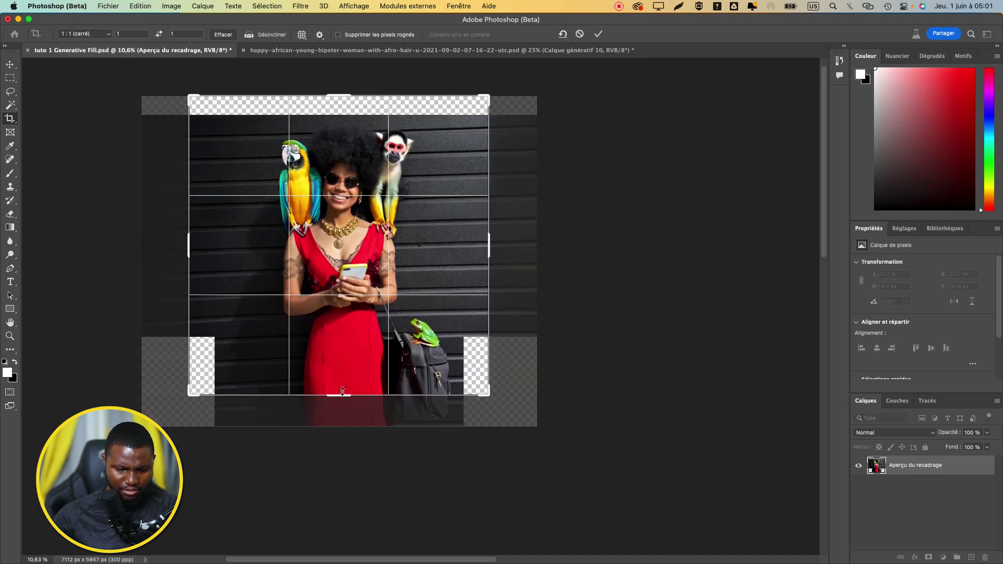
{"action": "mouse_move", "coordinate": [342, 391]}
{"action": "left_mouse_down"}
{"action": "mouse_move", "coordinate": [340, 400]}
{"action": "mouse_move", "coordinate": [336, 391]}
{"action": "mouse_move", "coordinate": [354, 398]}
{"action": "left_mouse_up"}
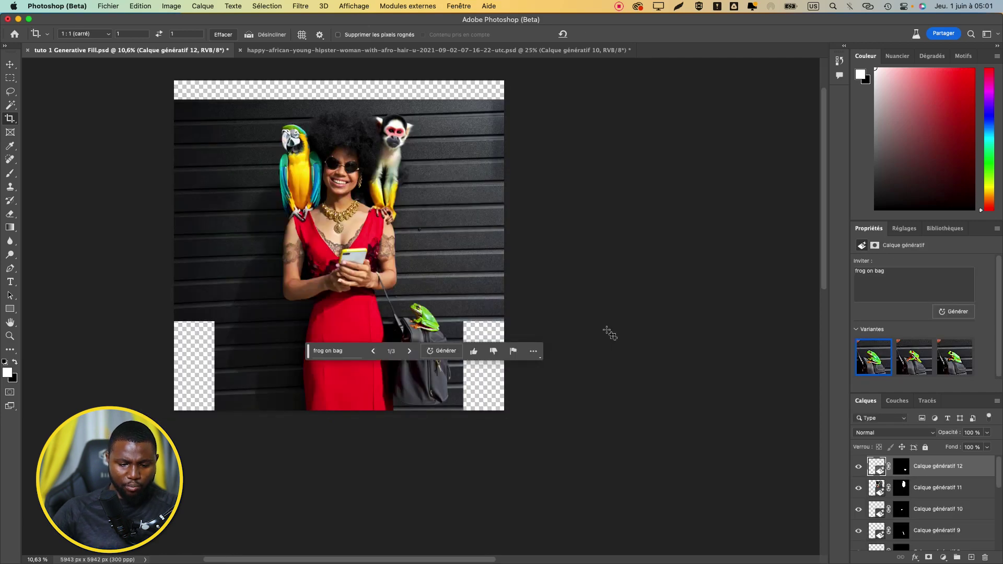
Step: Select the transparent strip above the photo and both empty lower corners together, and fill them generatively with an empty prompt
{"action": "left_click", "coordinate": [10, 78]}
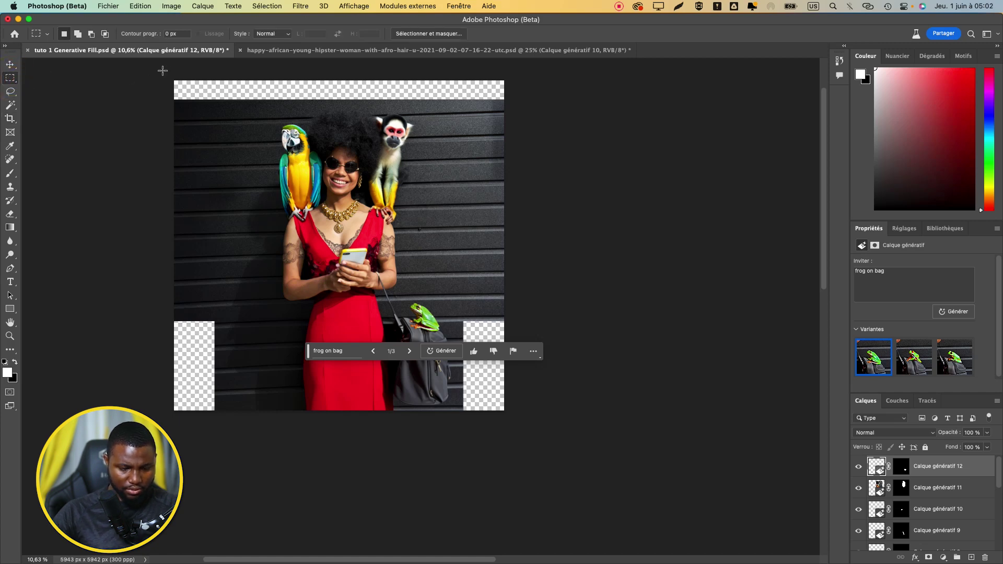
{"action": "left_click_drag", "start_coordinate": [159, 69], "coordinate": [510, 104]}
{"action": "key", "text": "shift"}
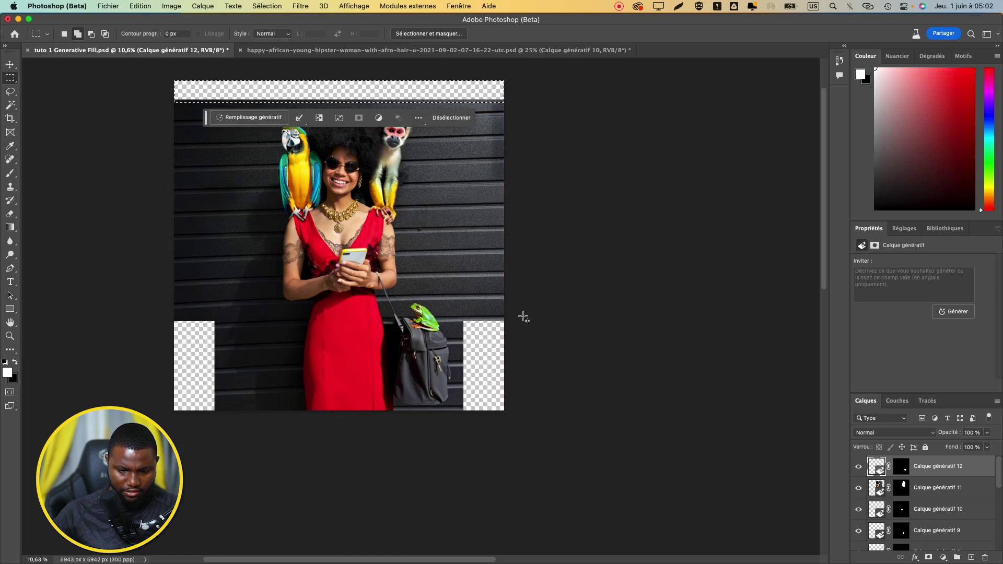
{"action": "left_click_drag", "start_coordinate": [512, 316], "coordinate": [459, 415]}
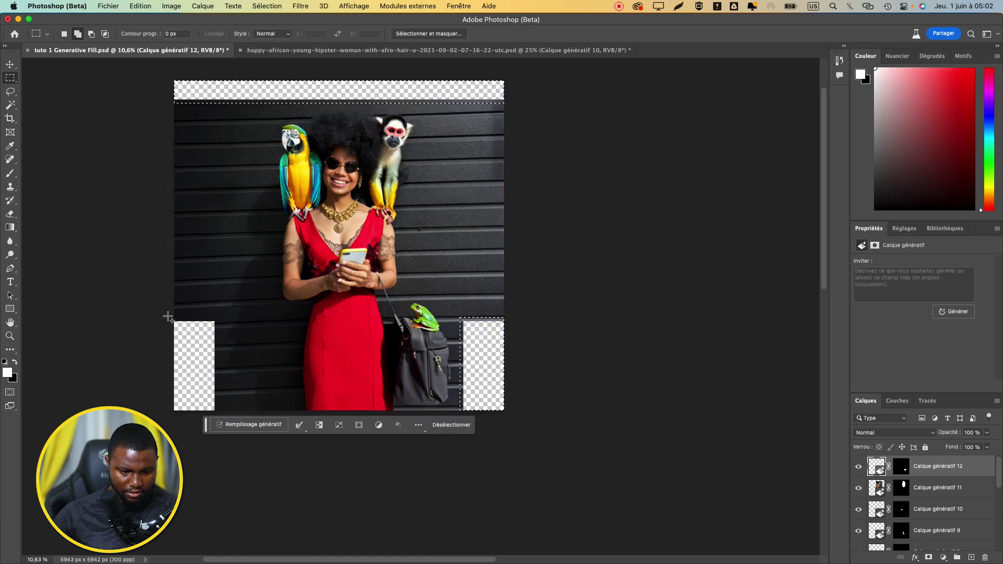
{"action": "left_click_drag", "start_coordinate": [168, 317], "coordinate": [218, 423]}
{"action": "left_click", "coordinate": [246, 426]}
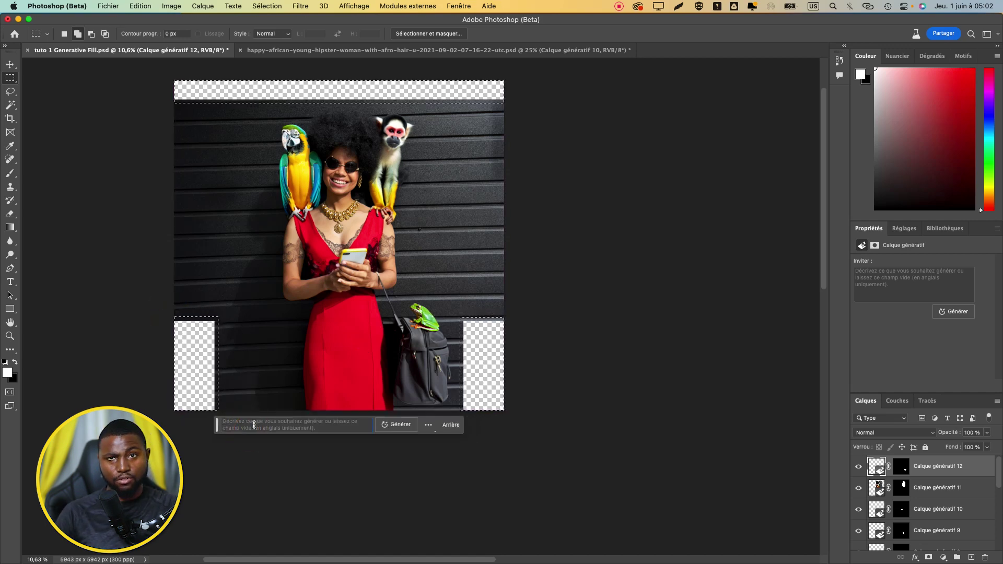
{"action": "left_click", "coordinate": [395, 425]}
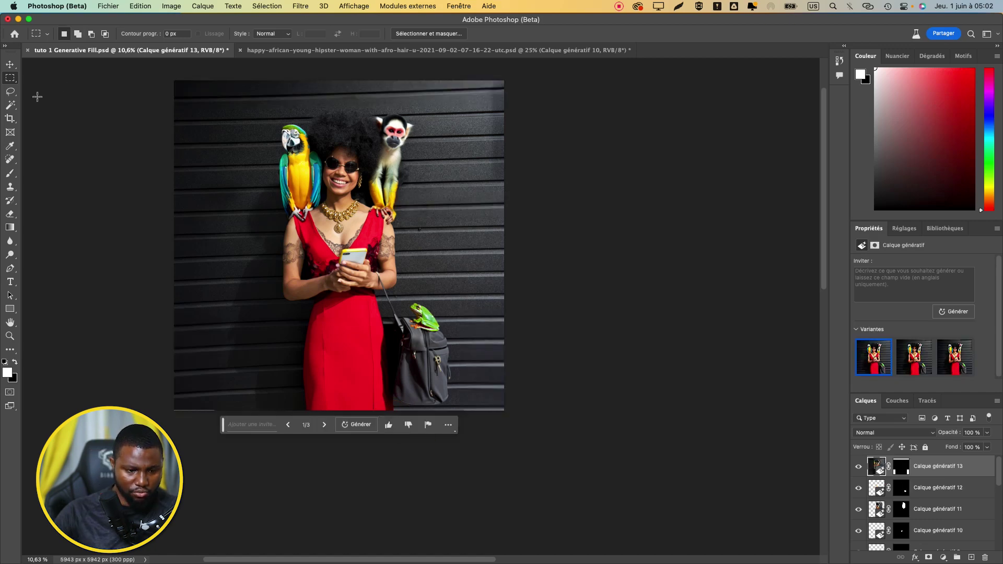
Step: Draw a lasso selection around the top of the woman's hair and the wall just above it
{"action": "left_click", "coordinate": [10, 93]}
{"action": "key", "text": "super+plus"}
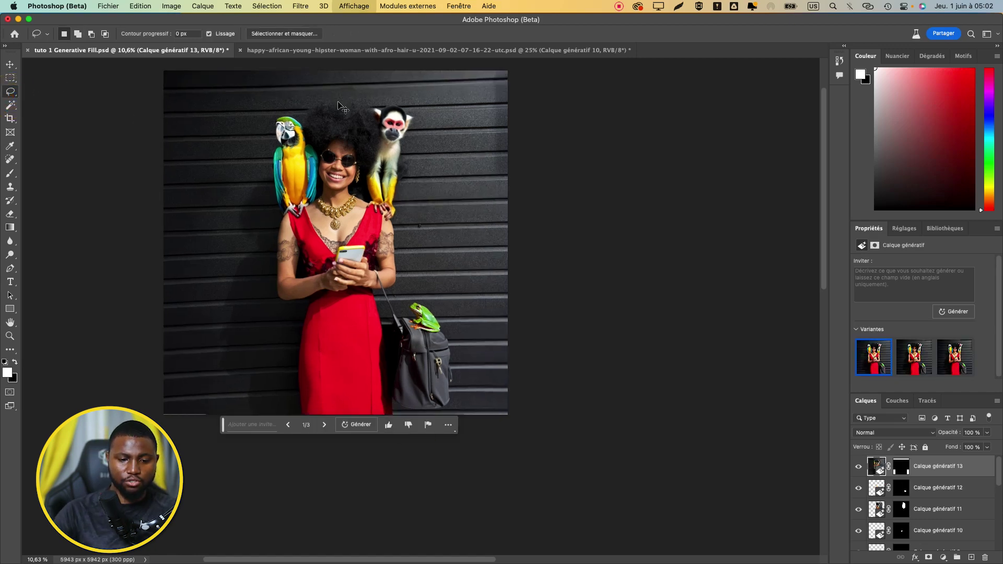
{"action": "key", "text": "super+plus"}
{"action": "key", "text": "super+plus"}
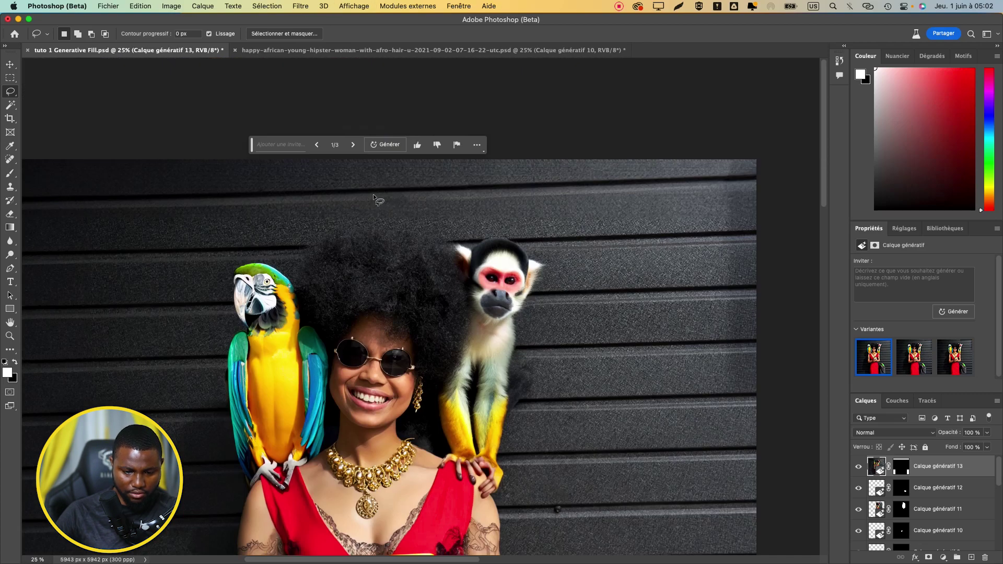
{"action": "mouse_move", "coordinate": [373, 193]}
{"action": "left_mouse_down"}
{"action": "mouse_move", "coordinate": [319, 211]}
{"action": "mouse_move", "coordinate": [304, 238]}
{"action": "left_mouse_up"}
{"action": "left_click_drag", "start_coordinate": [446, 230], "coordinate": [372, 192]}
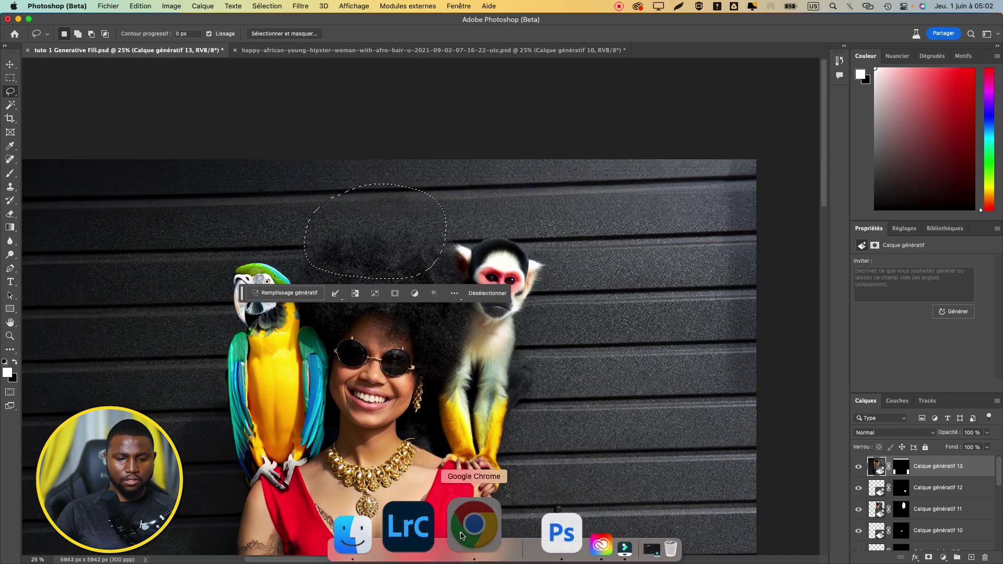
Step: Switch to DeepL in Chrome and replace the French source text with "couronne de reine sur la tête de la femme"
{"action": "left_click", "coordinate": [473, 527]}
{"action": "left_click", "coordinate": [479, 180]}
{"action": "type", "text": "cour"}
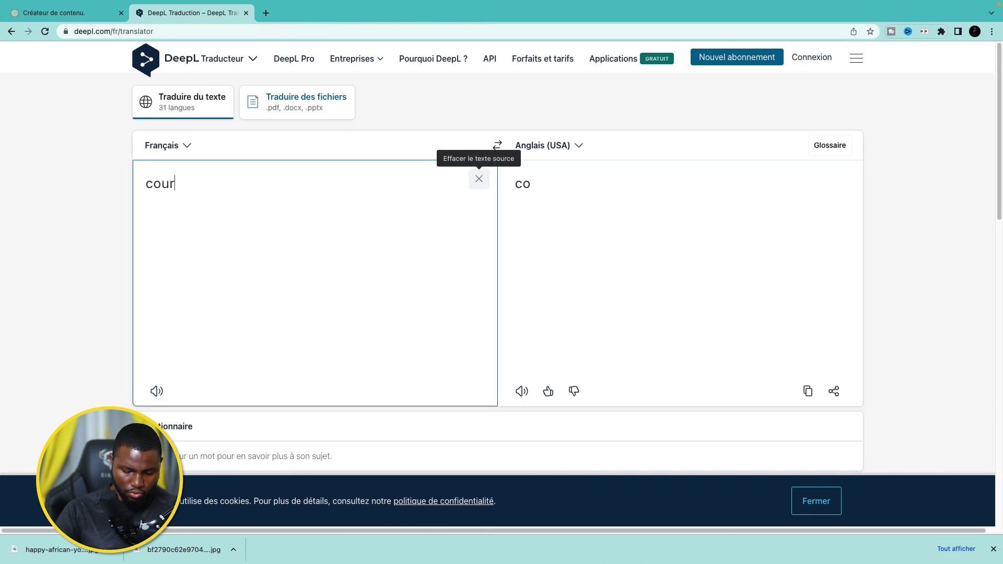
{"action": "type", "text": "onne de rei"}
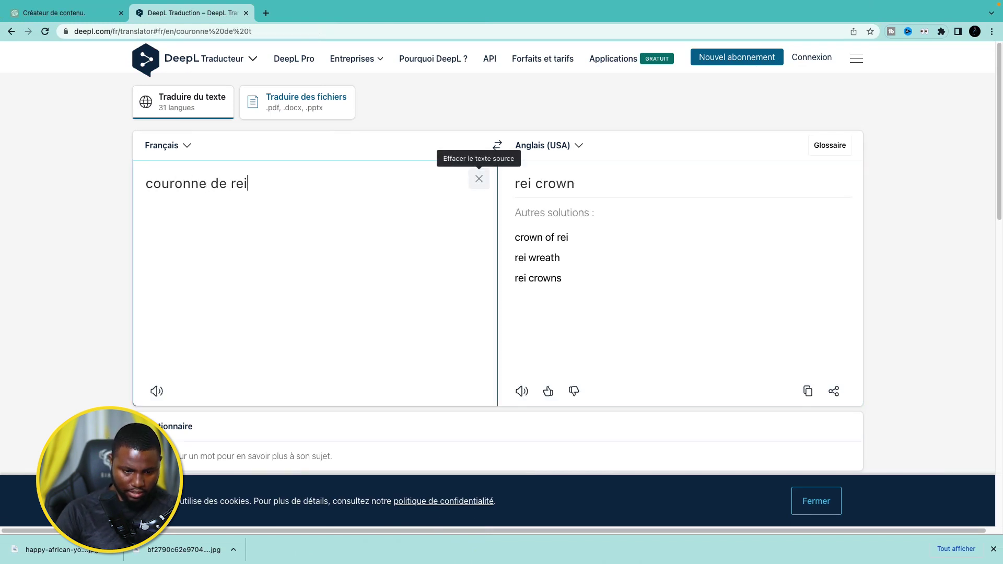
{"action": "type", "text": "ne sur la"}
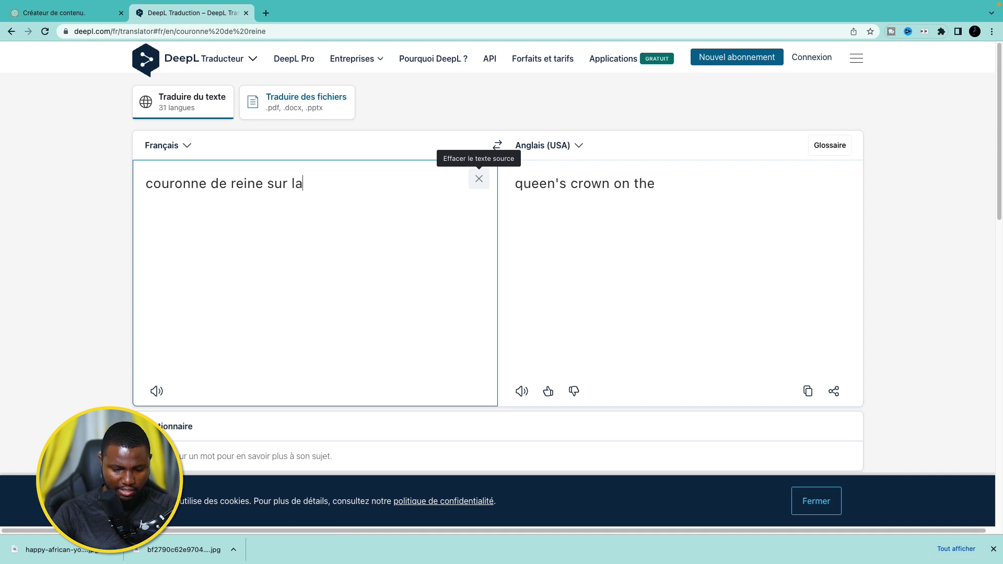
{"action": "type", "text": " tête de la femme"}
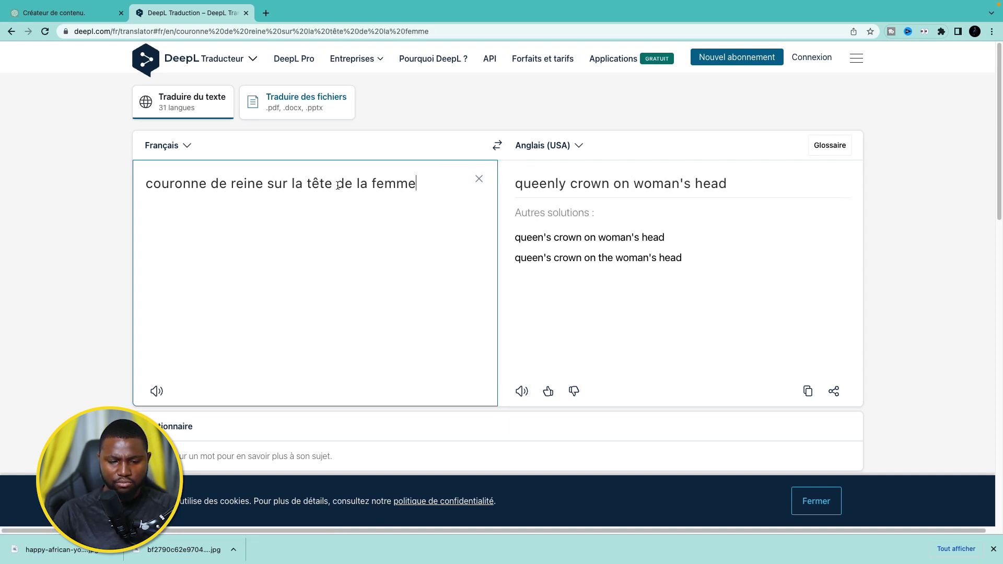
Step: Shorten the French text to "couronne de reine sur la tête", copy the translation "queen's crown on her head", and return to Photoshop
{"action": "left_click_drag", "start_coordinate": [338, 185], "coordinate": [426, 186]}
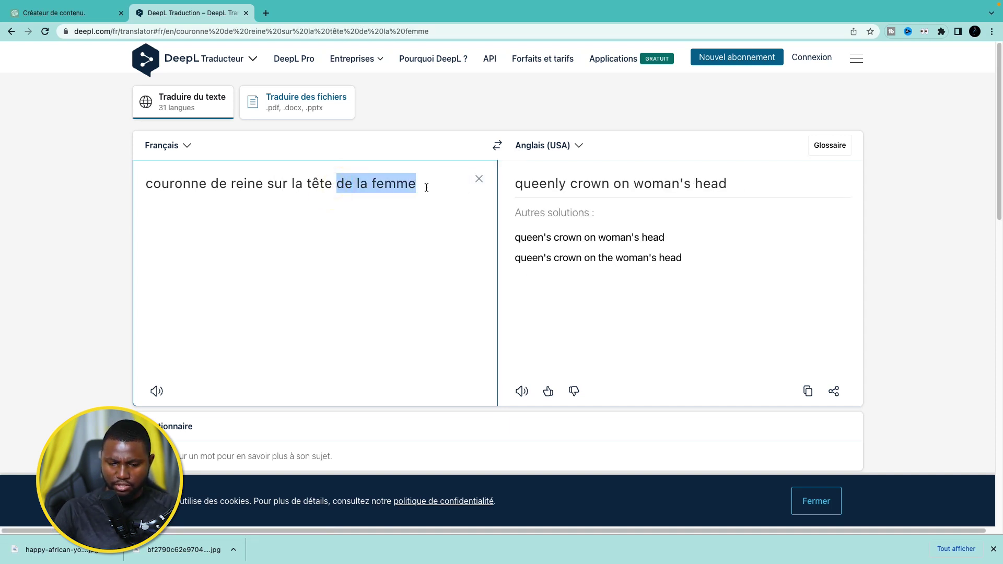
{"action": "key", "text": "BackSpace"}
{"action": "left_click_drag", "start_coordinate": [694, 182], "coordinate": [515, 181]}
{"action": "key", "text": "super+c"}
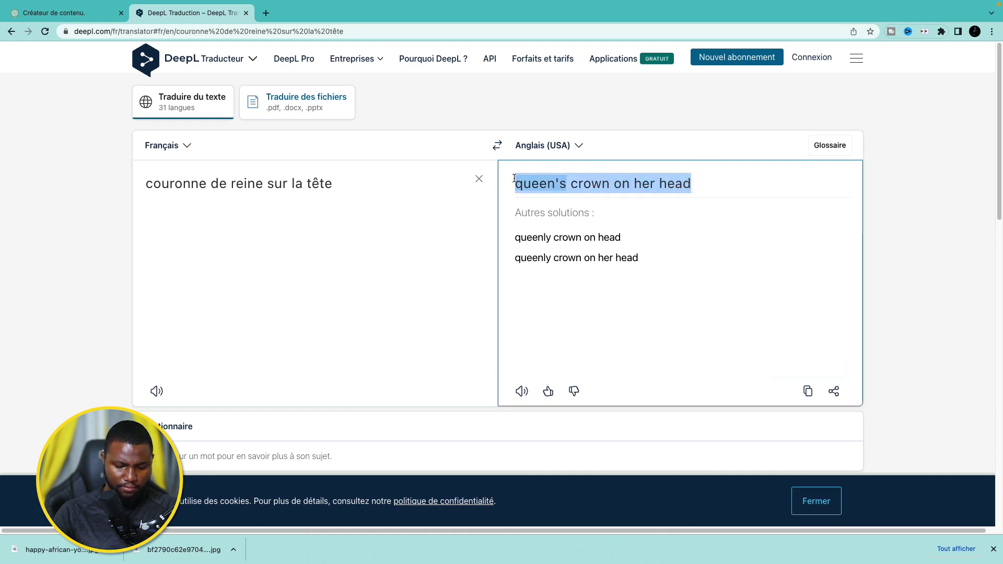
{"action": "left_click", "coordinate": [490, 527]}
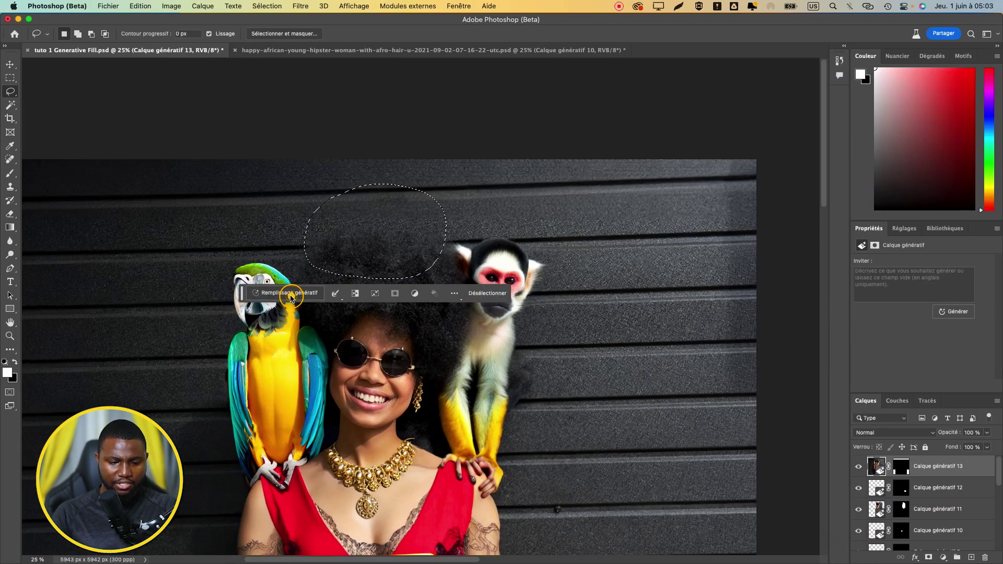
Step: Generate a fill in the selection above the hair with the prompt "queen's crown on her head"
{"action": "left_click", "coordinate": [290, 294]}
{"action": "key", "text": "super+v"}
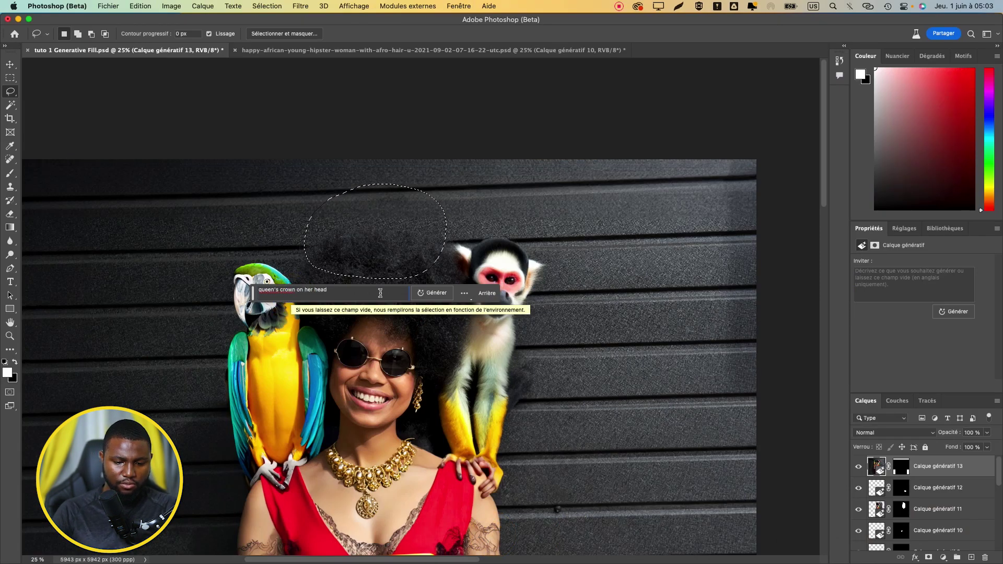
{"action": "left_click", "coordinate": [431, 293]}
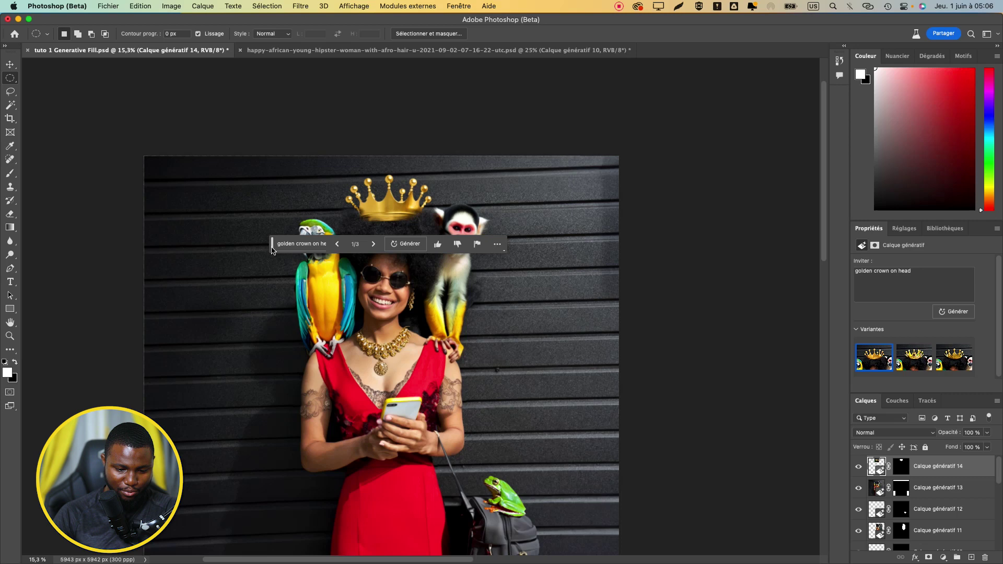
Step: Move the floating task bar off the face and compare the three golden crown variations, ending on the first one
{"action": "left_click_drag", "start_coordinate": [272, 250], "coordinate": [314, 462]}
{"action": "left_click", "coordinate": [415, 456]}
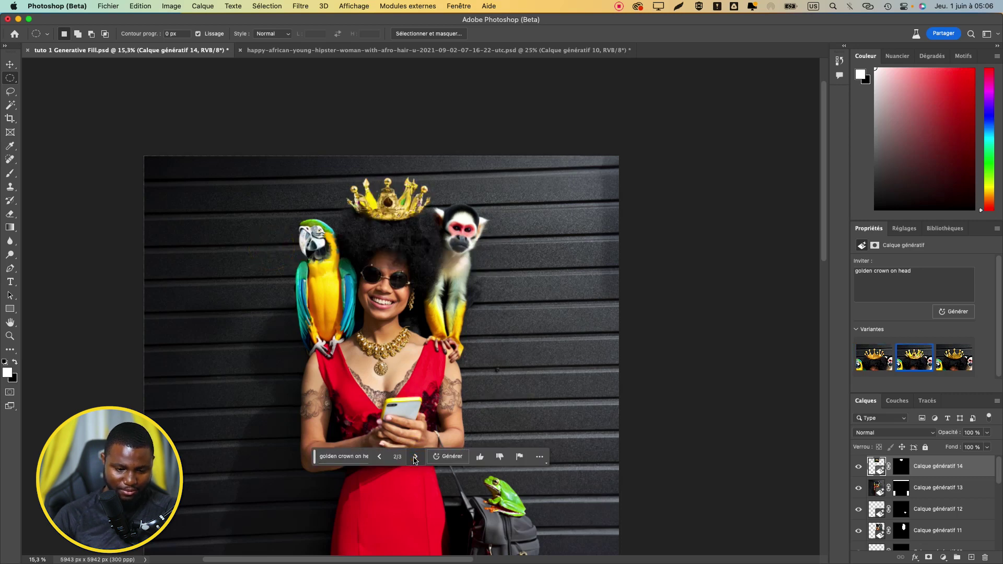
{"action": "left_click", "coordinate": [414, 457]}
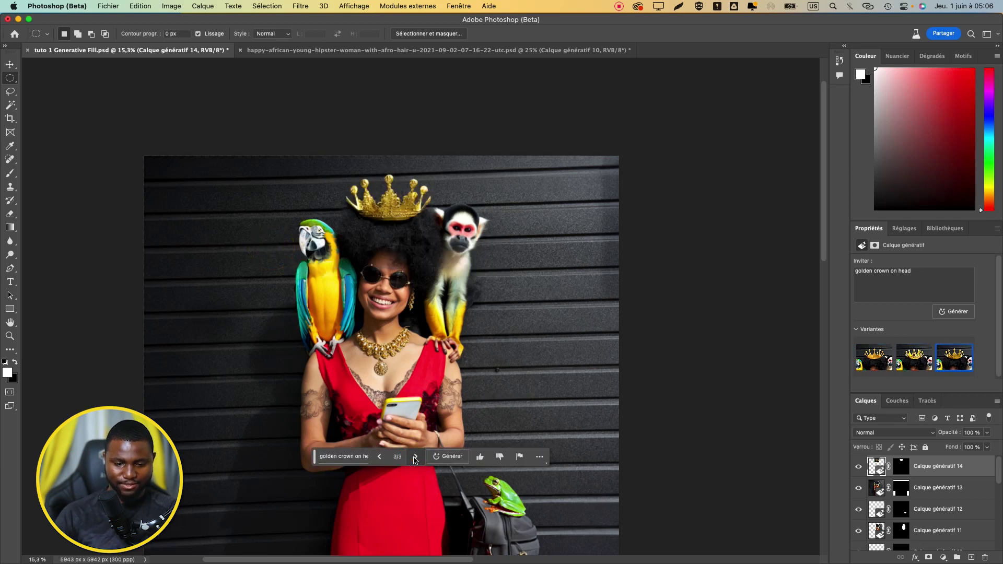
{"action": "left_click", "coordinate": [380, 457]}
{"action": "left_click", "coordinate": [379, 457]}
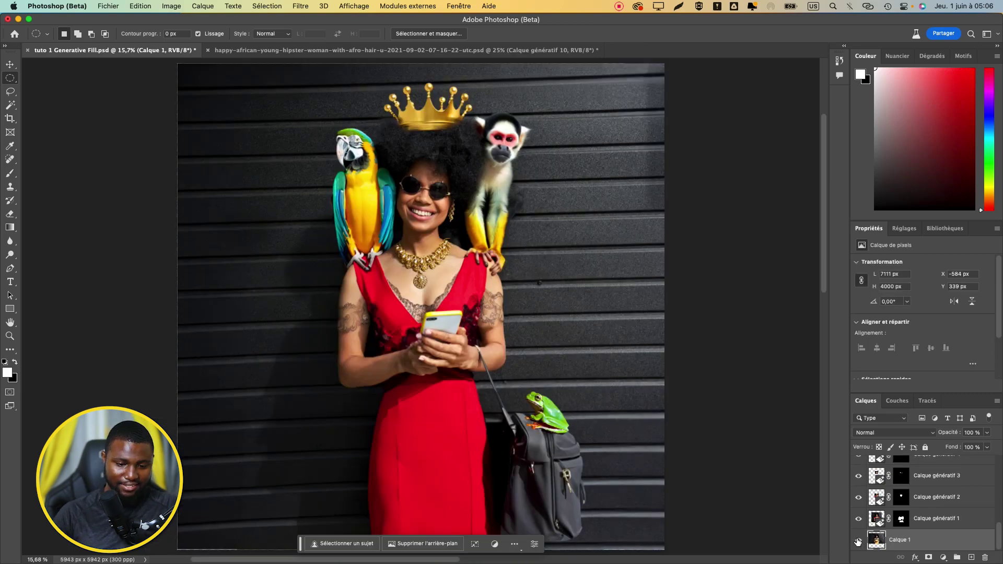
Step: Isolate the original photo layer Calque 1 for a before/after comparison, and restore the visibility of all generative layers
{"action": "left_click", "coordinate": [857, 542], "text": "alt"}
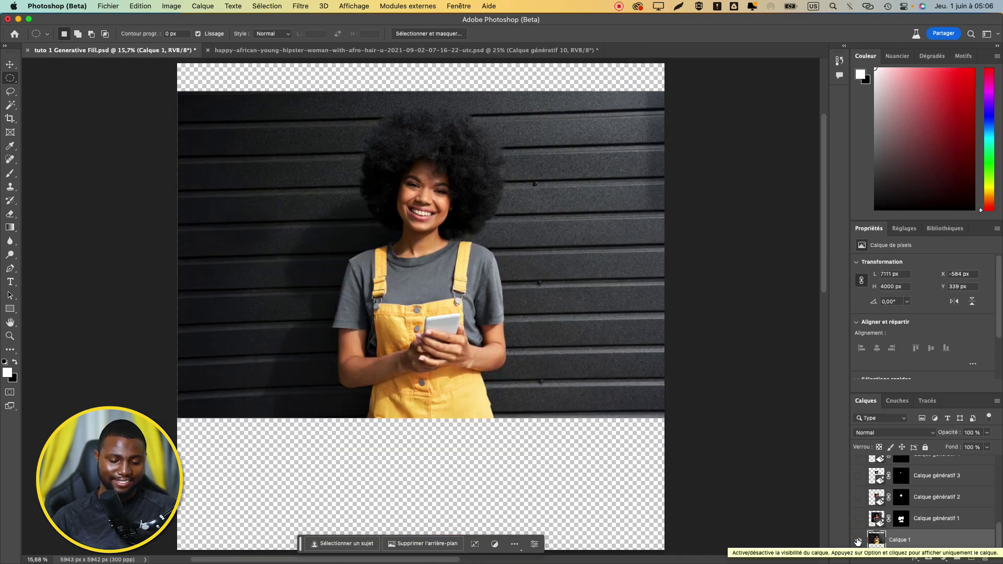
{"action": "left_click", "coordinate": [858, 542], "text": "alt"}
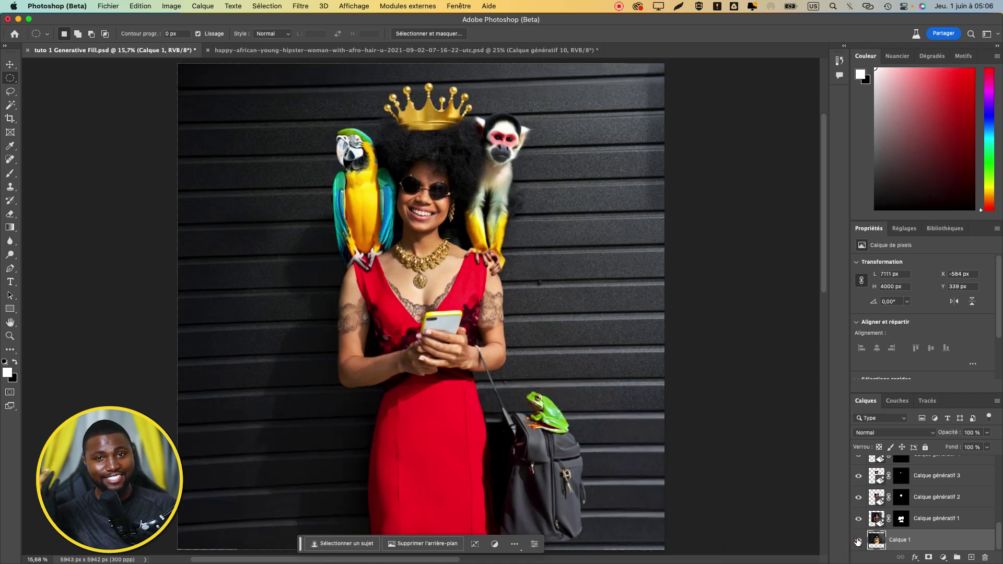